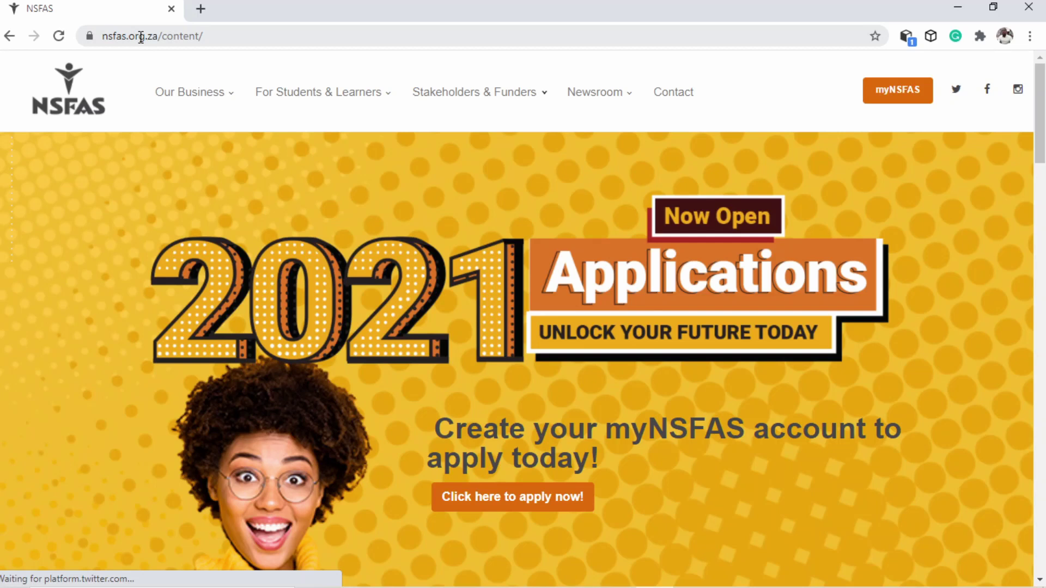
Open the myNSFAS portal in a new tab and switch to the REGISTER form
{"action": "left_click", "coordinate": [905, 90]}
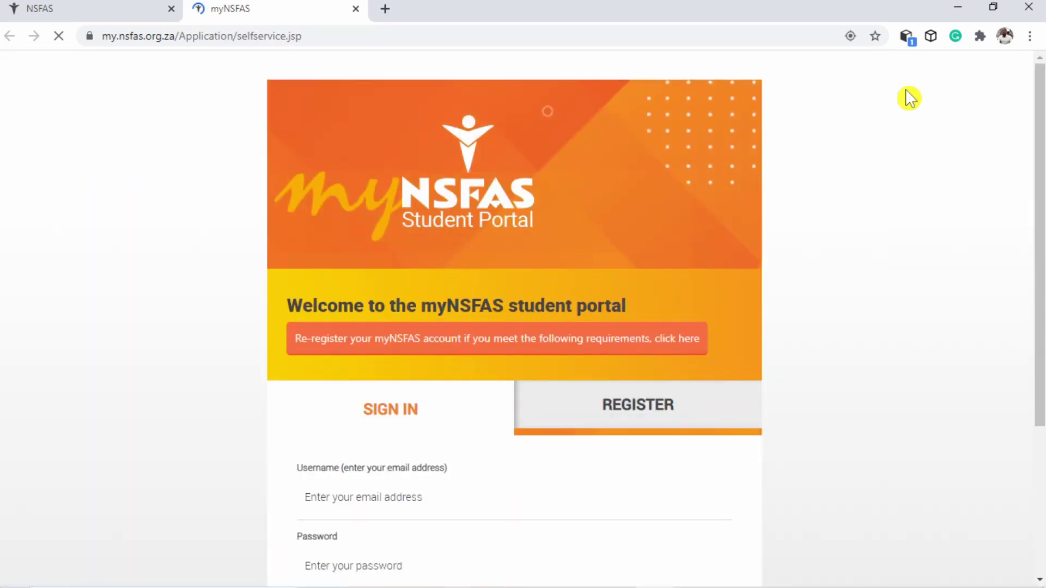
{"action": "scroll", "coordinate": [812, 353], "scroll_direction": "down", "scroll_amount": 4}
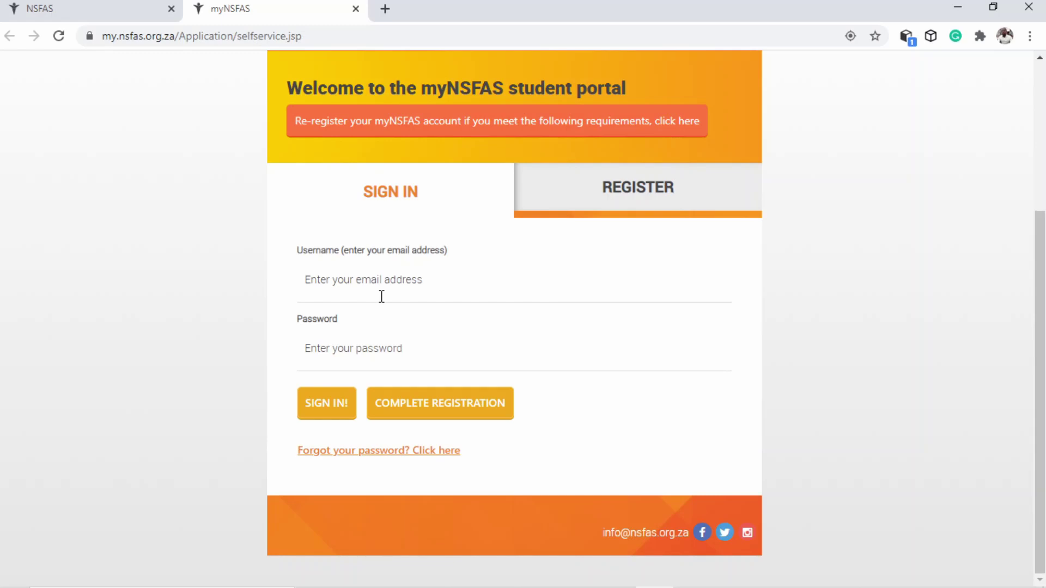
{"action": "left_click", "coordinate": [660, 193]}
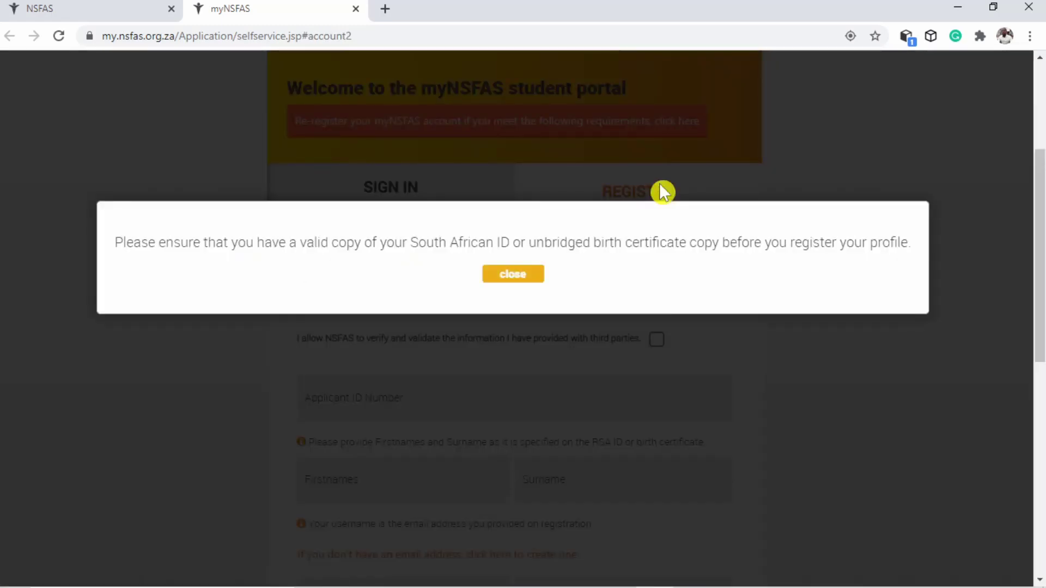
Dismiss the ID-copy notice and tick consent for third-party verification
{"action": "left_click", "coordinate": [661, 191]}
{"action": "scroll", "coordinate": [661, 192], "scroll_direction": "down", "scroll_amount": 3}
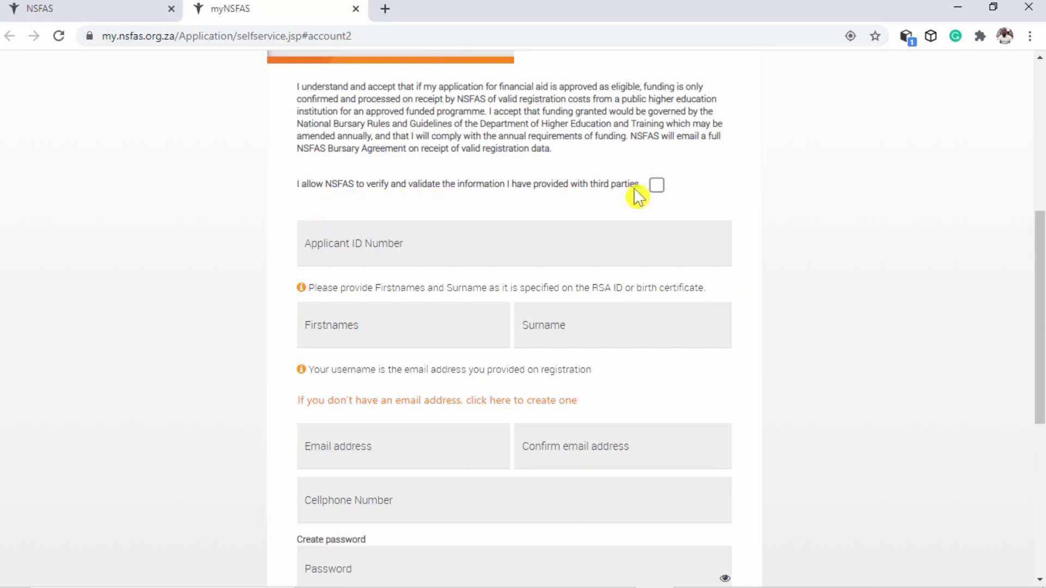
{"action": "left_click", "coordinate": [656, 188]}
{"action": "scroll", "coordinate": [545, 240], "scroll_direction": "down", "scroll_amount": 1}
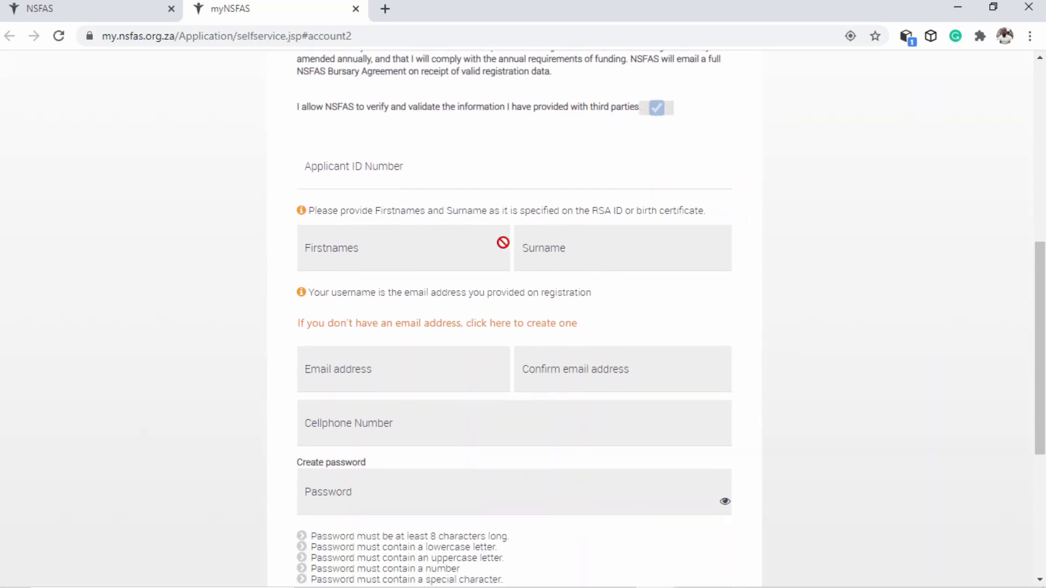
Enter the applicant's ID number, first names and surname, correcting a surname typo
{"action": "left_click", "coordinate": [447, 179]}
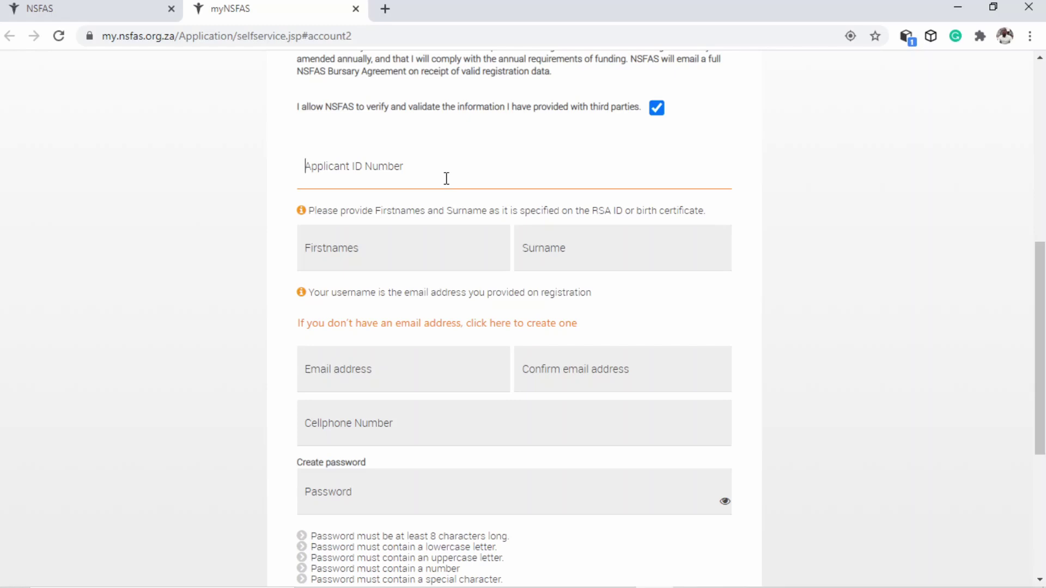
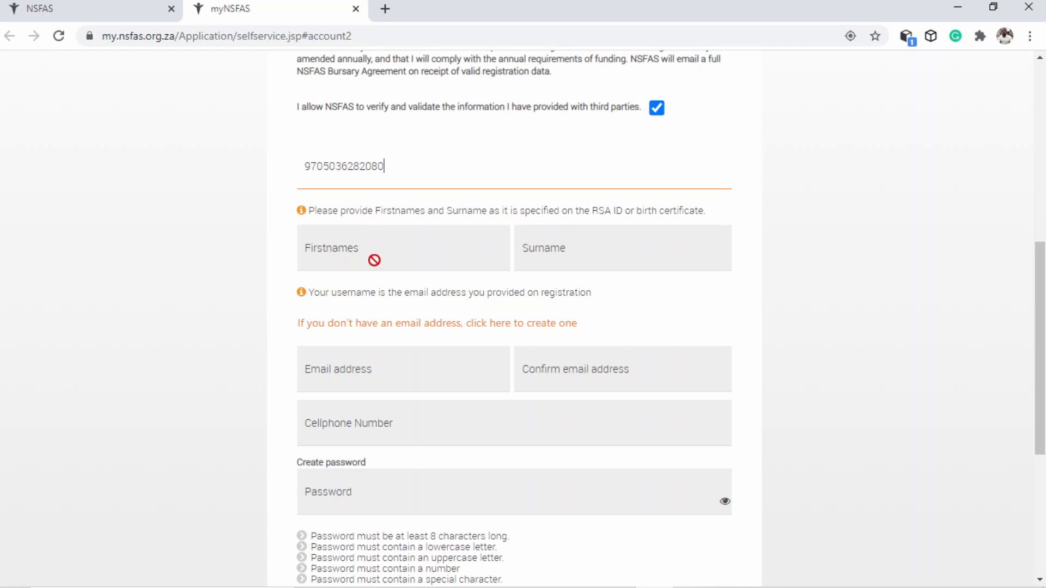
{"action": "left_click", "coordinate": [378, 268]}
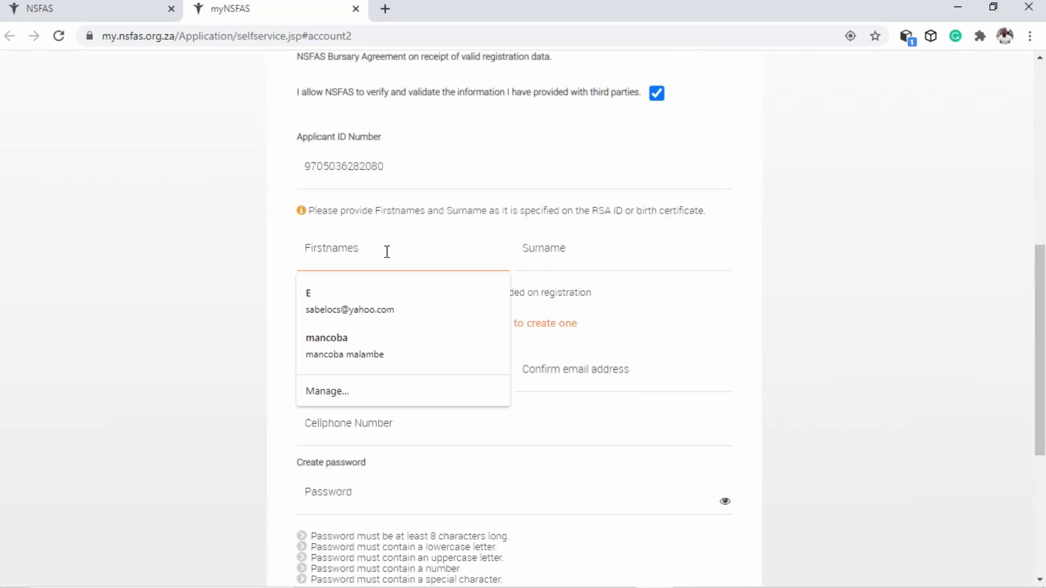
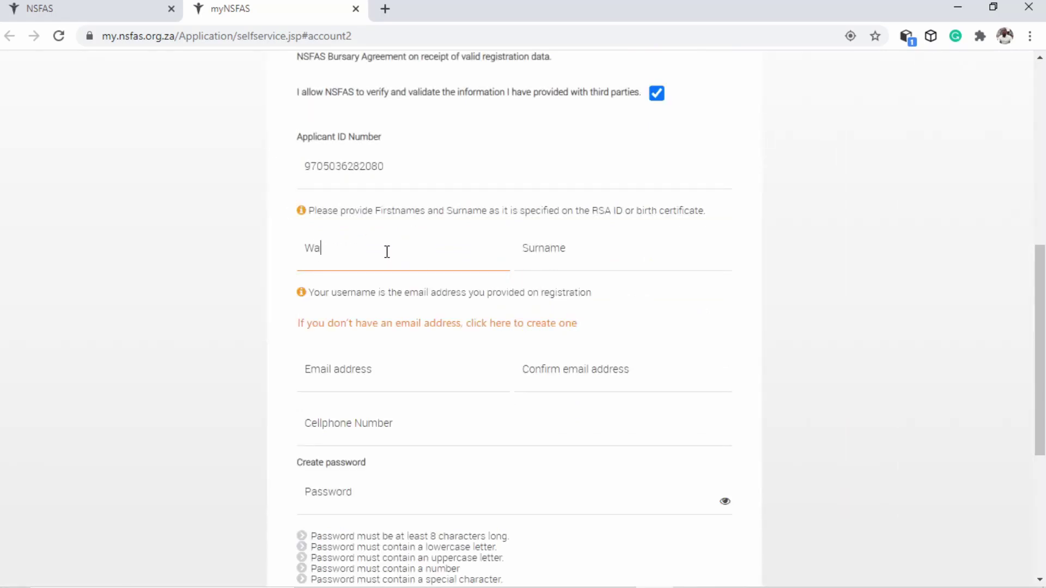
{"action": "key", "text": "Tab"}
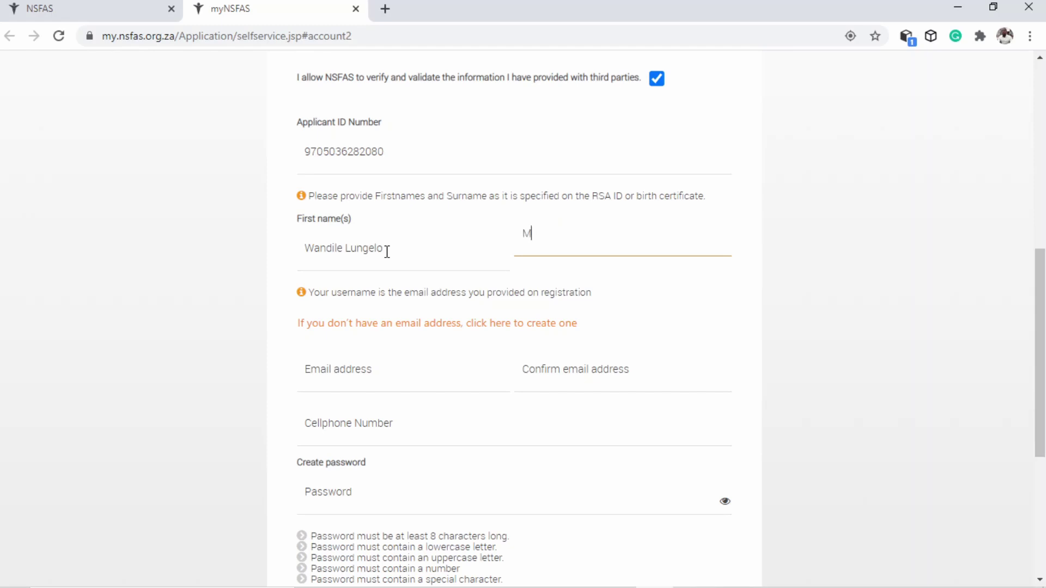
{"action": "type", "text": "Ma"}
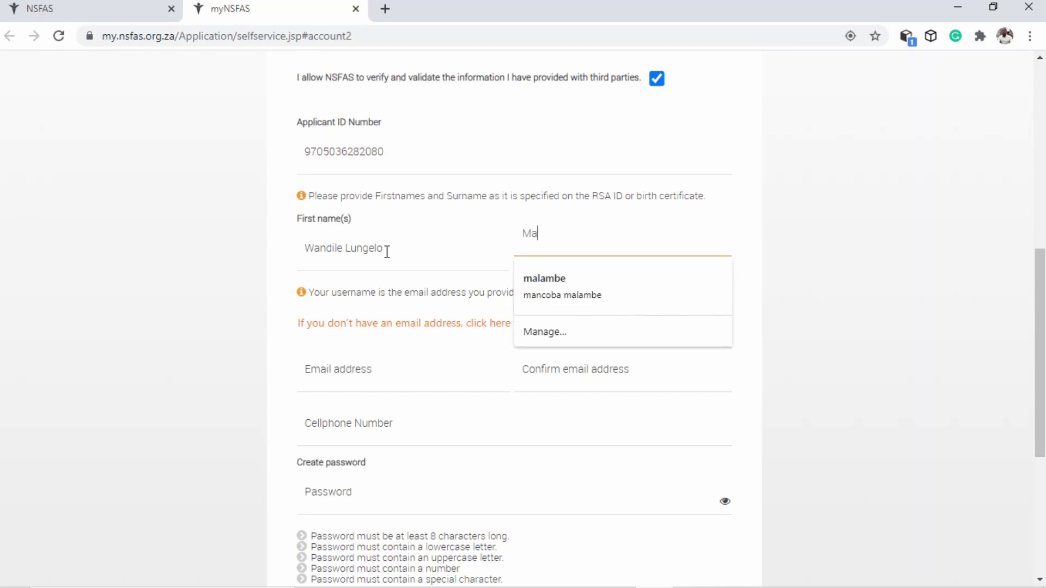
{"action": "type", "text": "al"}
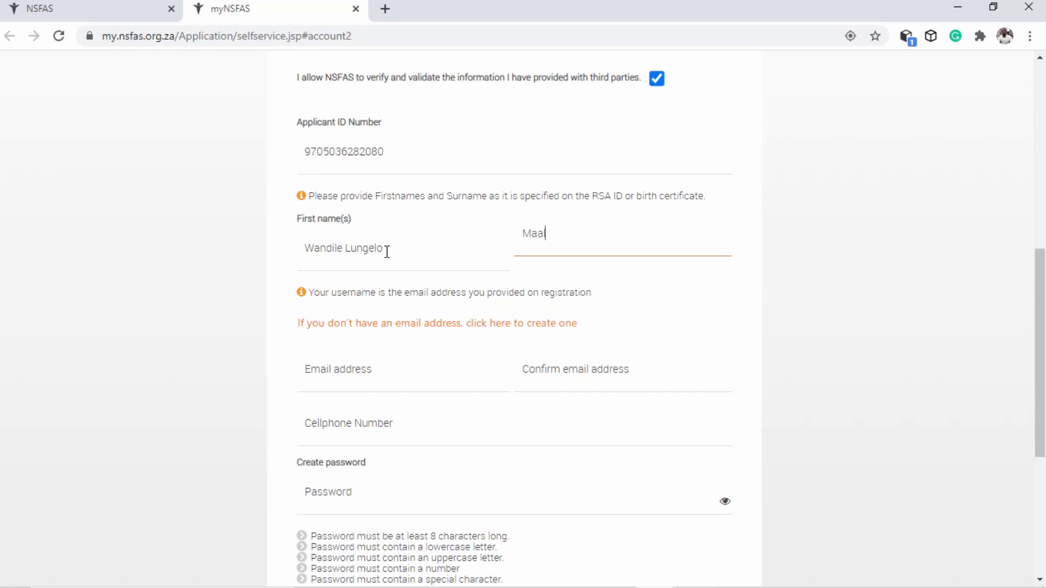
{"action": "key", "text": "BackSpace"}
{"action": "type", "text": "lambe"}
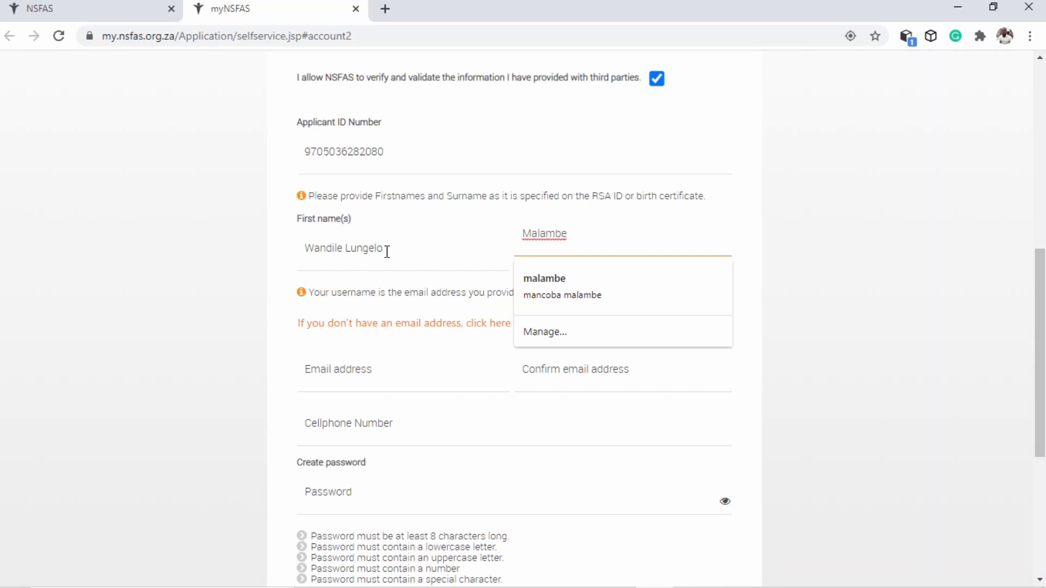
{"action": "left_click", "coordinate": [437, 333]}
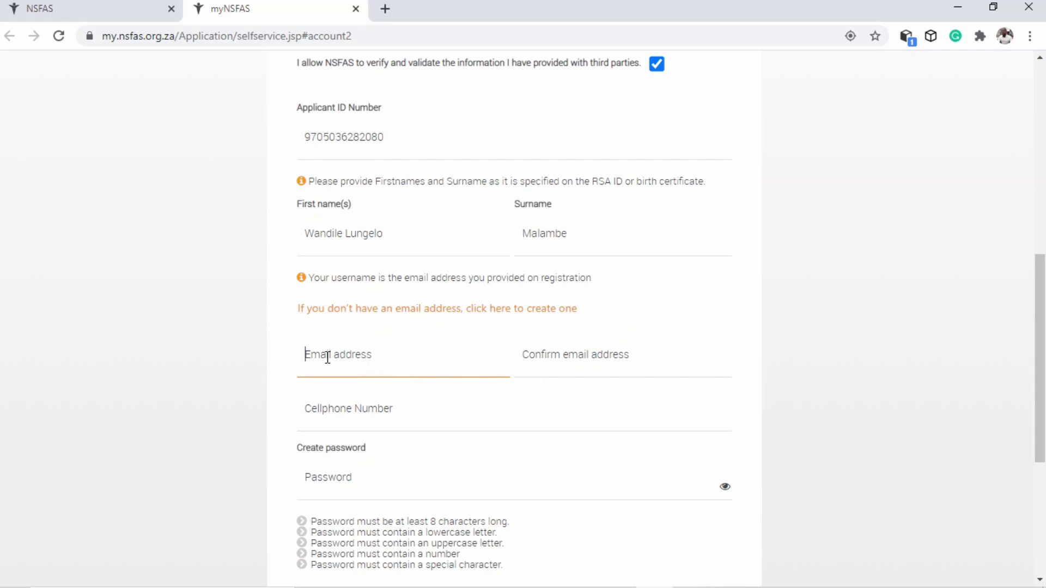
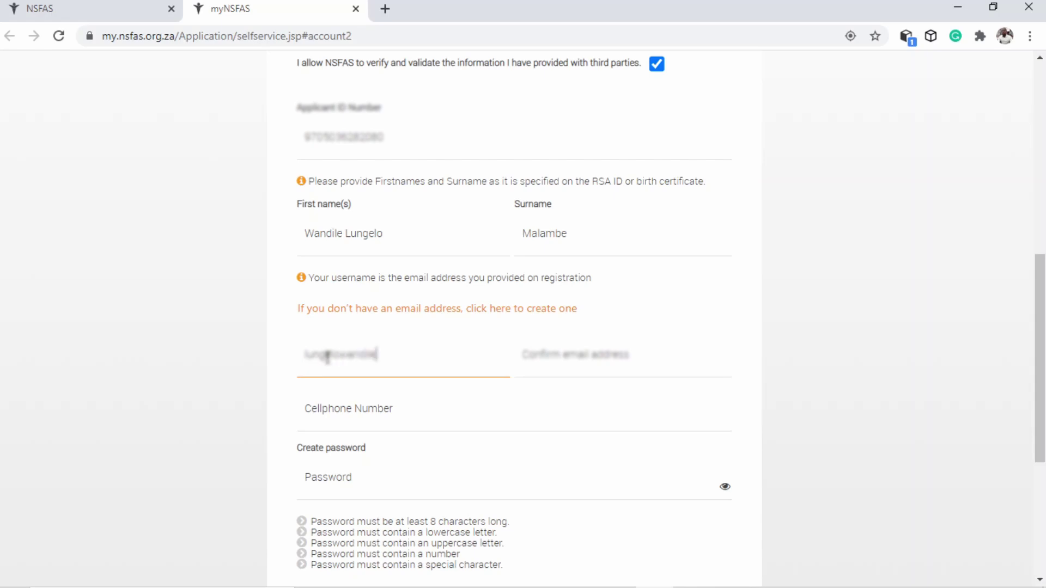
Enter the applicant's email address, retype it as confirmation, and add the cellphone number
{"action": "left_click", "coordinate": [539, 344]}
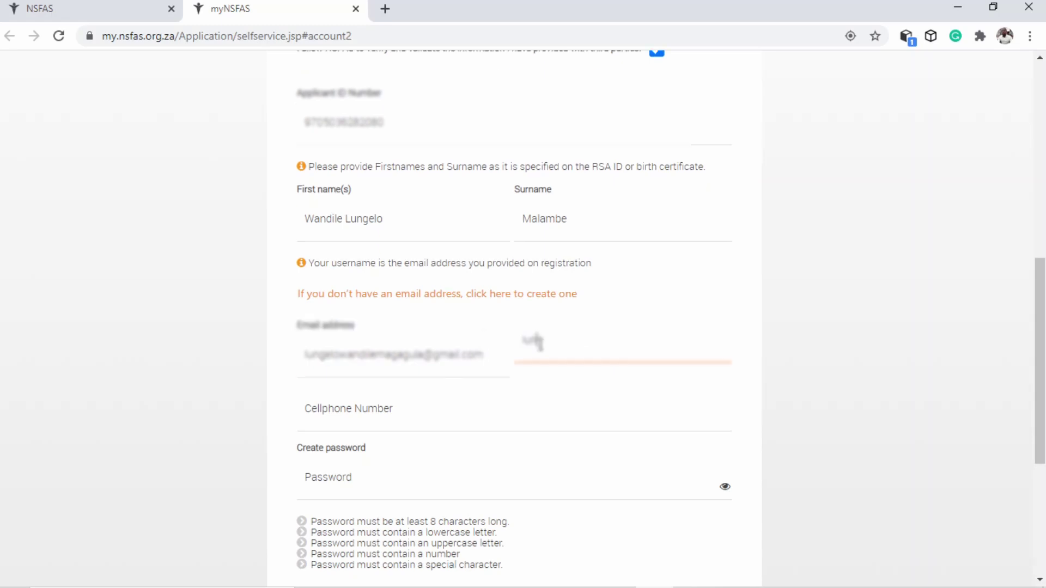
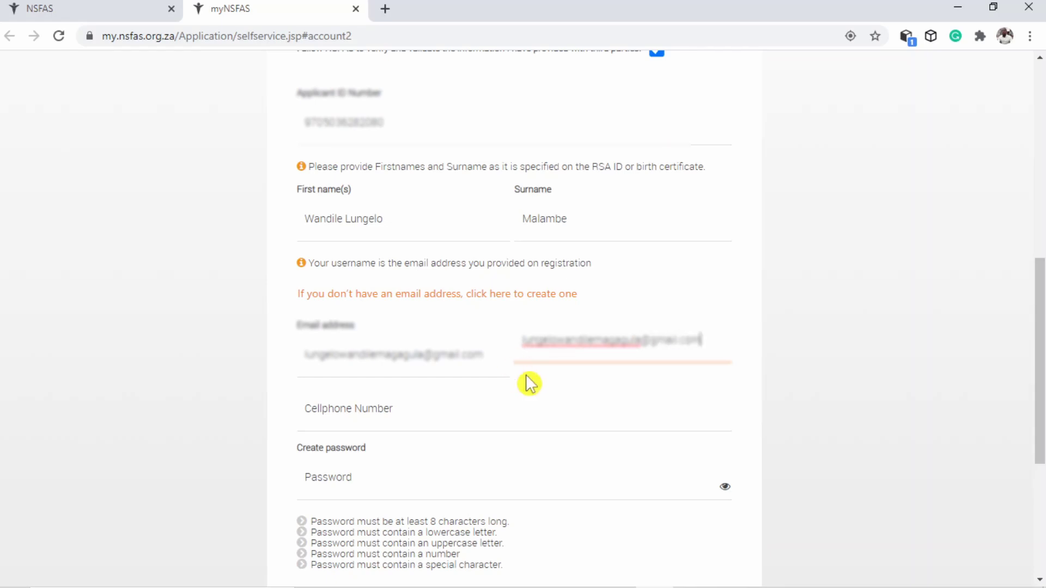
{"action": "left_click", "coordinate": [377, 426]}
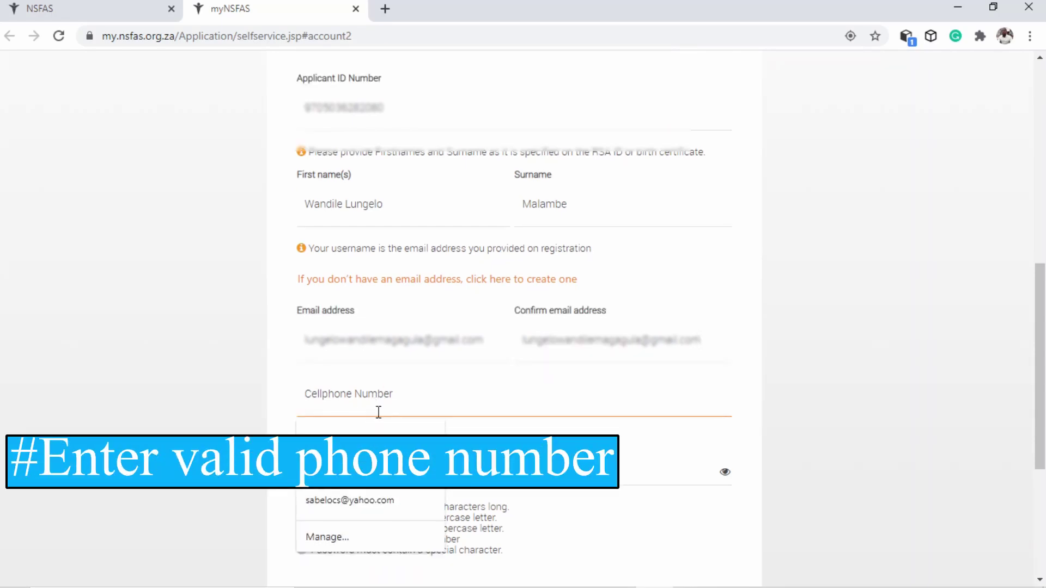
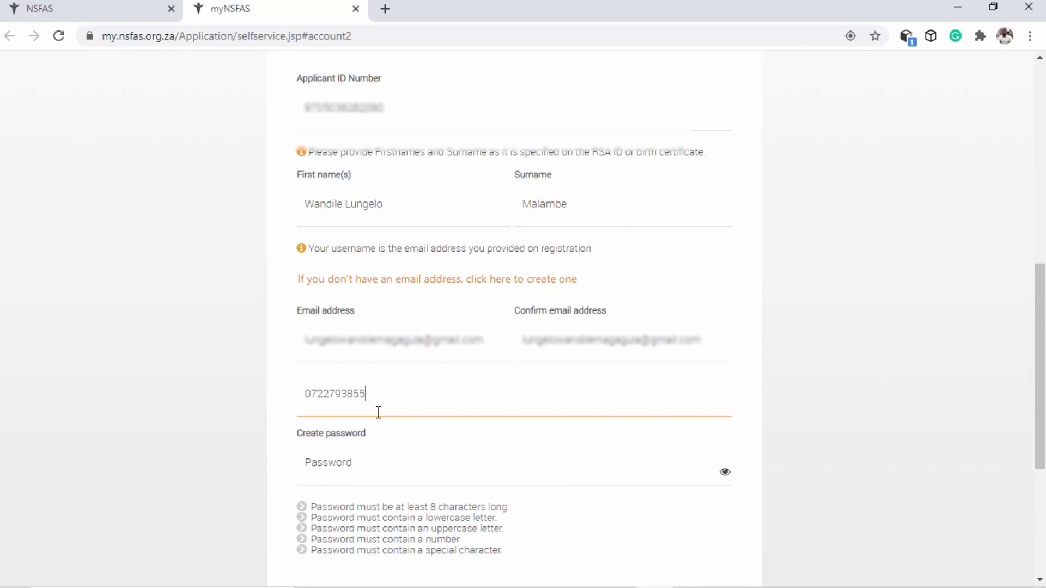
Dismiss the cellphone notice, then enter the account password and its confirmation
{"action": "scroll", "coordinate": [600, 409], "scroll_direction": "down", "scroll_amount": 3}
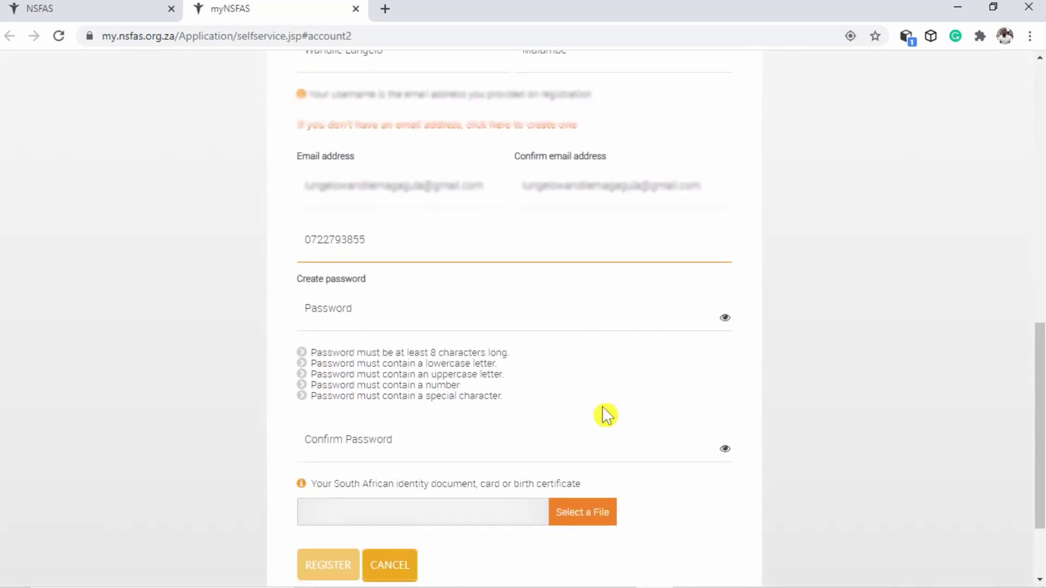
{"action": "scroll", "coordinate": [768, 360], "scroll_direction": "down", "scroll_amount": 2}
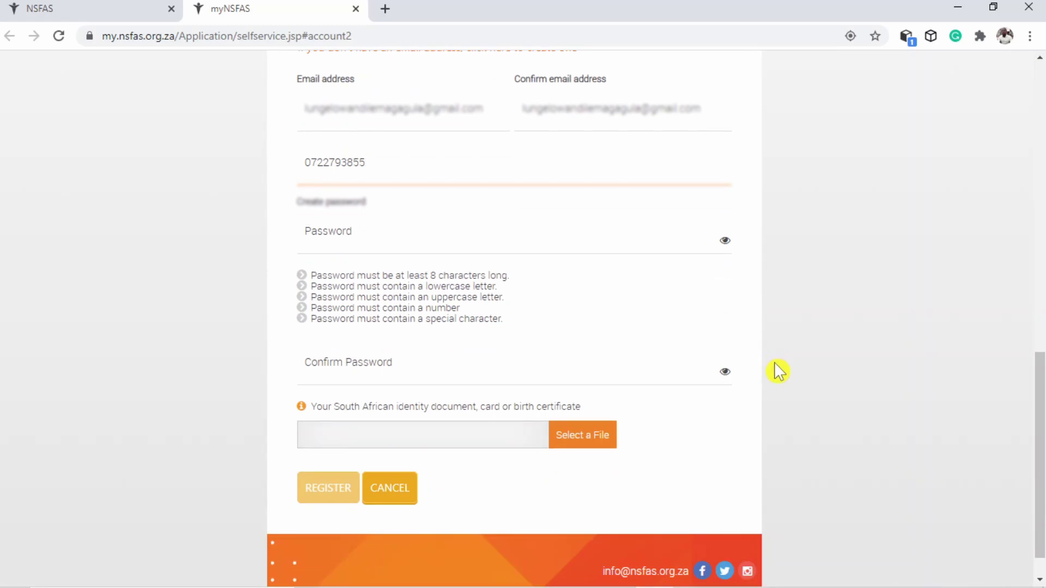
{"action": "left_click", "coordinate": [370, 202]}
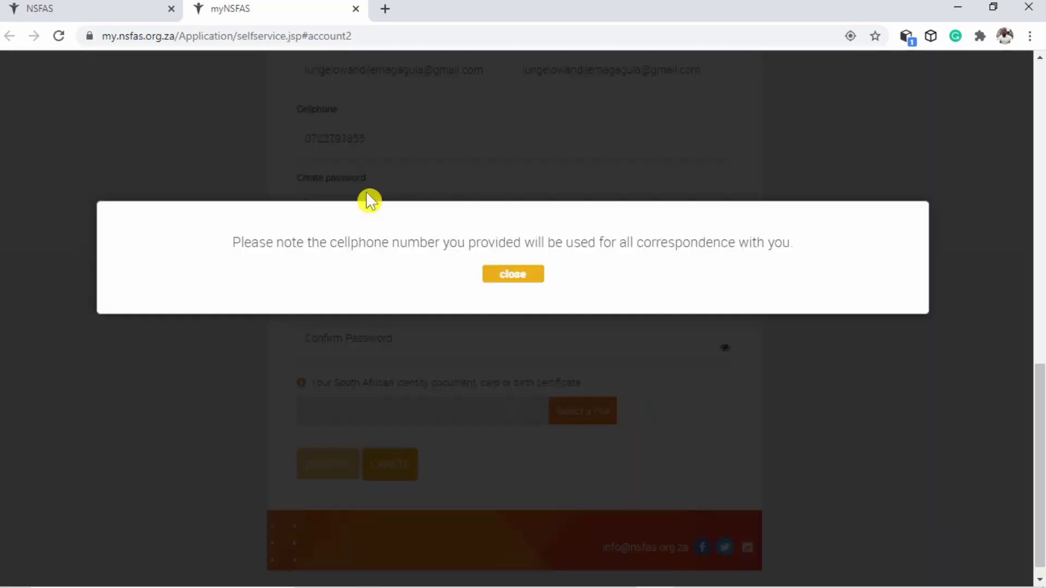
{"action": "left_click", "coordinate": [513, 275]}
{"action": "left_click", "coordinate": [373, 231]}
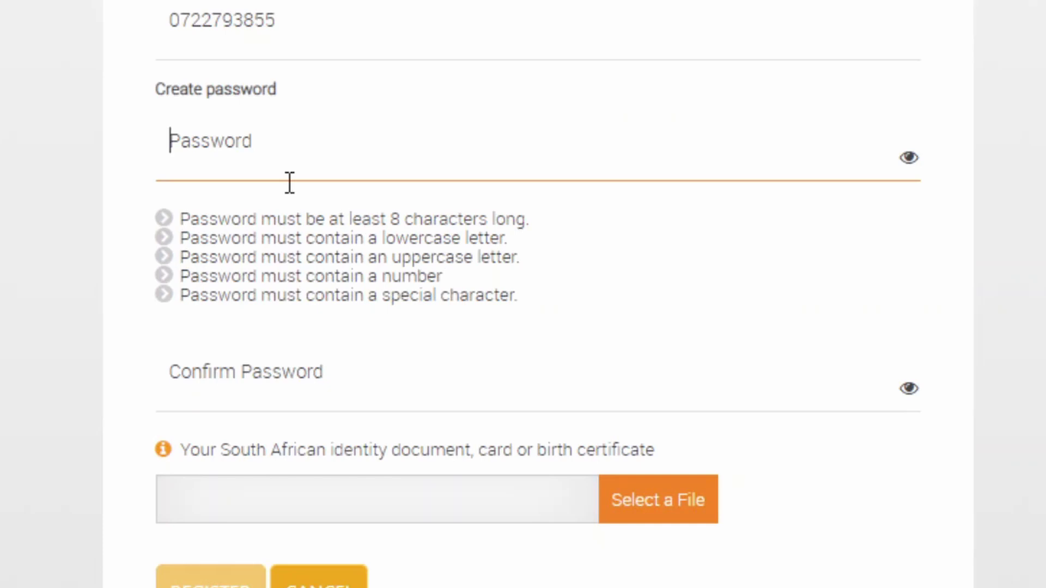
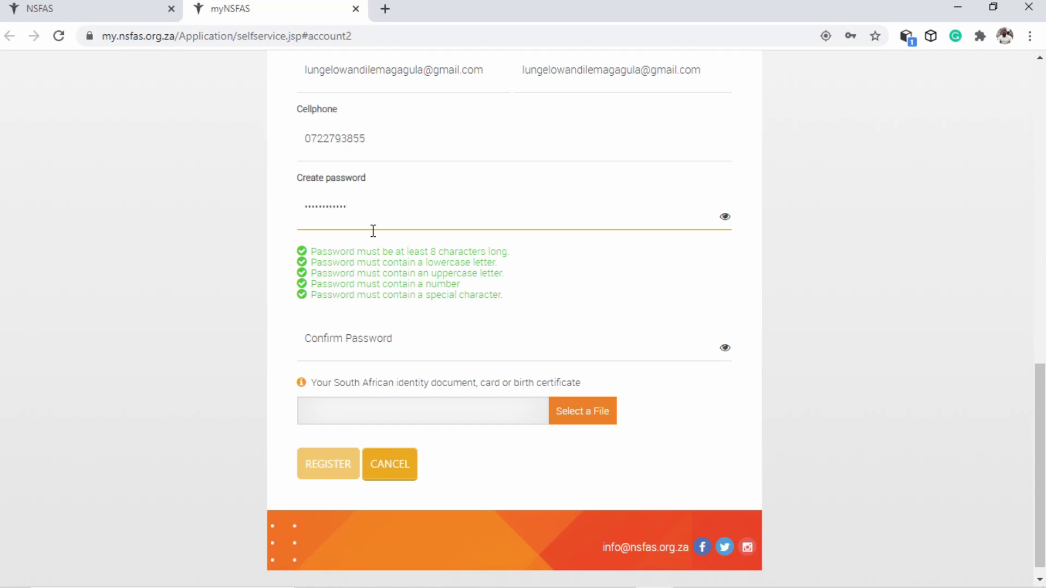
{"action": "left_click", "coordinate": [390, 343]}
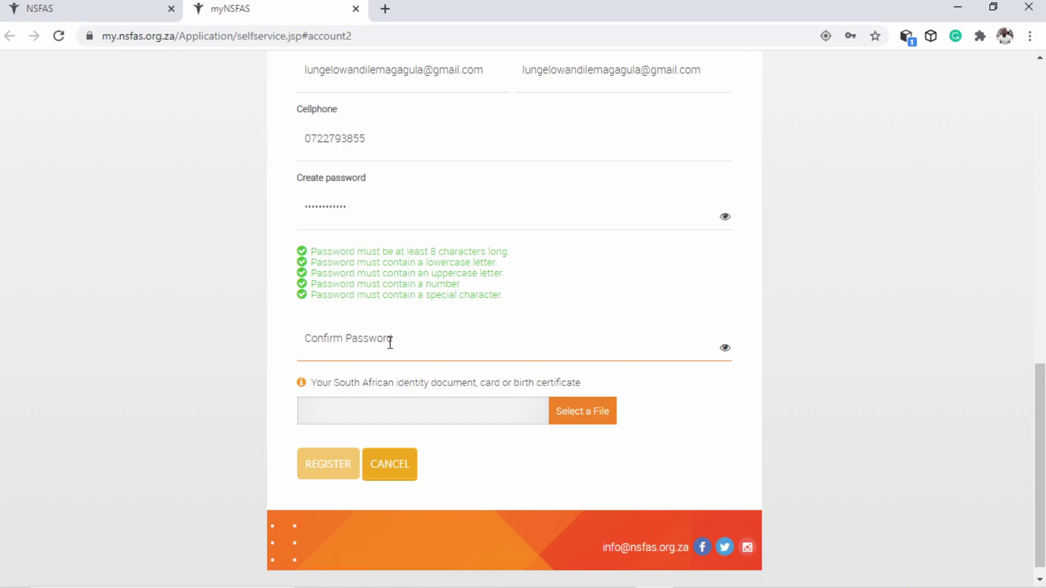
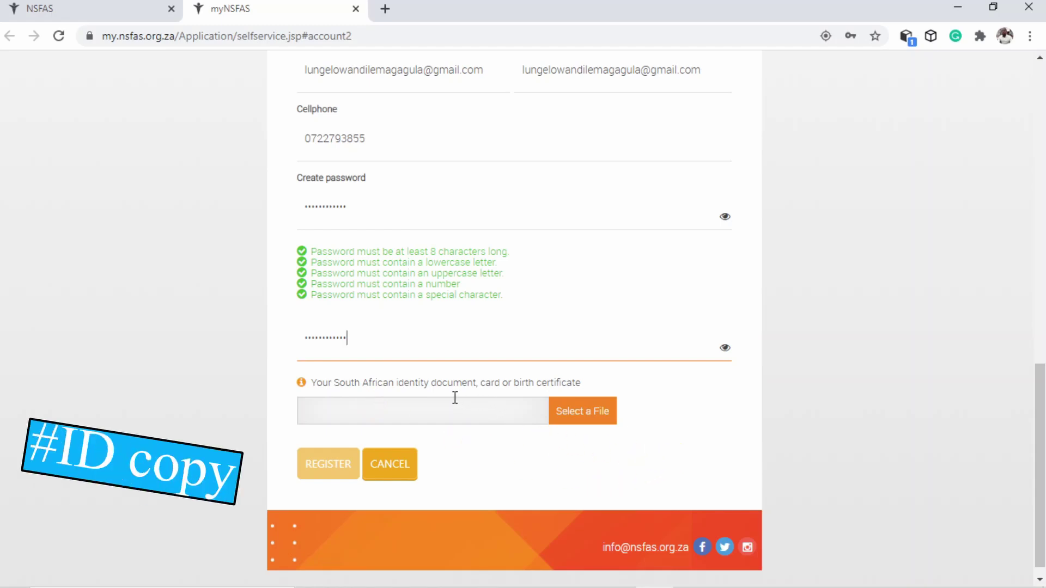
Attach the ID document PDF to the registration form
{"action": "left_click", "coordinate": [570, 413]}
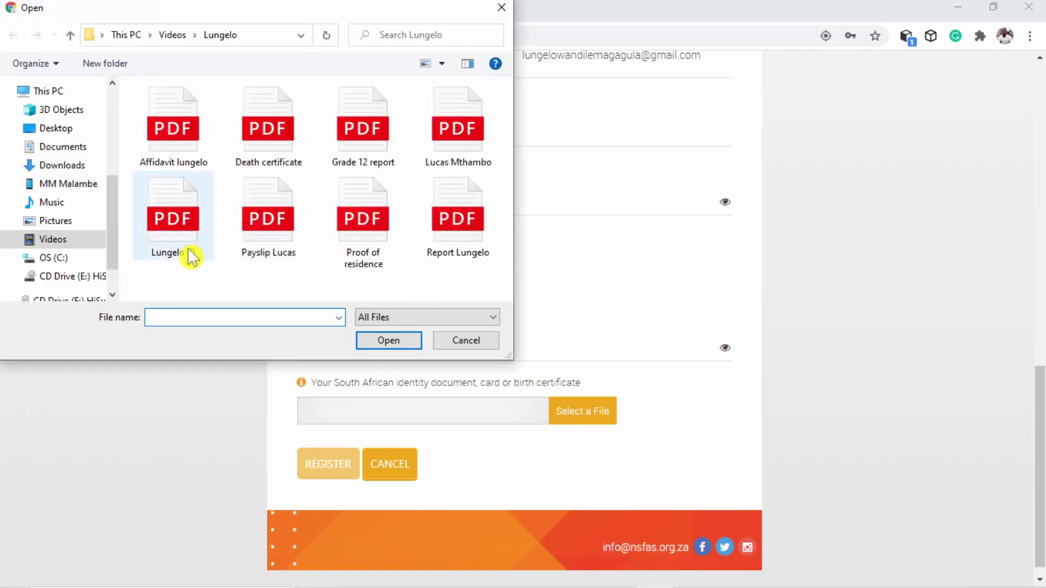
{"action": "left_click", "coordinate": [175, 232]}
{"action": "left_click", "coordinate": [388, 341]}
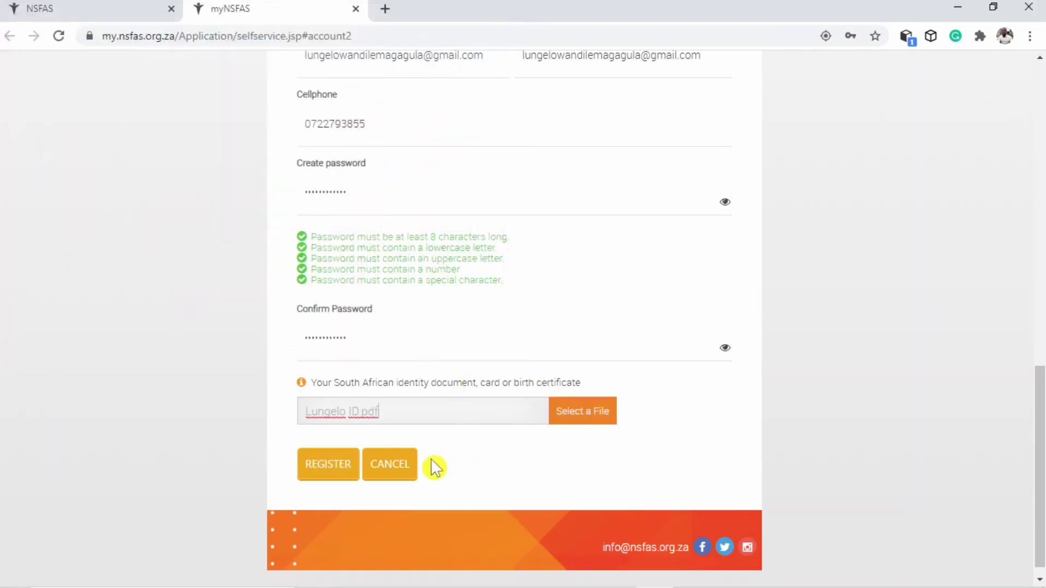
Submit the registration, confirming the name matches the ID, and open a new browser tab
{"action": "left_click", "coordinate": [330, 466]}
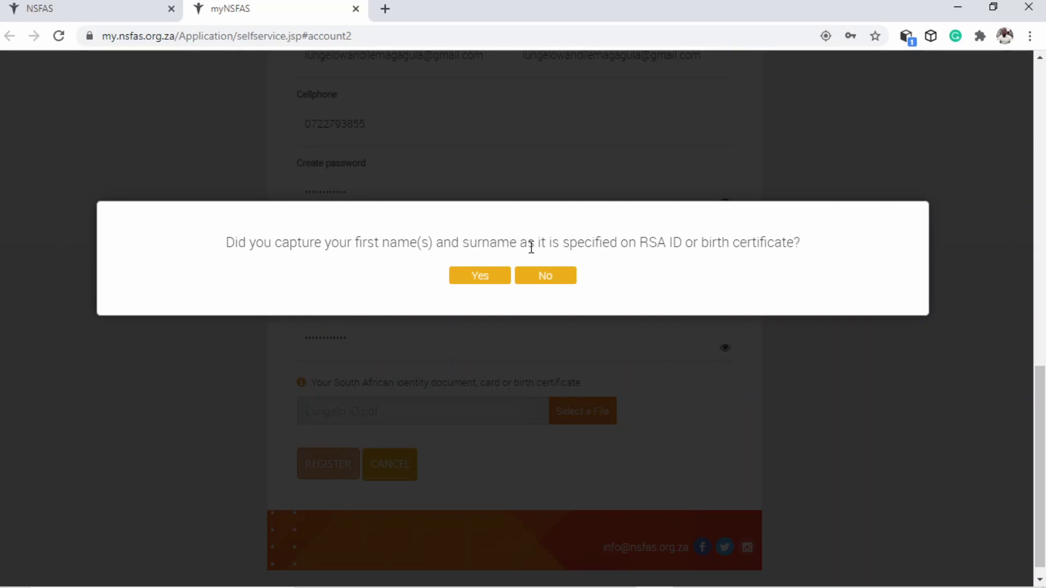
{"action": "left_click", "coordinate": [483, 278]}
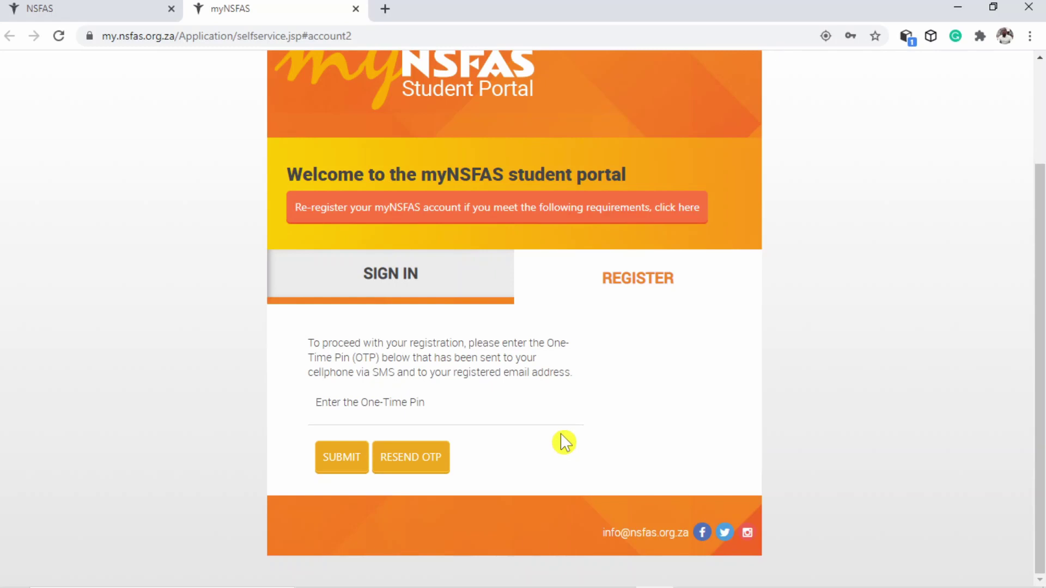
{"action": "left_click", "coordinate": [386, 8]}
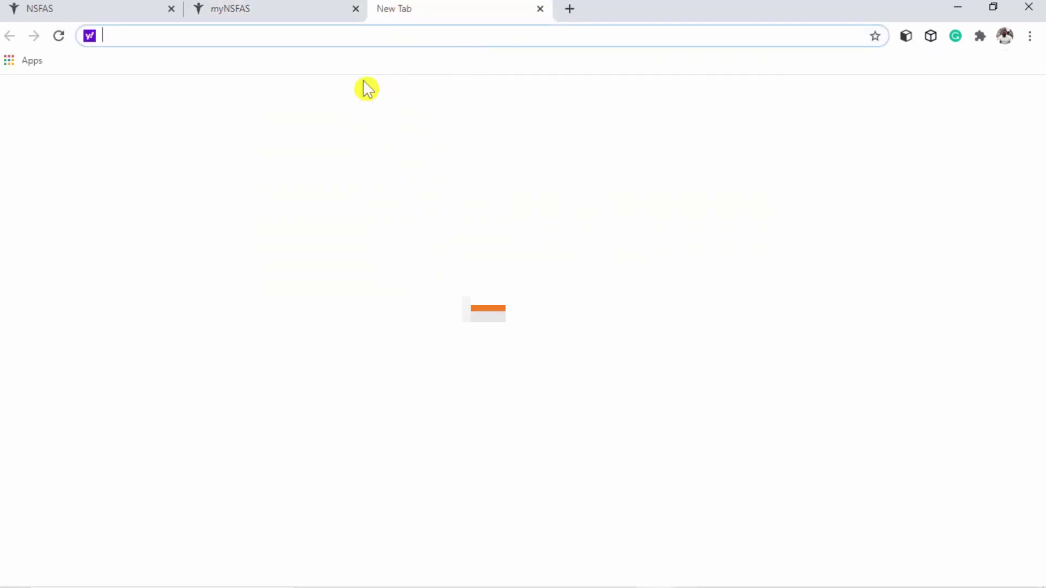
Open the NSFAS activation OTP email in Gmail, copy its PIN, and return to the portal
{"action": "left_click", "coordinate": [660, 261]}
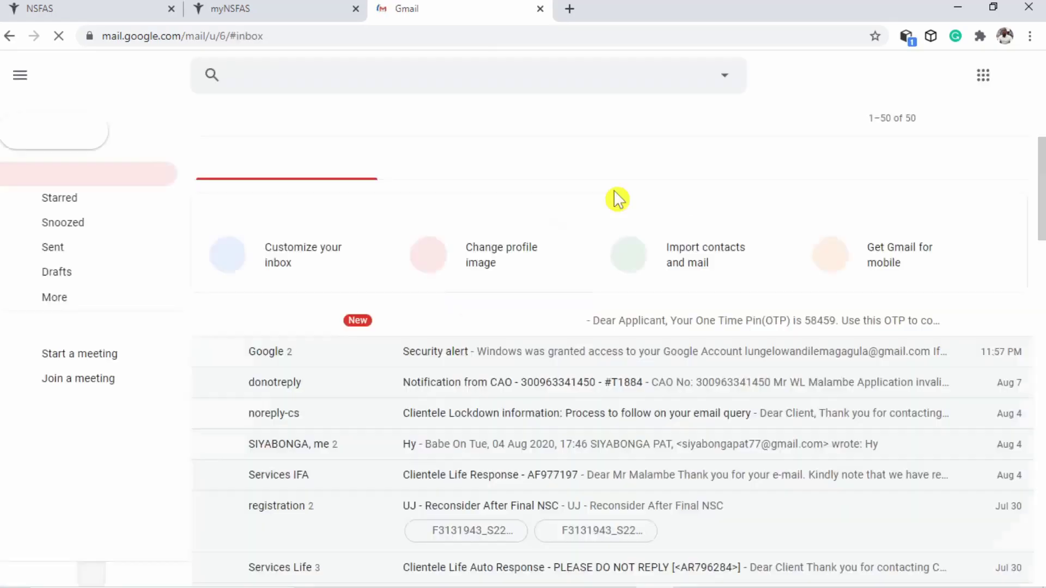
{"action": "left_click", "coordinate": [481, 321]}
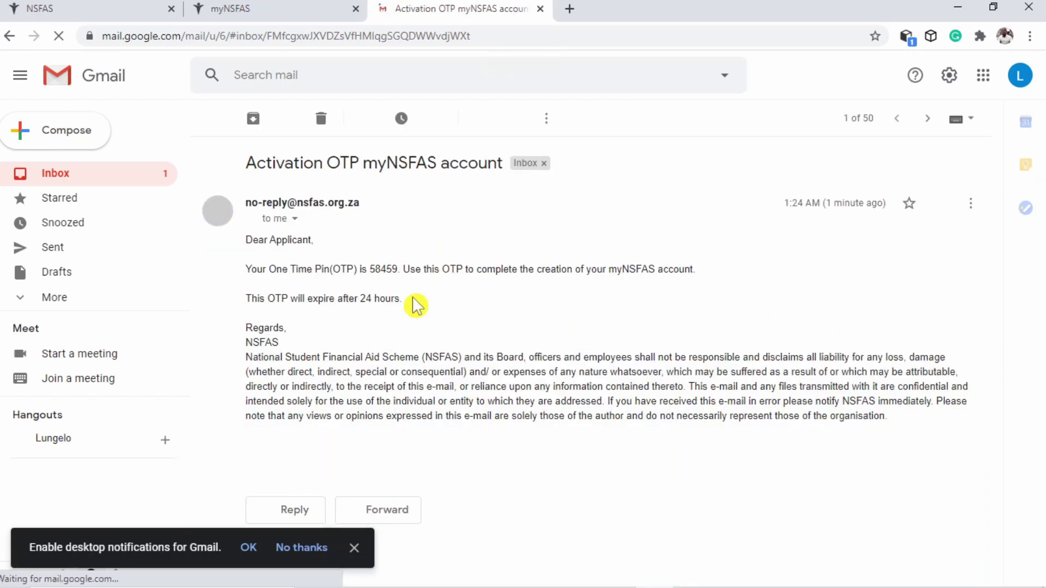
{"action": "left_click_drag", "start_coordinate": [370, 270], "coordinate": [399, 269]}
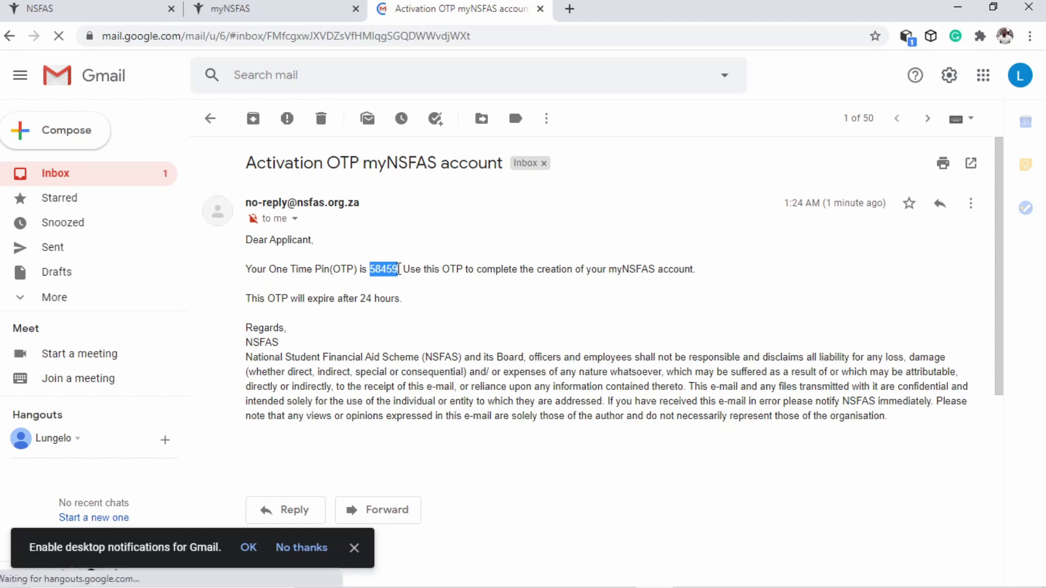
{"action": "left_click", "coordinate": [464, 362]}
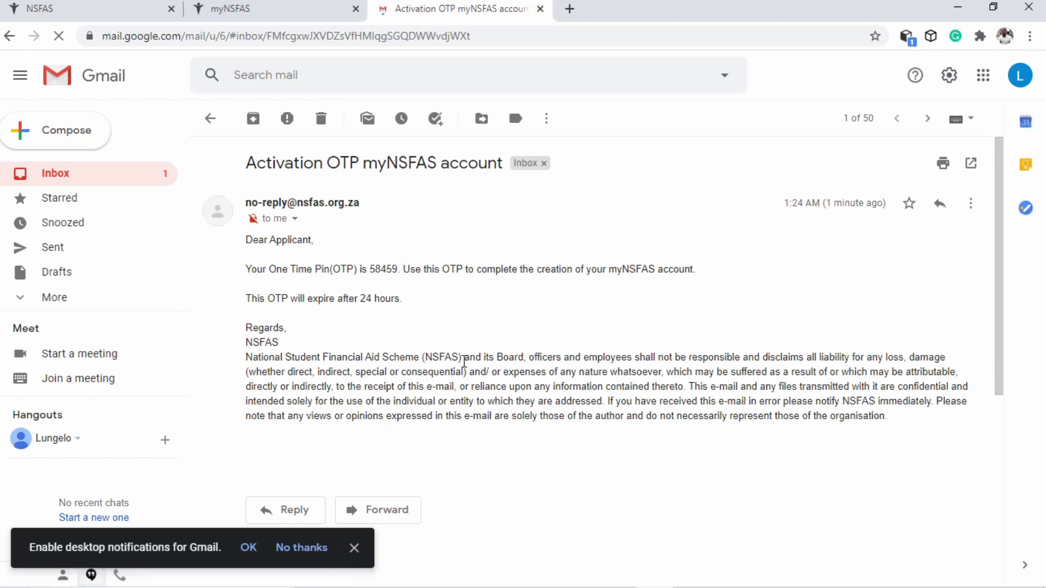
{"action": "left_click_drag", "start_coordinate": [373, 264], "coordinate": [398, 266]}
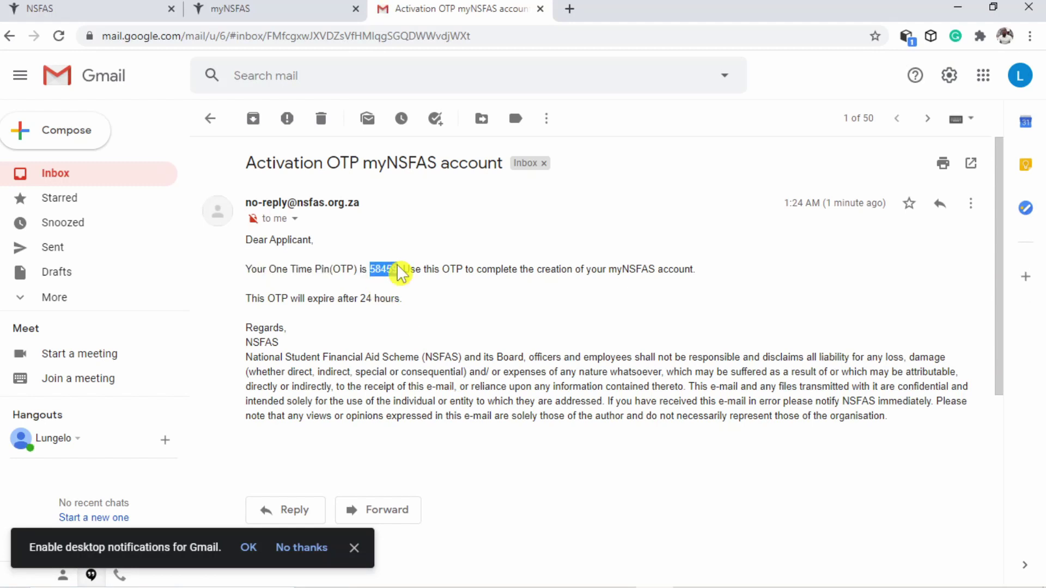
{"action": "key", "text": "ctrl+c"}
{"action": "right_click", "coordinate": [398, 265]}
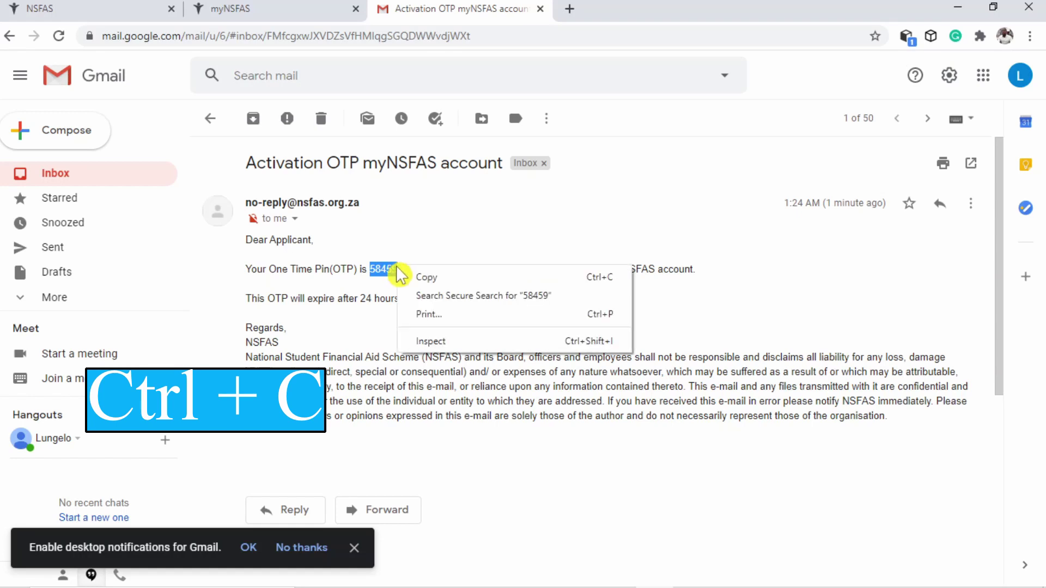
{"action": "left_click", "coordinate": [422, 280]}
{"action": "left_click", "coordinate": [257, 16]}
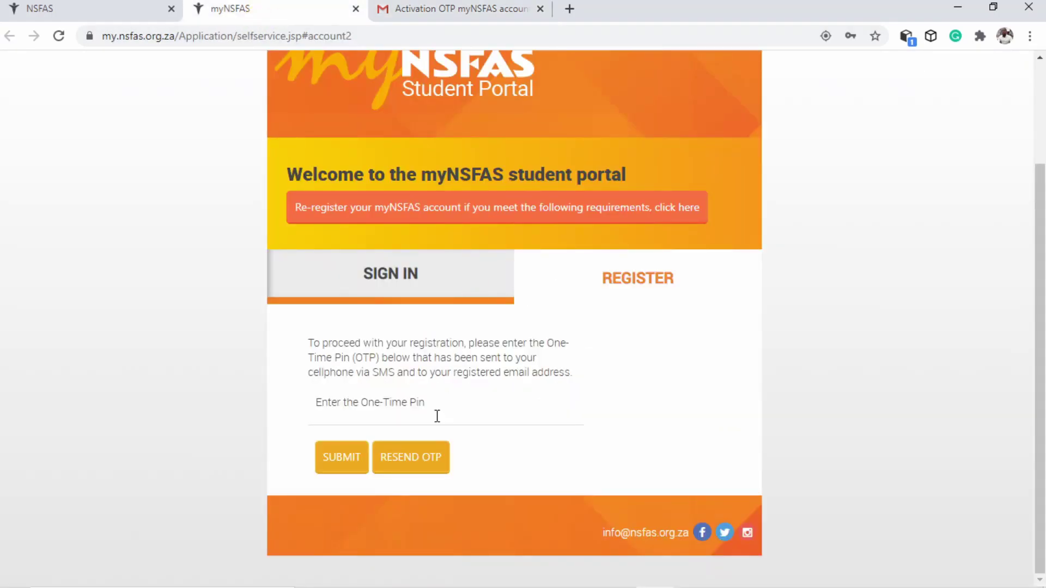
Paste the copied one-time PIN, submit it, and close the account-activated message
{"action": "left_click", "coordinate": [380, 402]}
{"action": "key", "text": "ctrl+v"}
{"action": "right_click", "coordinate": [364, 412]}
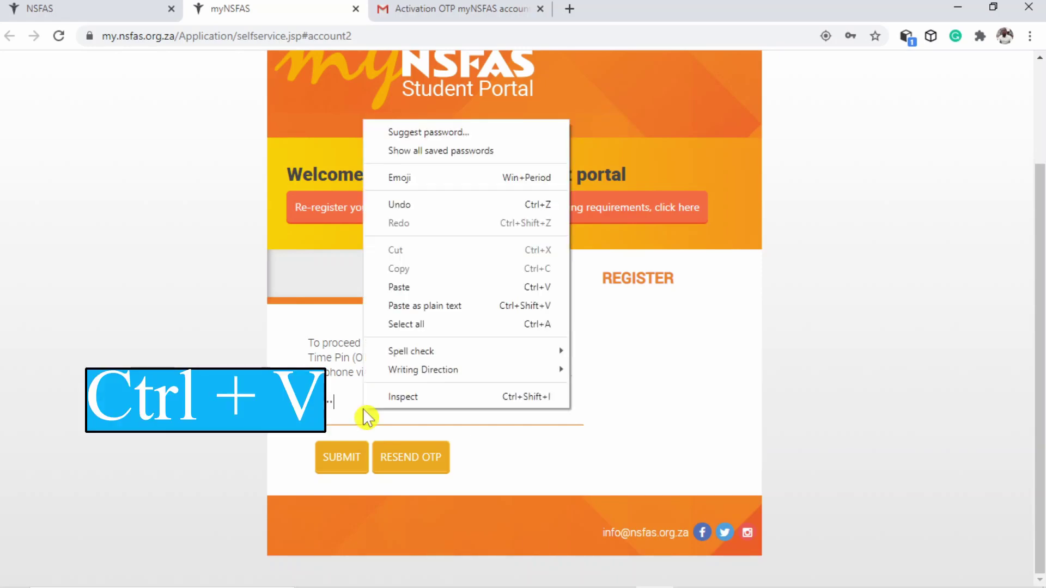
{"action": "left_click", "coordinate": [349, 401]}
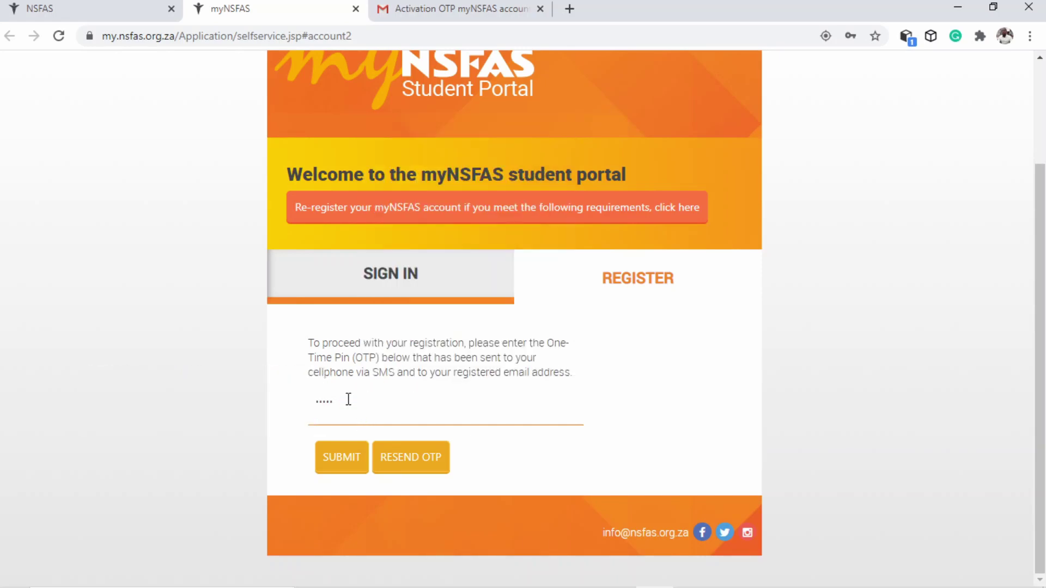
{"action": "left_click", "coordinate": [349, 458]}
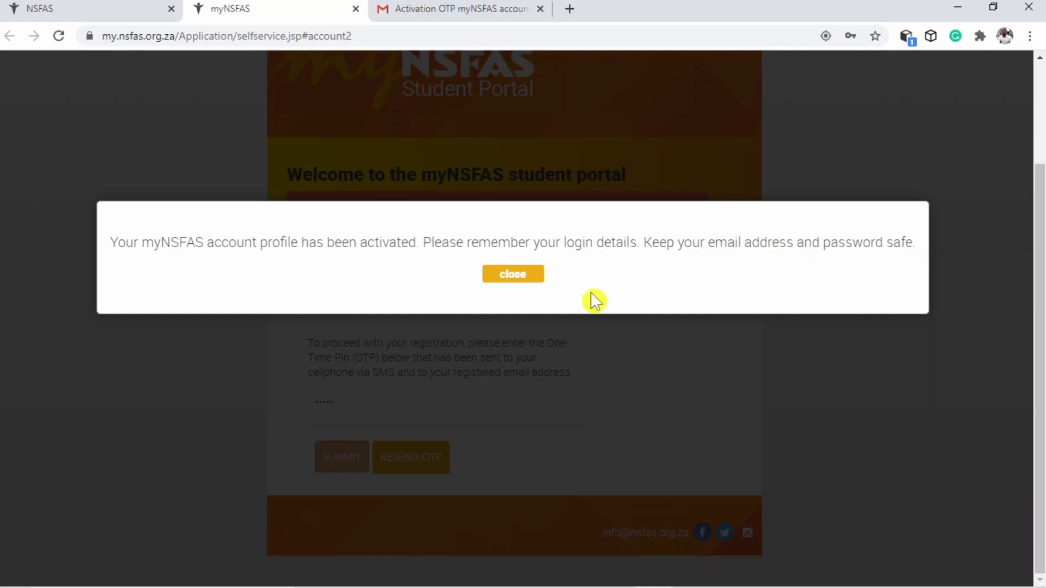
{"action": "left_click", "coordinate": [513, 275]}
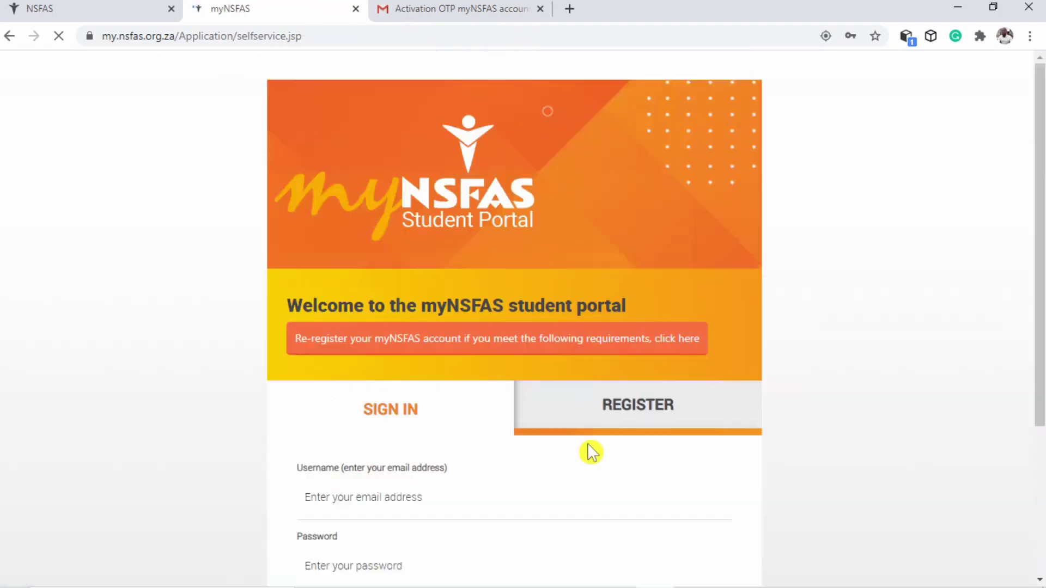
Sign in to myNSFAS with the registered email address and account password
{"action": "scroll", "coordinate": [591, 453], "scroll_direction": "down", "scroll_amount": 4}
{"action": "left_click", "coordinate": [403, 285]}
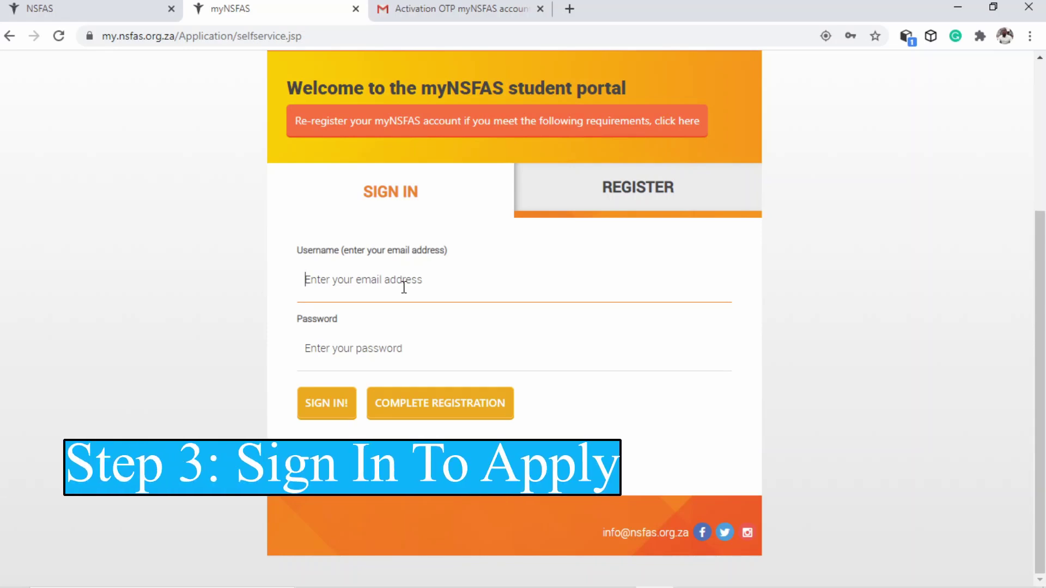
{"action": "left_click", "coordinate": [404, 287]}
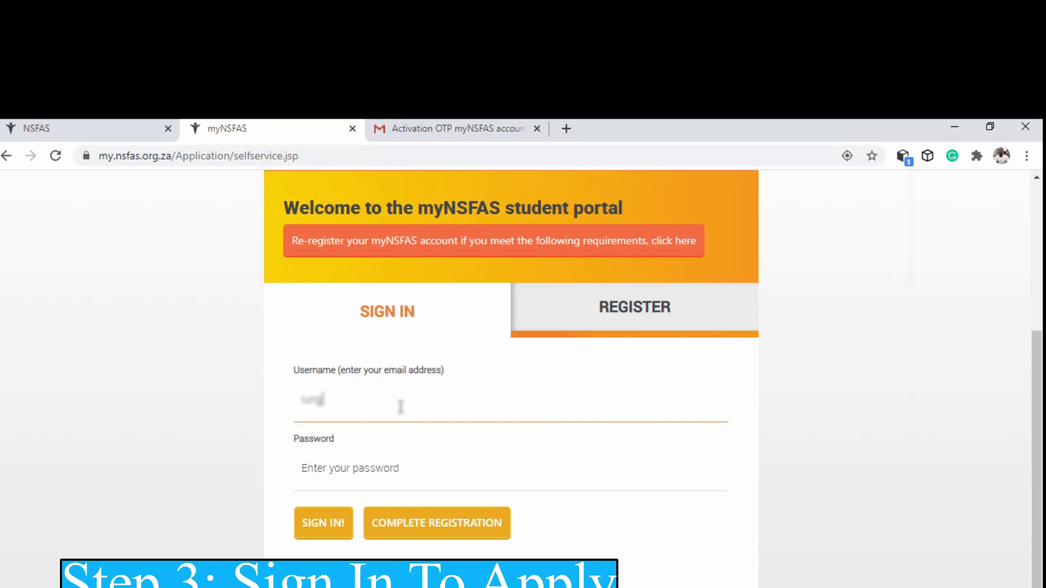
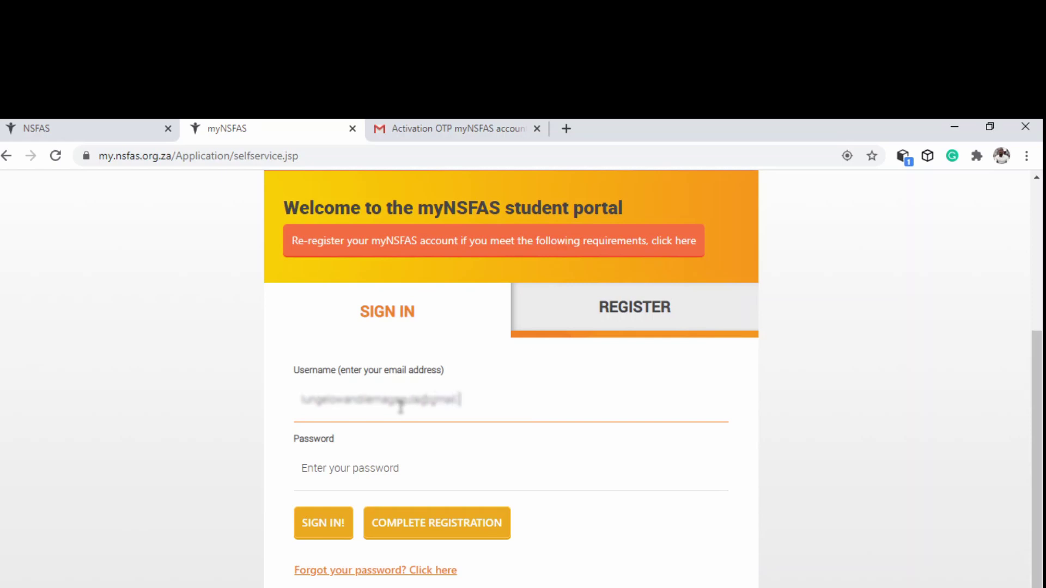
{"action": "key", "text": "Tab"}
{"action": "key", "text": "Tab"}
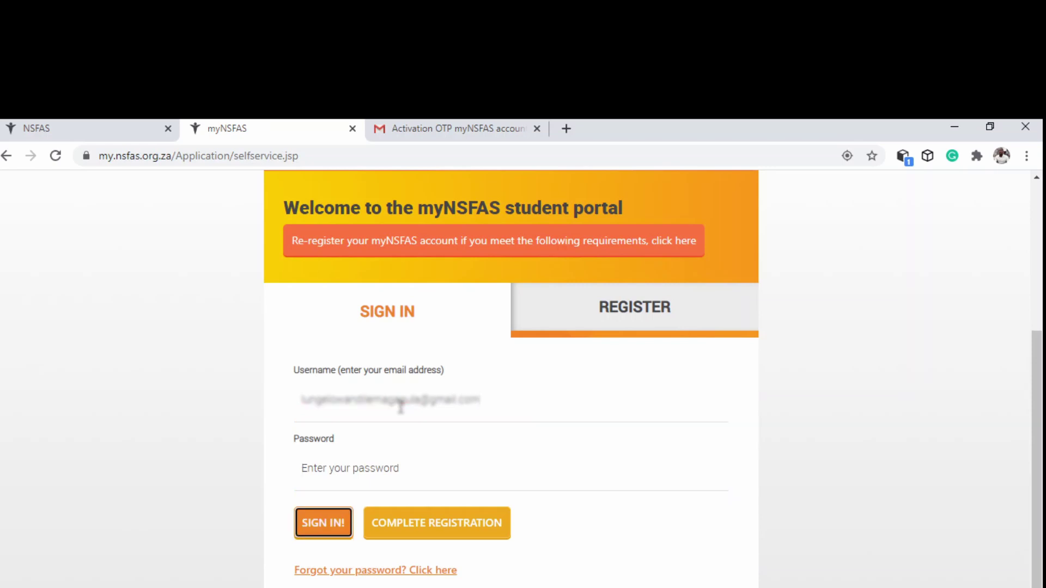
{"action": "key", "text": "shift+Tab"}
{"action": "type", "text": "••"}
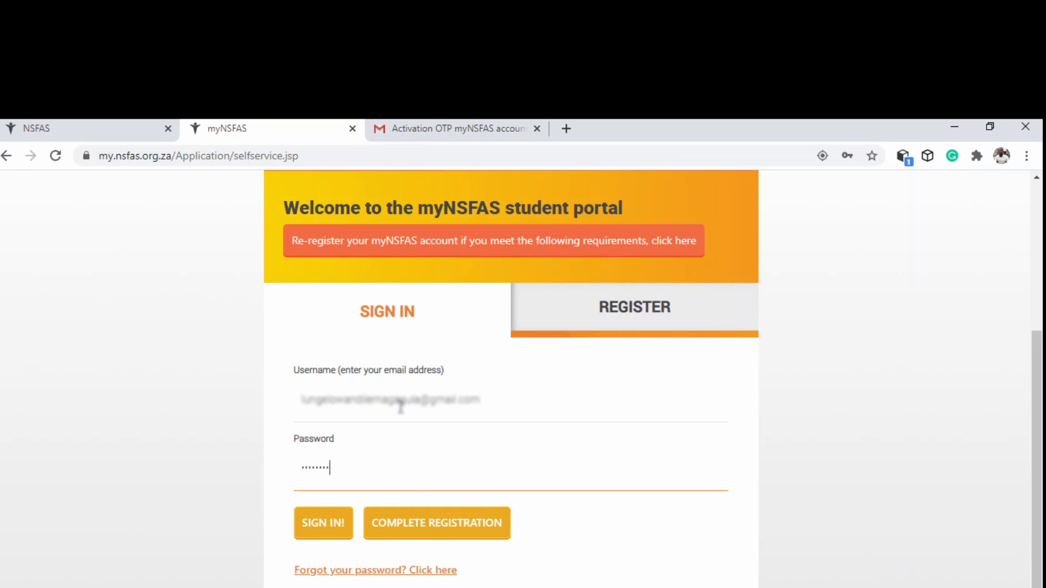
{"action": "type", "text": "••••••••"}
{"action": "left_click", "coordinate": [334, 527]}
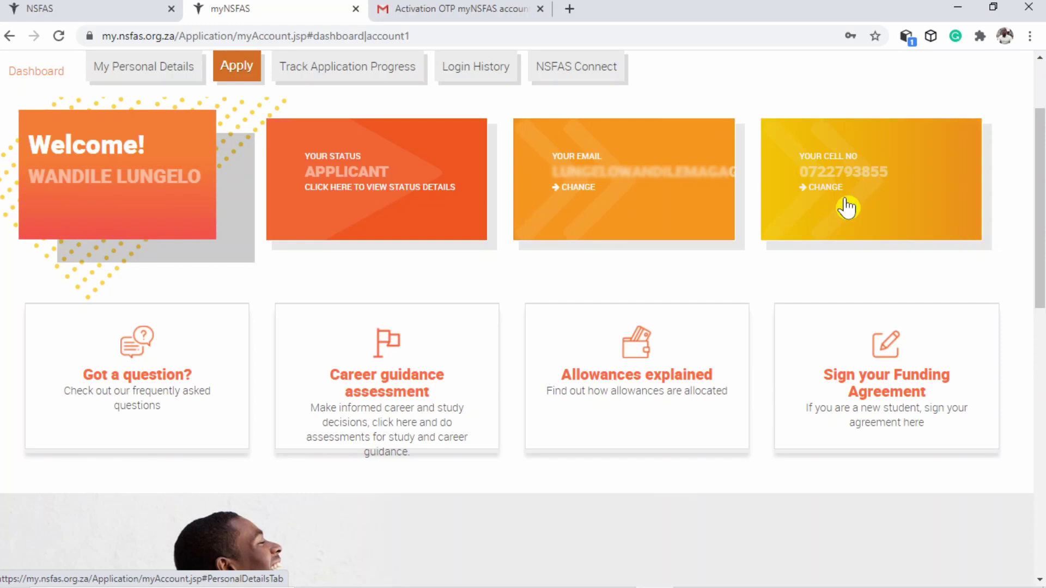
Check My Personal Details, then bring up the Apply for NSFAS Funding form
{"action": "left_click", "coordinate": [146, 73]}
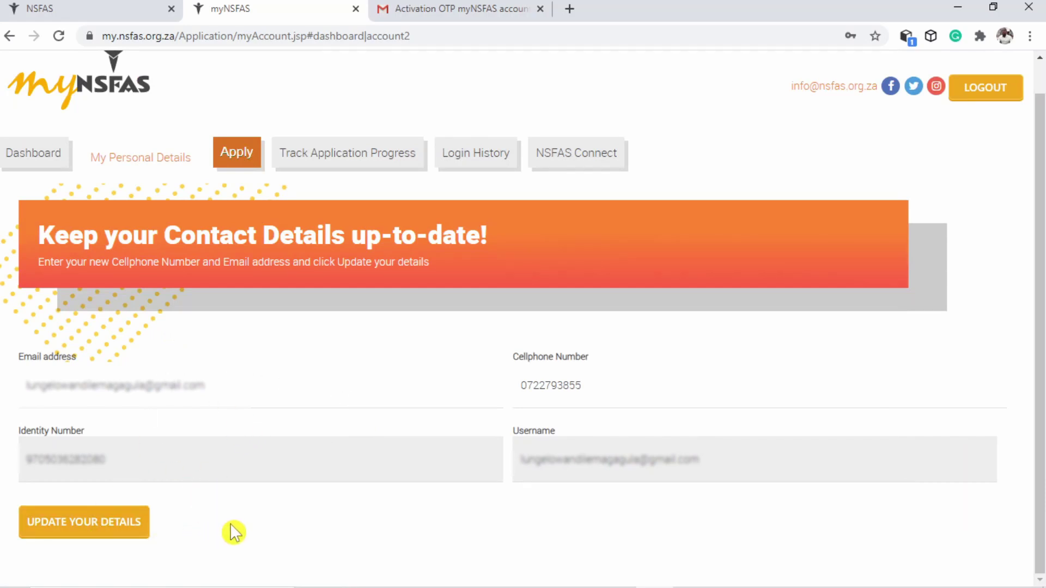
{"action": "left_click", "coordinate": [240, 155]}
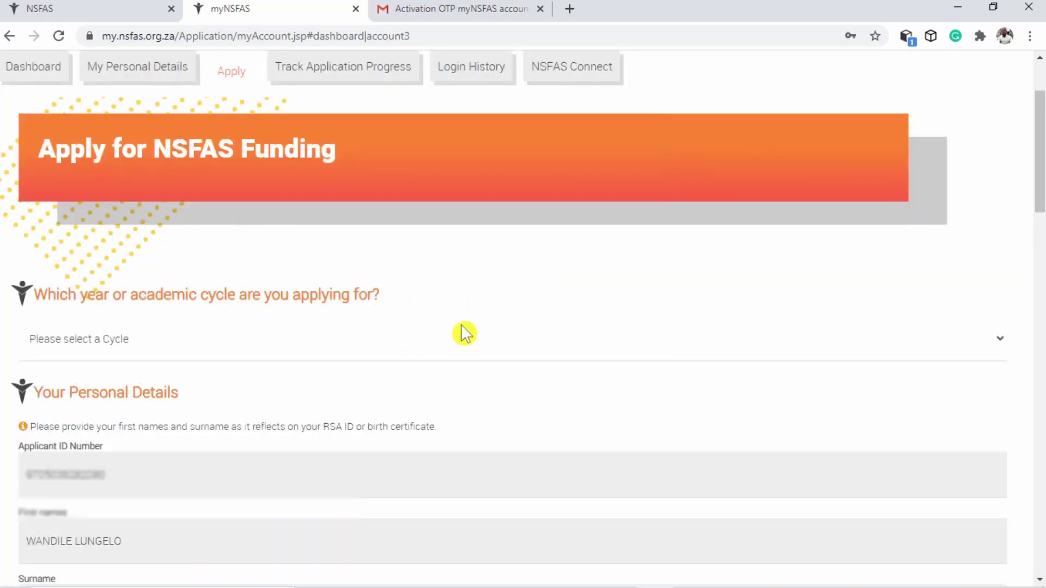
{"action": "scroll", "coordinate": [676, 298], "scroll_direction": "down", "scroll_amount": 2}
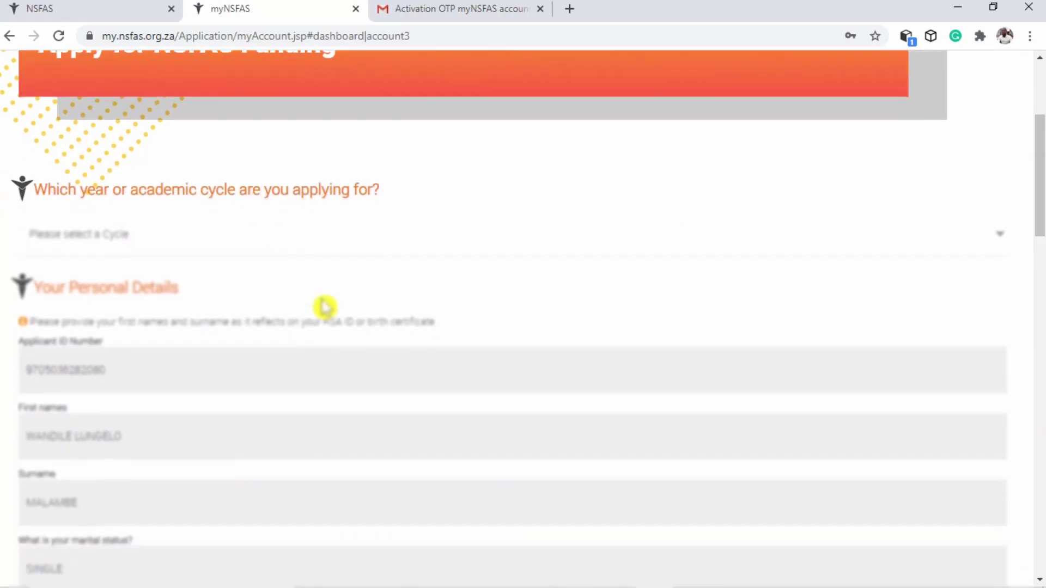
{"action": "scroll", "coordinate": [325, 308], "scroll_direction": "down", "scroll_amount": 2}
{"action": "left_click", "coordinate": [320, 297]}
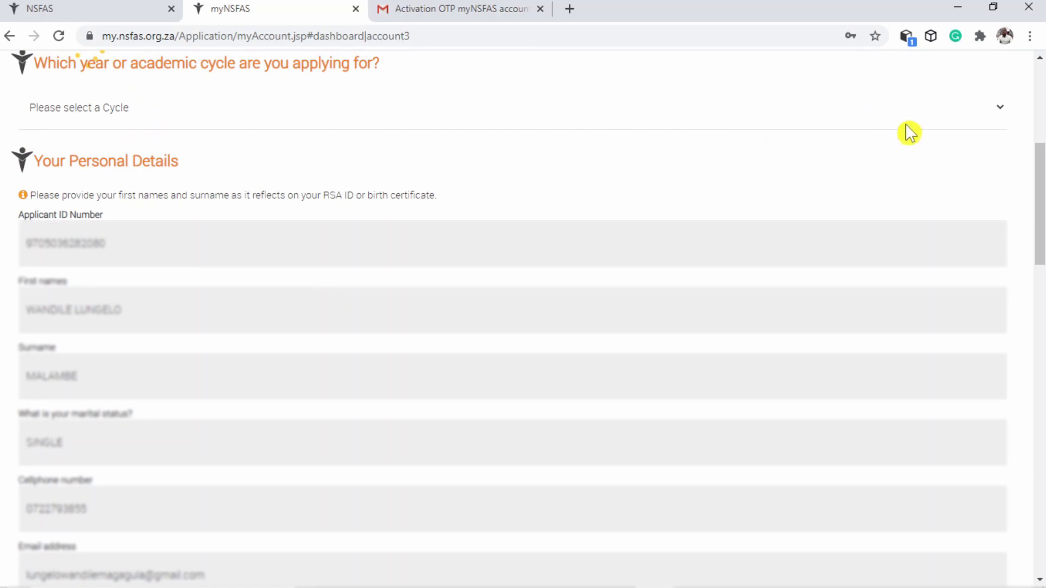
Choose 2021 as the academic cycle and close the funding notice
{"action": "left_click", "coordinate": [1004, 116]}
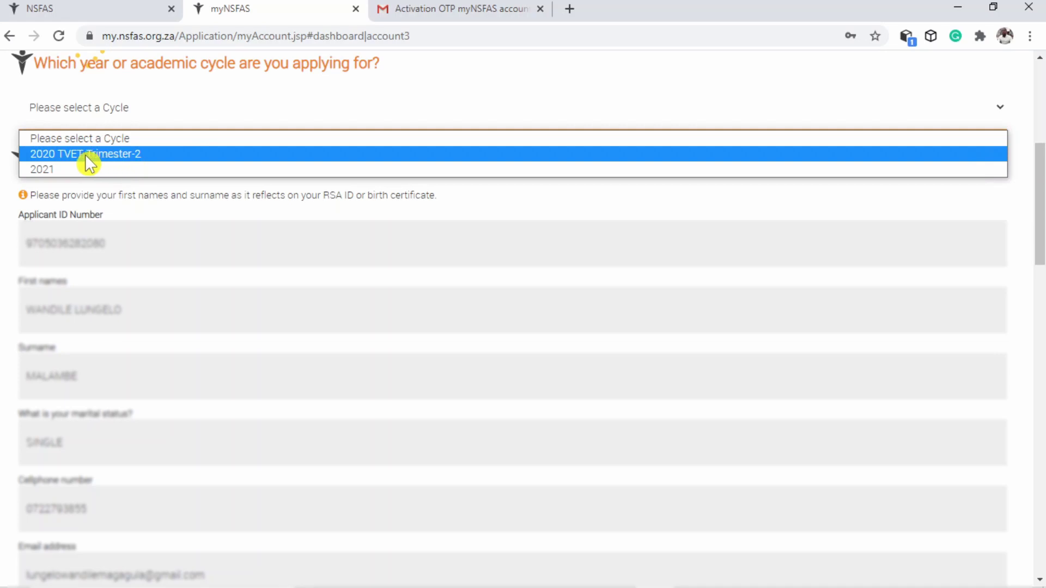
{"action": "left_click", "coordinate": [78, 169]}
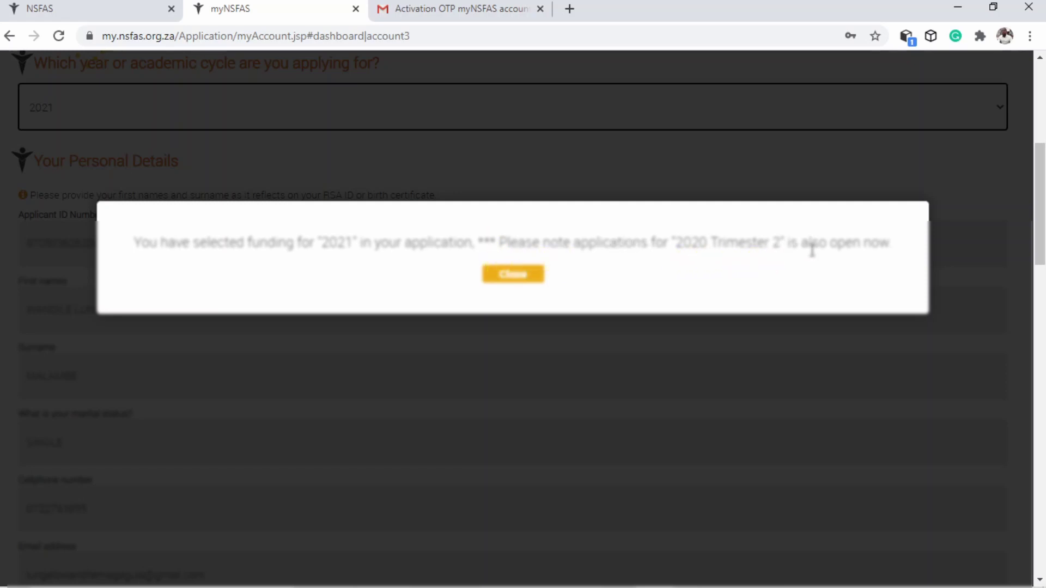
{"action": "left_click", "coordinate": [510, 276]}
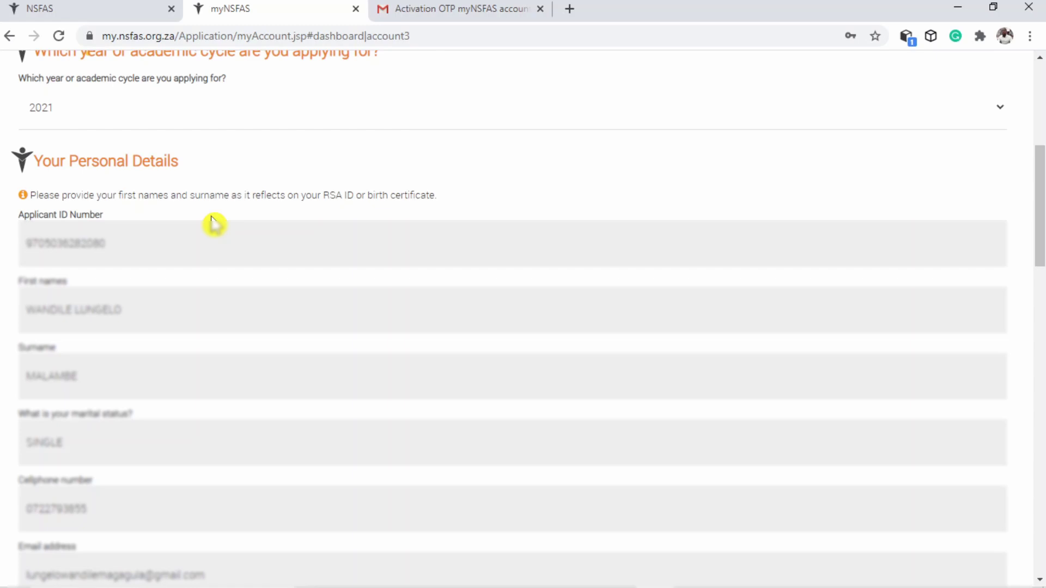
{"action": "scroll", "coordinate": [212, 219], "scroll_direction": "down", "scroll_amount": 3}
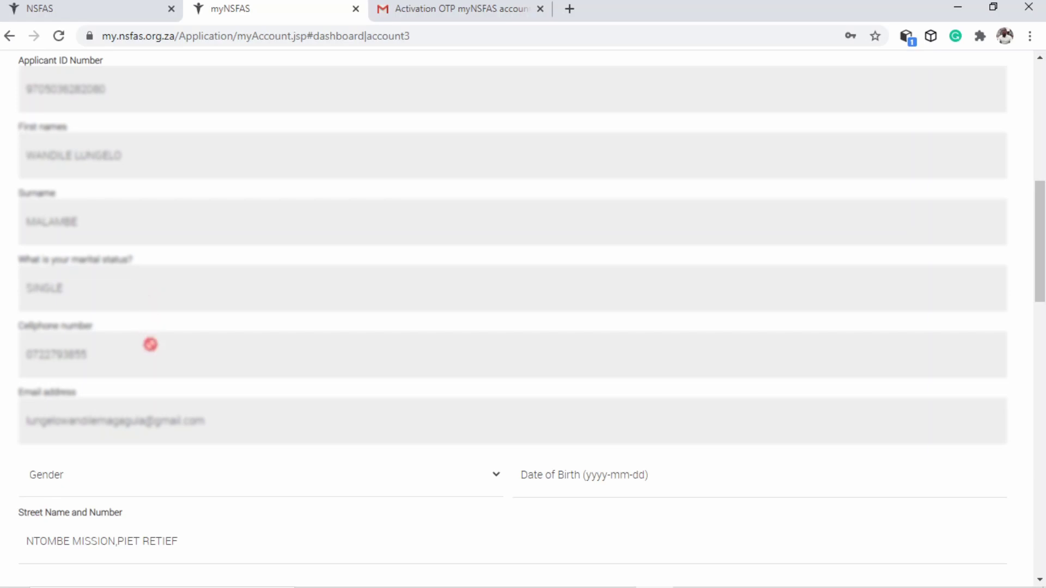
Set the applicant's gender to Male
{"action": "scroll", "coordinate": [174, 382], "scroll_direction": "down", "scroll_amount": 1}
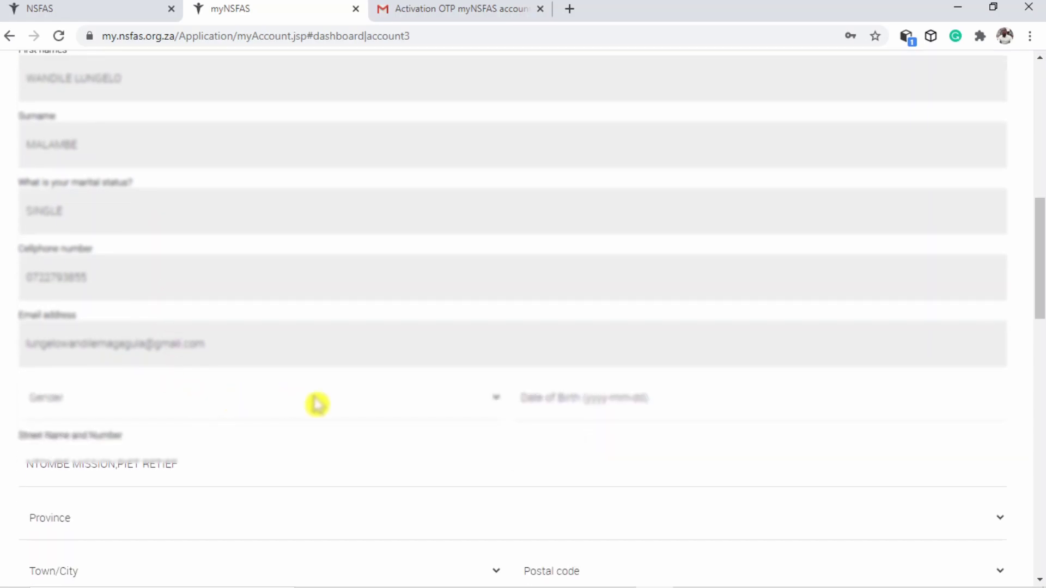
{"action": "scroll", "coordinate": [483, 399], "scroll_direction": "down", "scroll_amount": 1}
{"action": "left_click", "coordinate": [500, 322]}
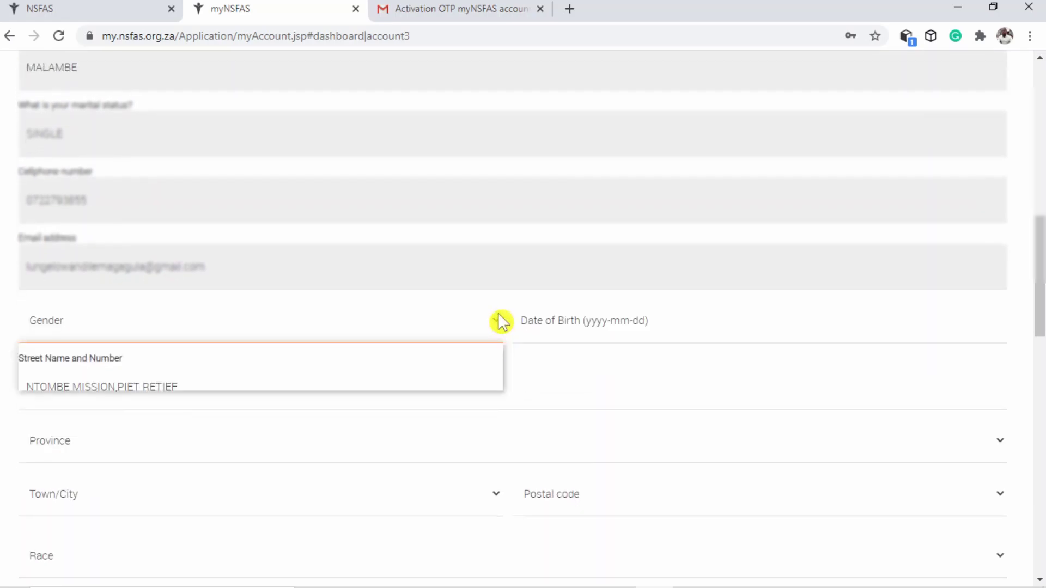
{"action": "left_click", "coordinate": [140, 386]}
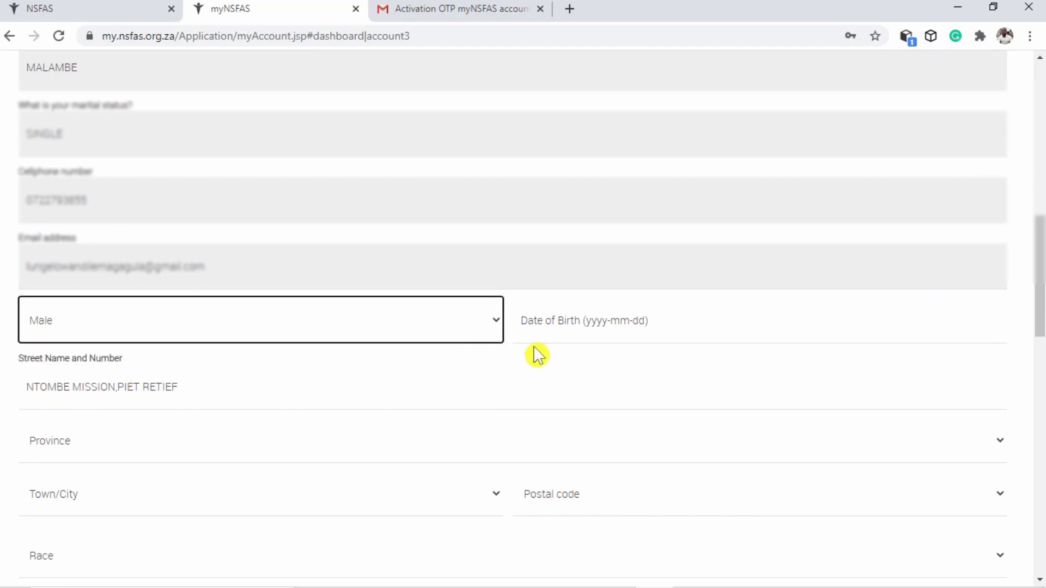
{"action": "left_click", "coordinate": [627, 331]}
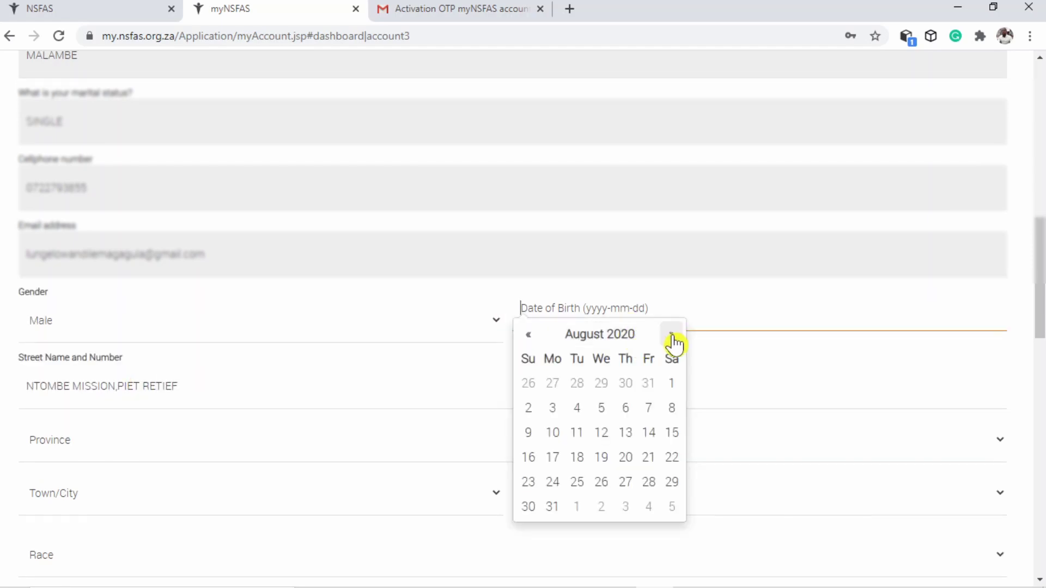
{"action": "left_click", "coordinate": [628, 338]}
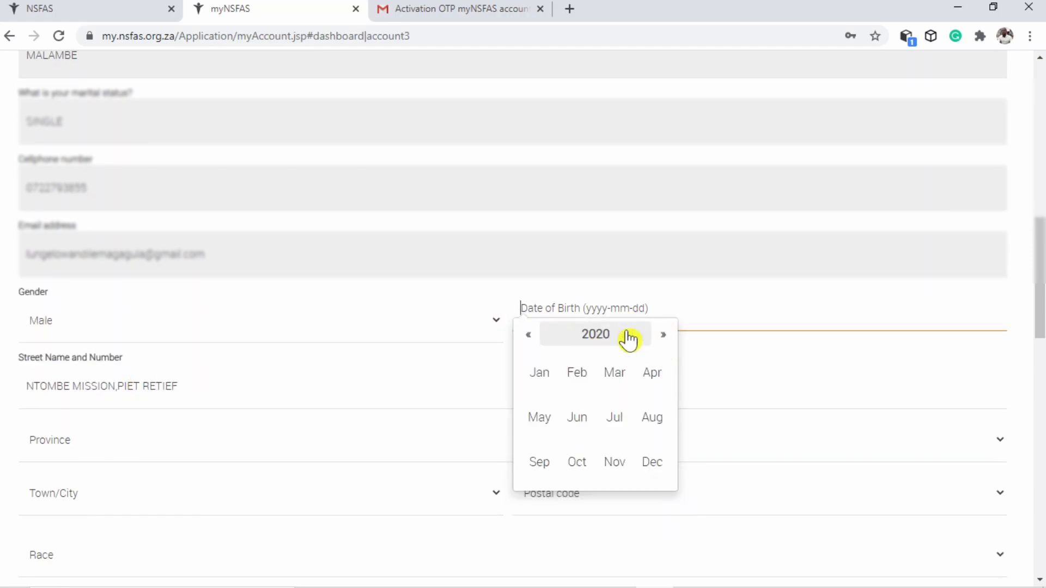
{"action": "left_click", "coordinate": [619, 340]}
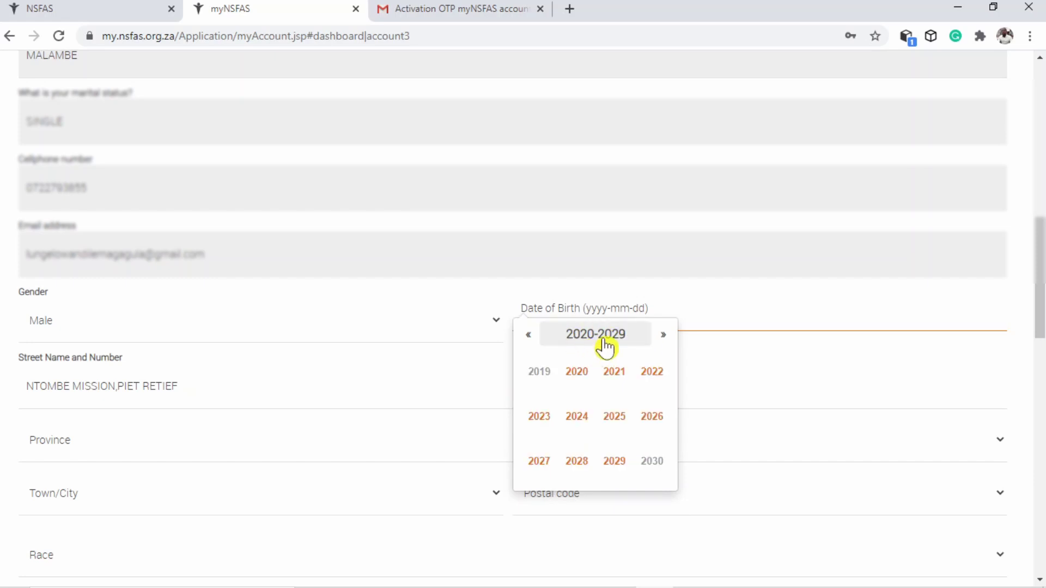
{"action": "scroll", "coordinate": [603, 439], "scroll_direction": "up", "scroll_amount": 2}
{"action": "scroll", "coordinate": [606, 438], "scroll_direction": "down", "scroll_amount": 3}
{"action": "left_click", "coordinate": [529, 259]}
{"action": "left_click", "coordinate": [528, 259]}
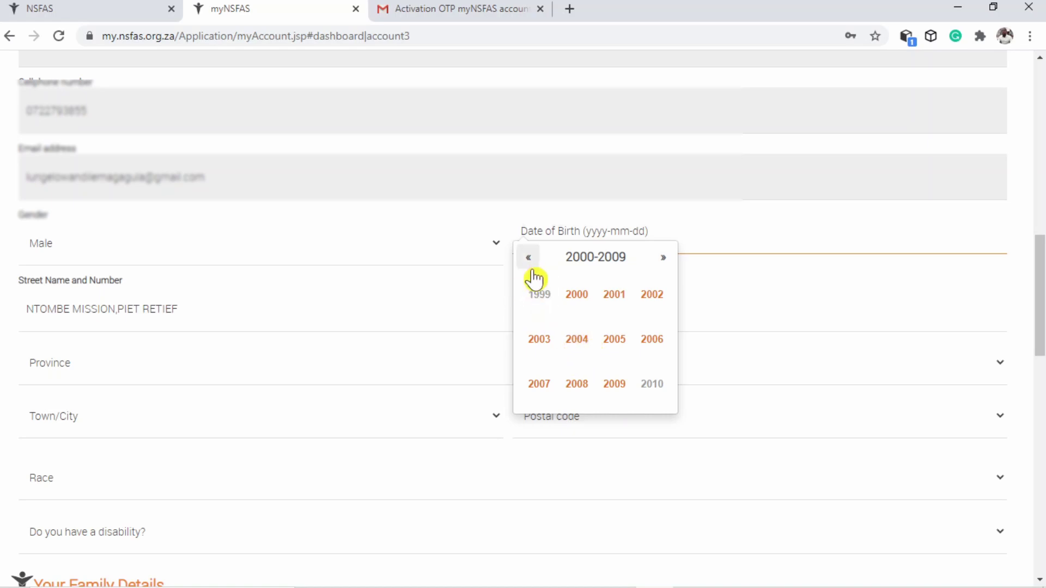
{"action": "left_click", "coordinate": [530, 259]}
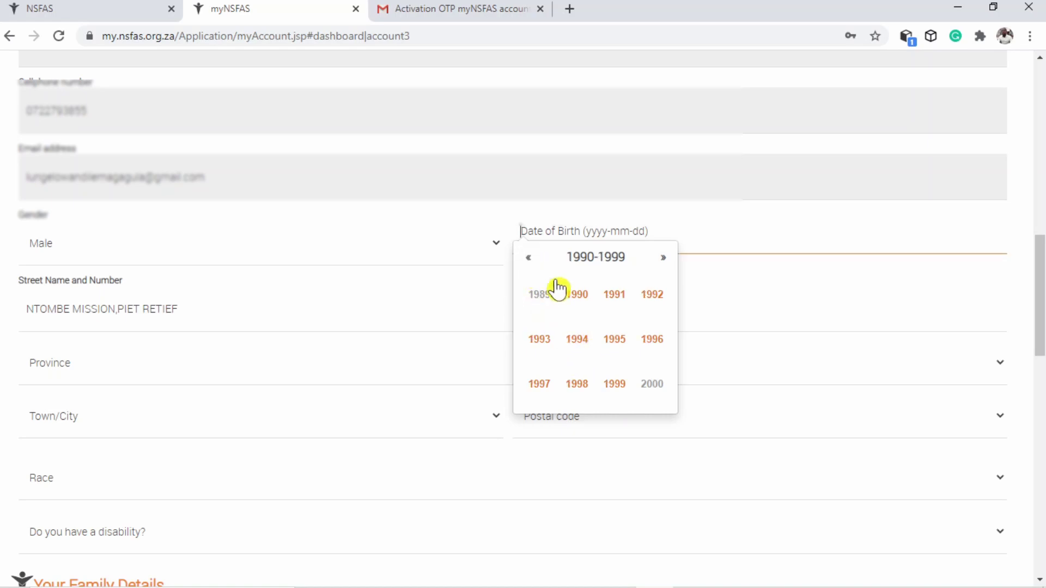
{"action": "left_click", "coordinate": [554, 388]}
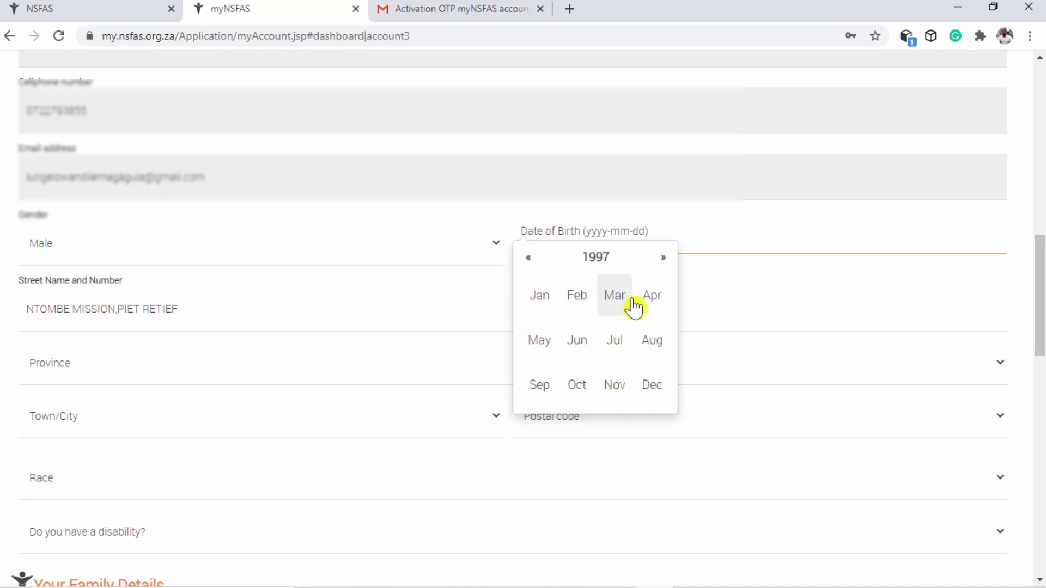
{"action": "left_click", "coordinate": [542, 344]}
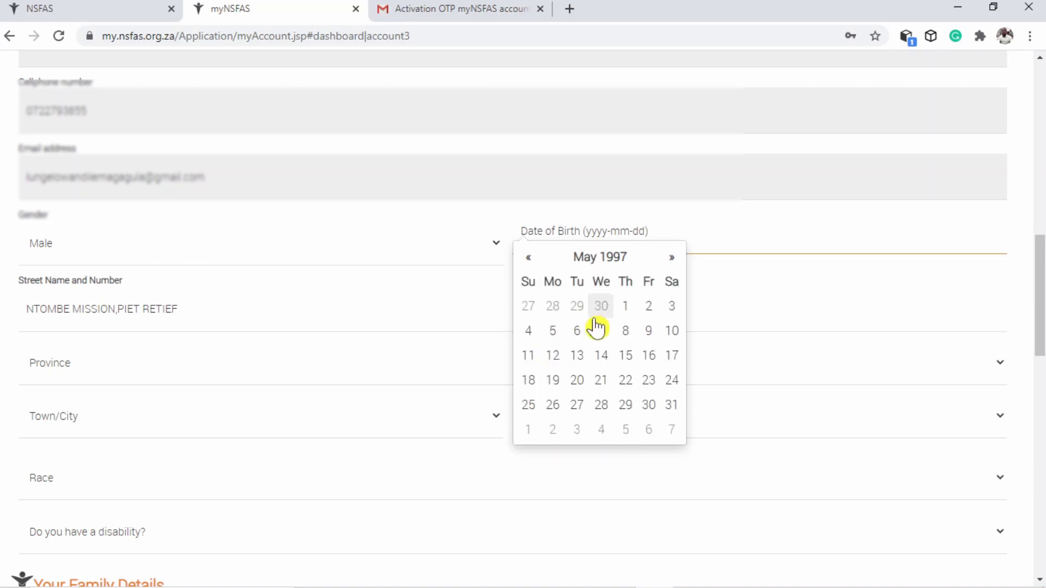
{"action": "left_click", "coordinate": [671, 308]}
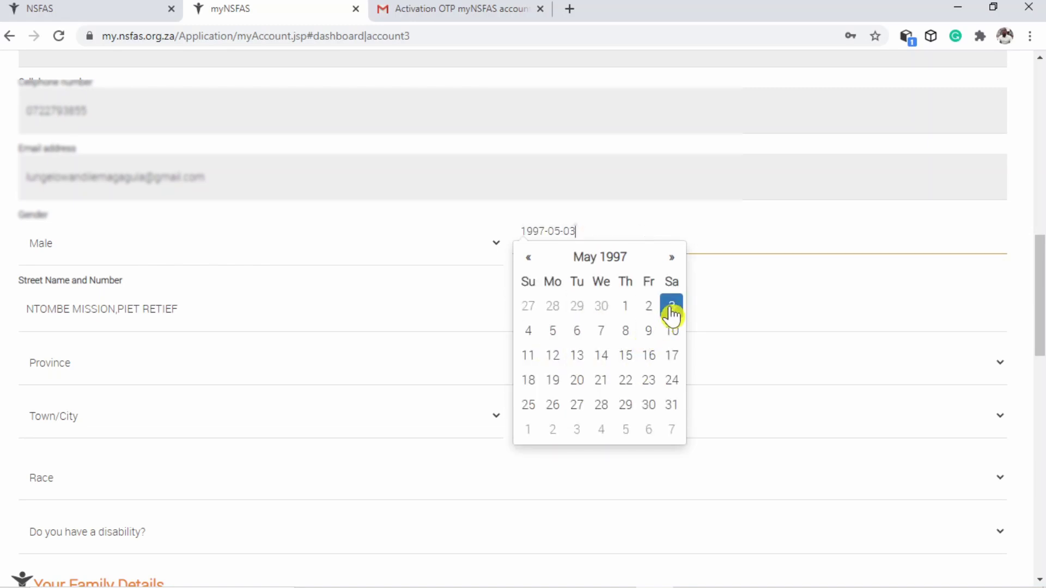
{"action": "left_click", "coordinate": [430, 290]}
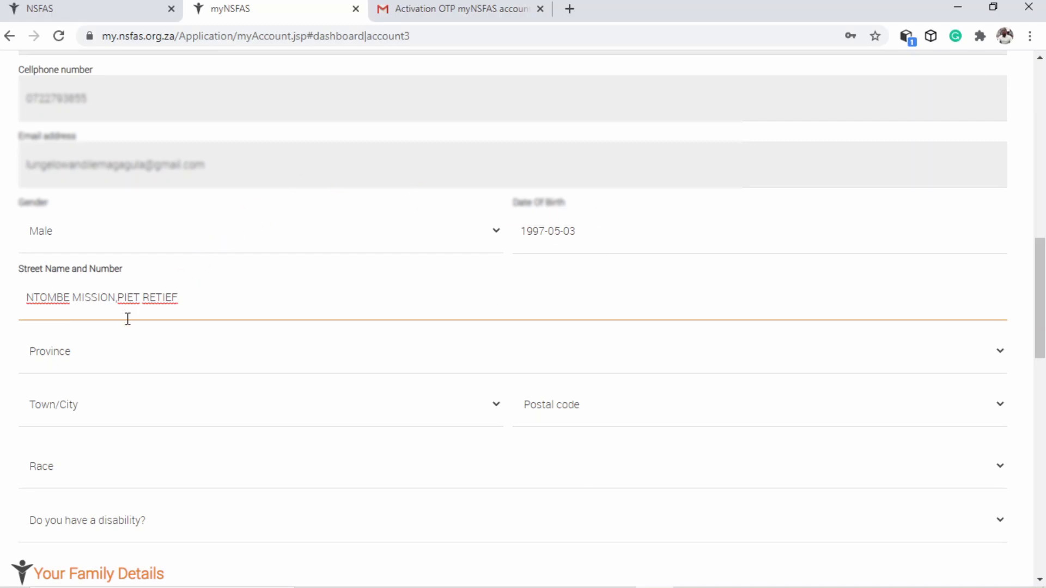
Replace the old street name with the applicant's current address and choose Mpumalanga as province
{"action": "key", "text": "ctrl+a"}
{"action": "key", "text": "BackSpace"}
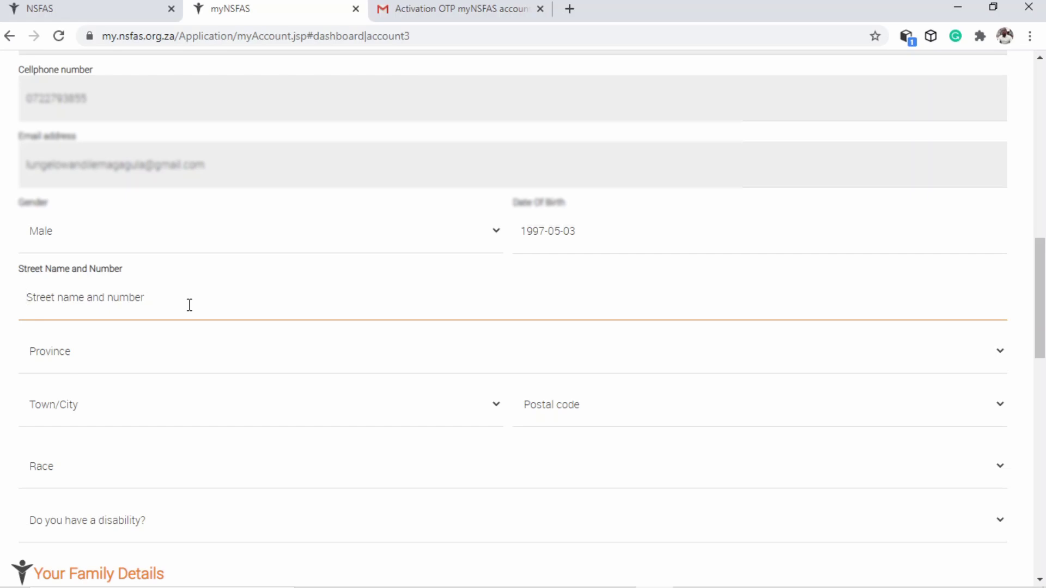
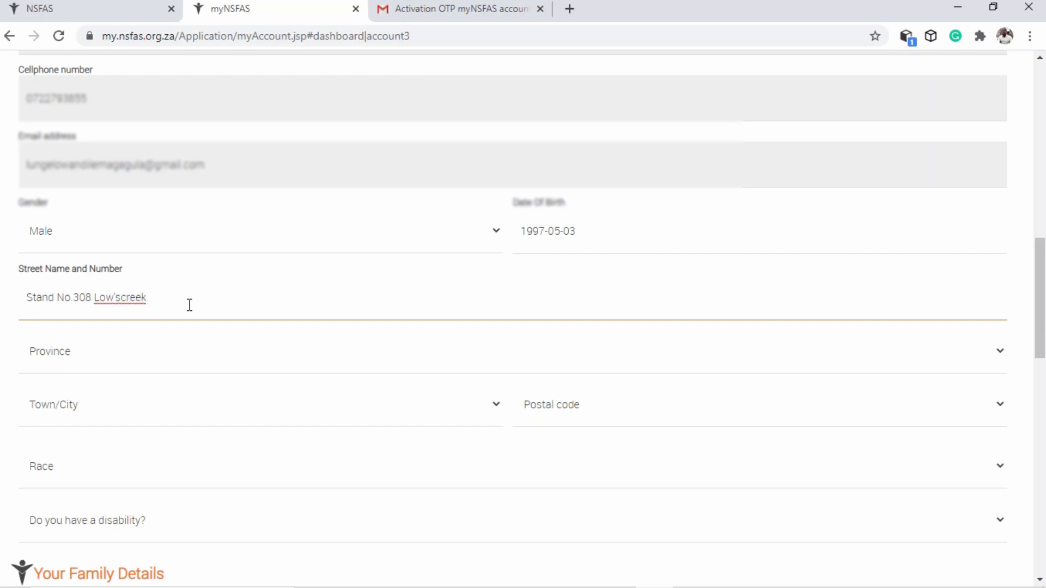
{"action": "left_click", "coordinate": [170, 358]}
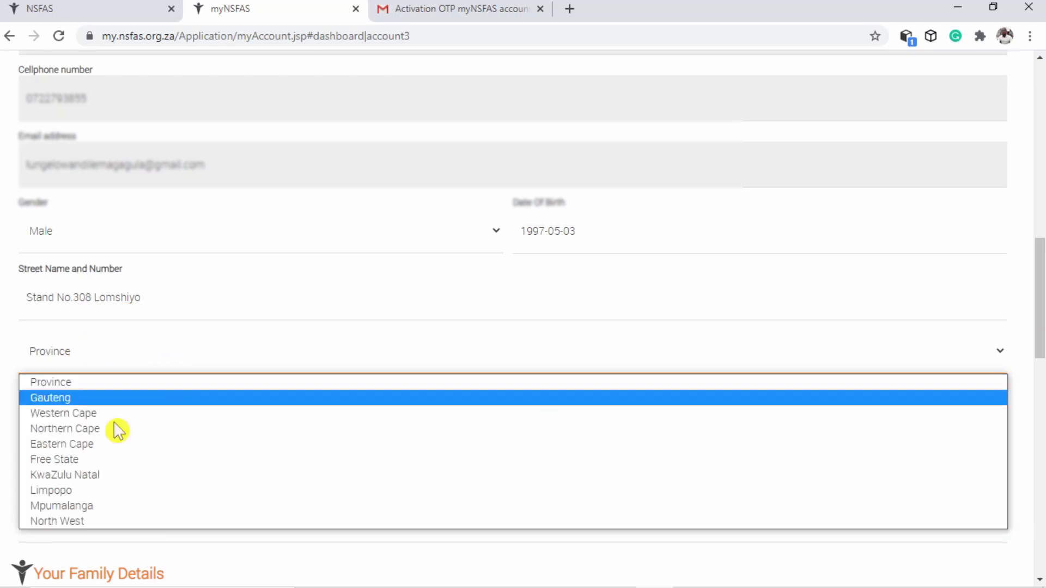
{"action": "left_click", "coordinate": [91, 508]}
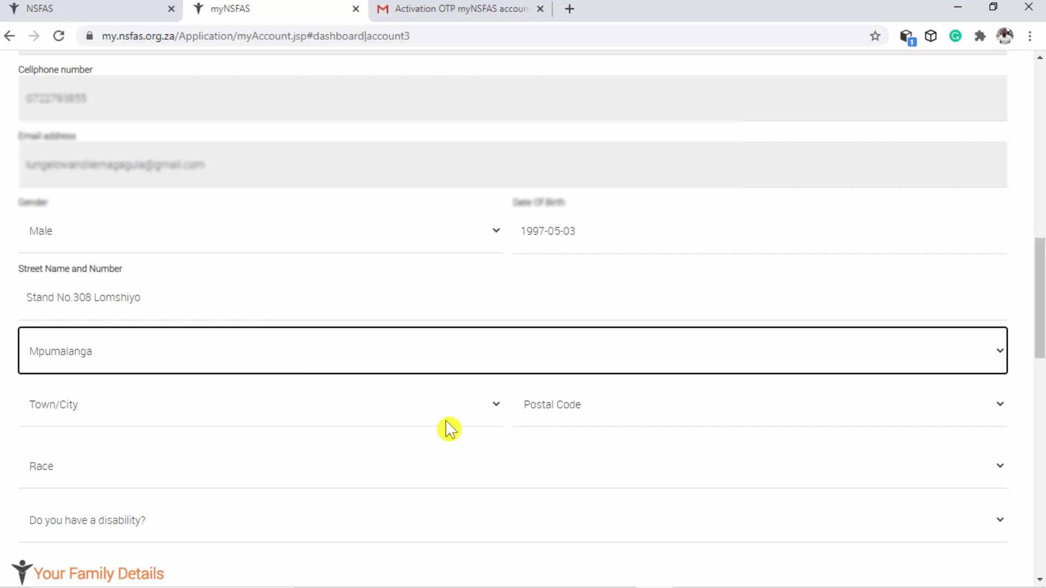
Scroll back up the form to the Town/City and Postal Code fields below Province
{"action": "scroll", "coordinate": [448, 429], "scroll_direction": "down", "scroll_amount": 13}
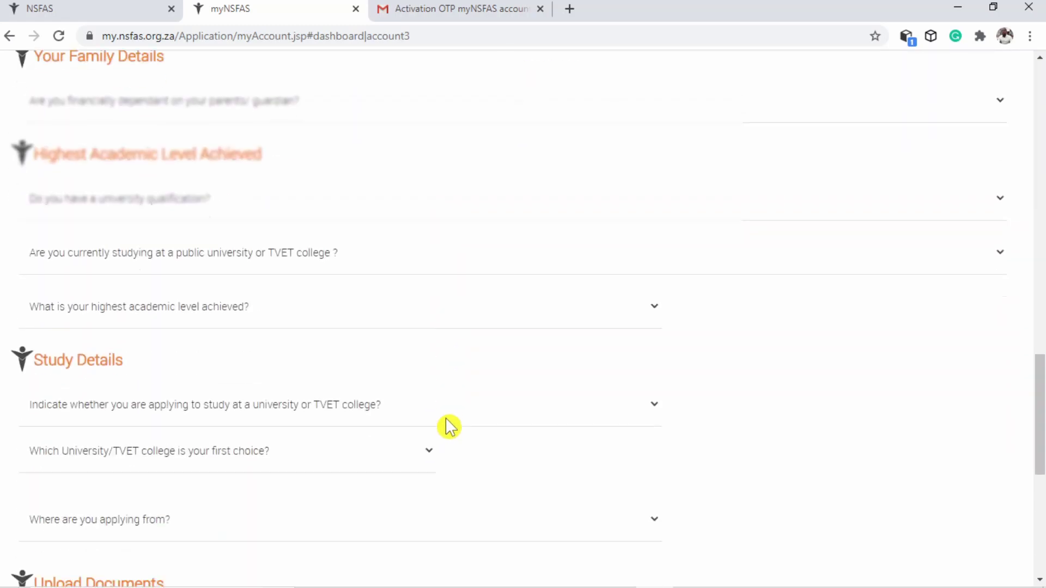
{"action": "scroll", "coordinate": [448, 429], "scroll_direction": "down", "scroll_amount": 3}
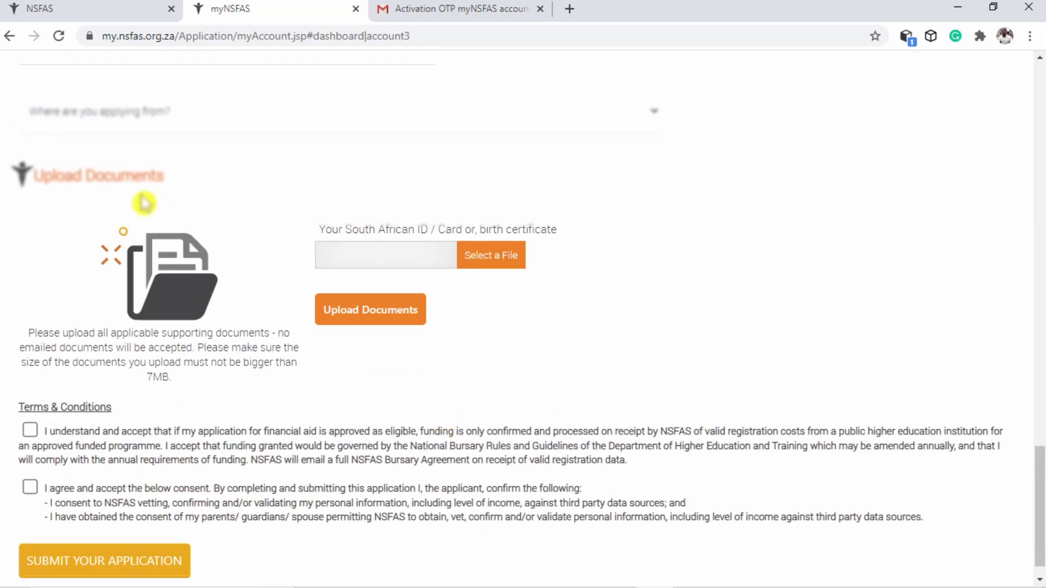
{"action": "left_click", "coordinate": [392, 320]}
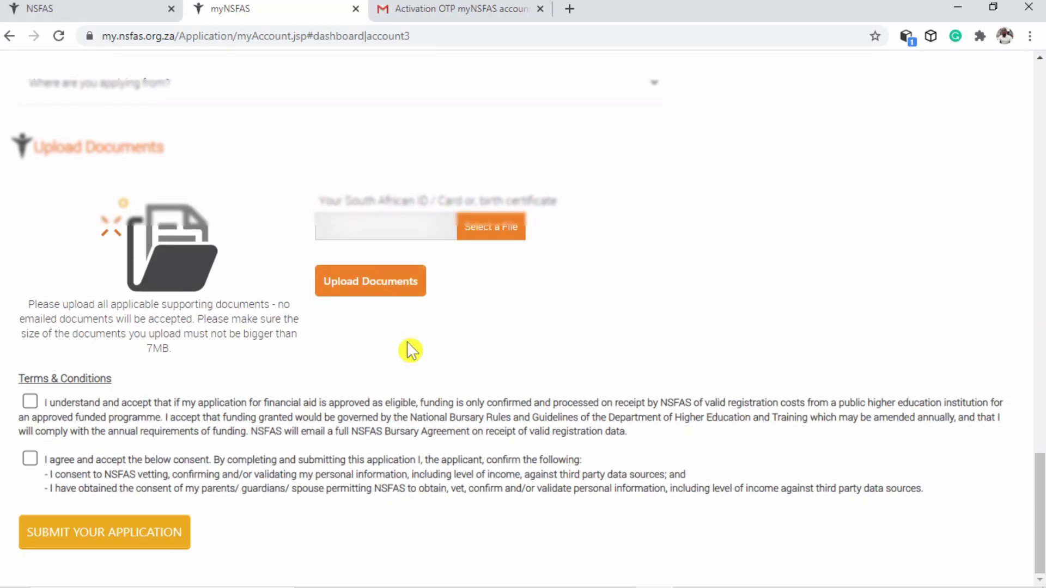
{"action": "scroll", "coordinate": [410, 349], "scroll_direction": "up", "scroll_amount": 15}
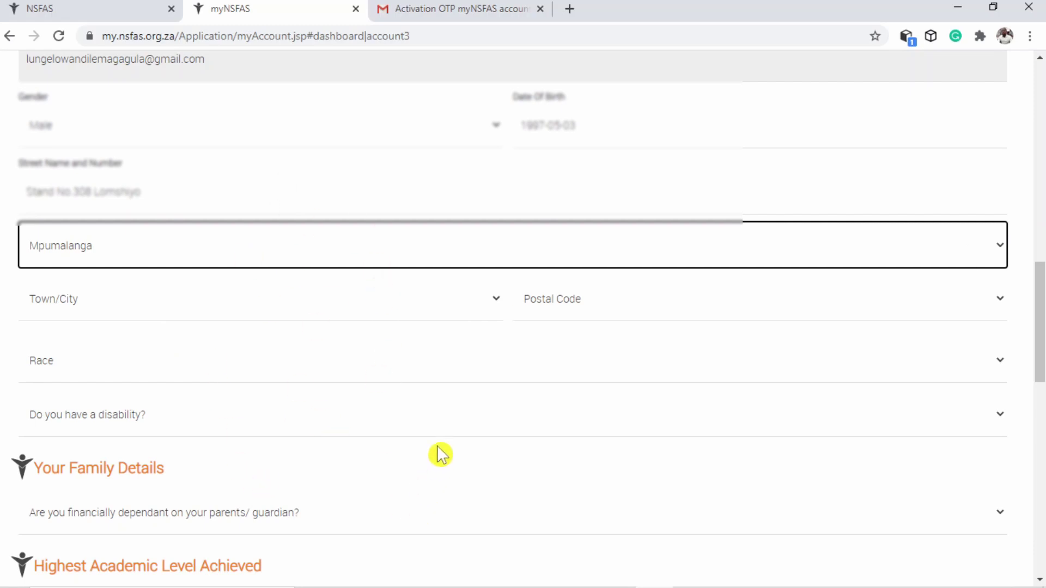
Set the town to Barberton and the postal code to 1300
{"action": "left_click", "coordinate": [493, 299]}
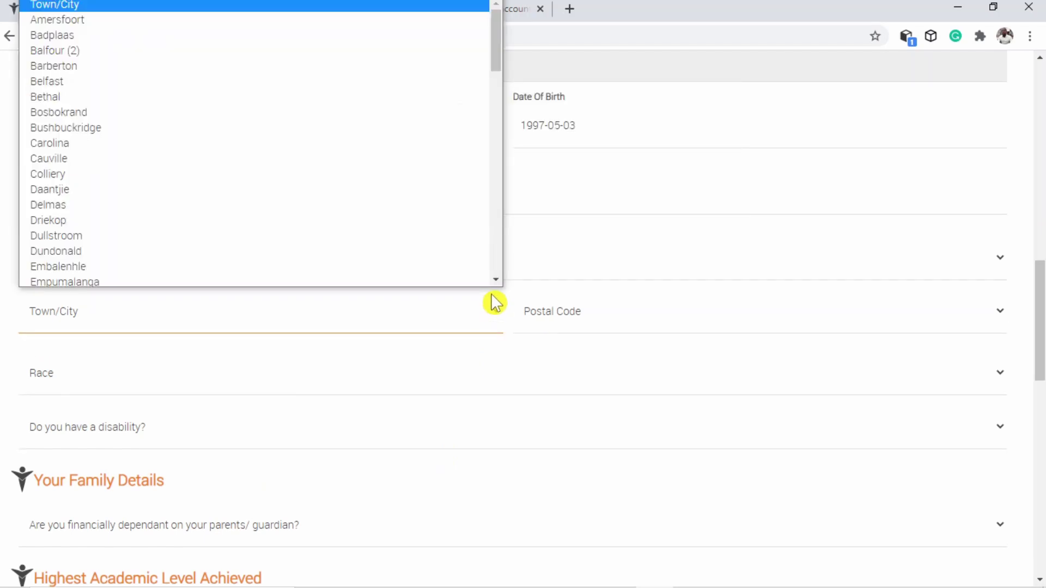
{"action": "scroll", "coordinate": [191, 189], "scroll_direction": "down", "scroll_amount": 8}
{"action": "scroll", "coordinate": [192, 191], "scroll_direction": "up", "scroll_amount": 8}
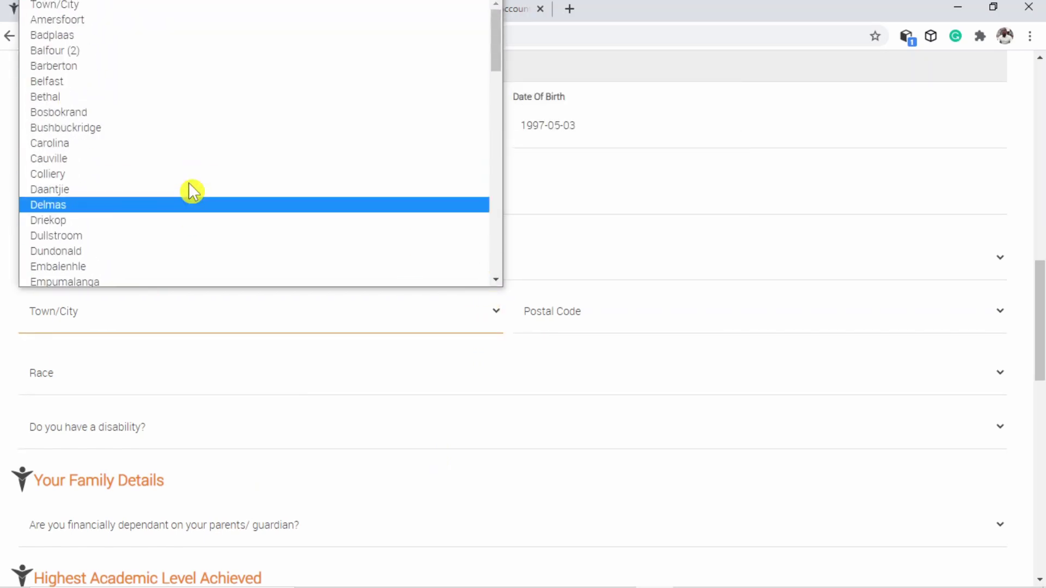
{"action": "scroll", "coordinate": [192, 191], "scroll_direction": "down", "scroll_amount": 15}
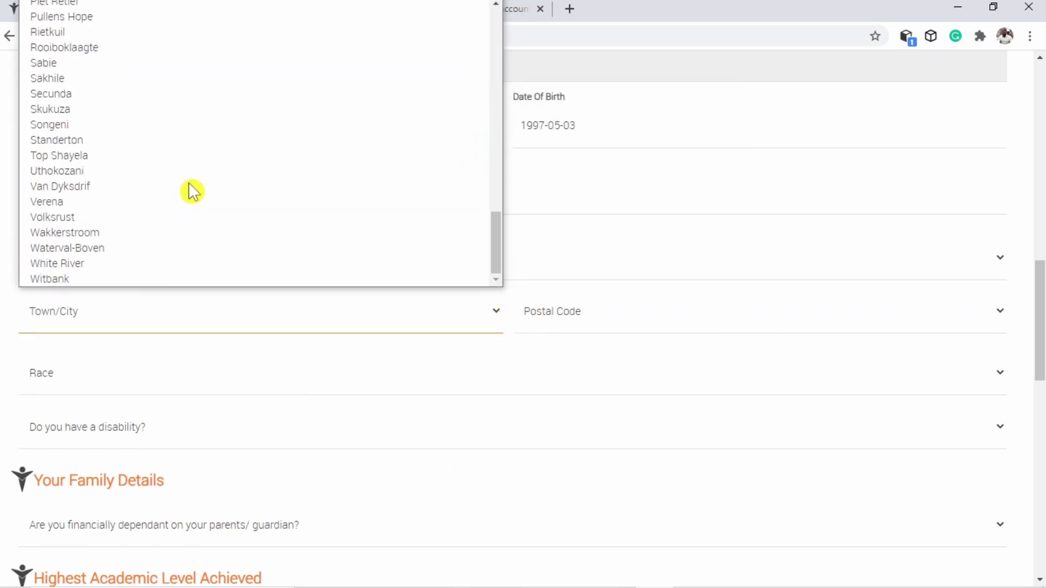
{"action": "scroll", "coordinate": [192, 191], "scroll_direction": "up", "scroll_amount": 15}
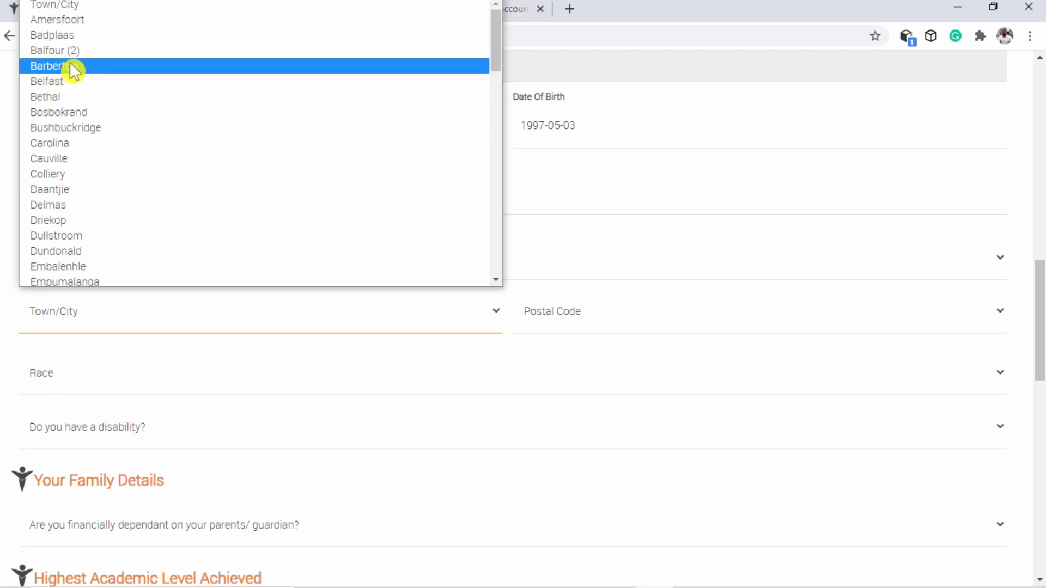
{"action": "left_click", "coordinate": [75, 71]}
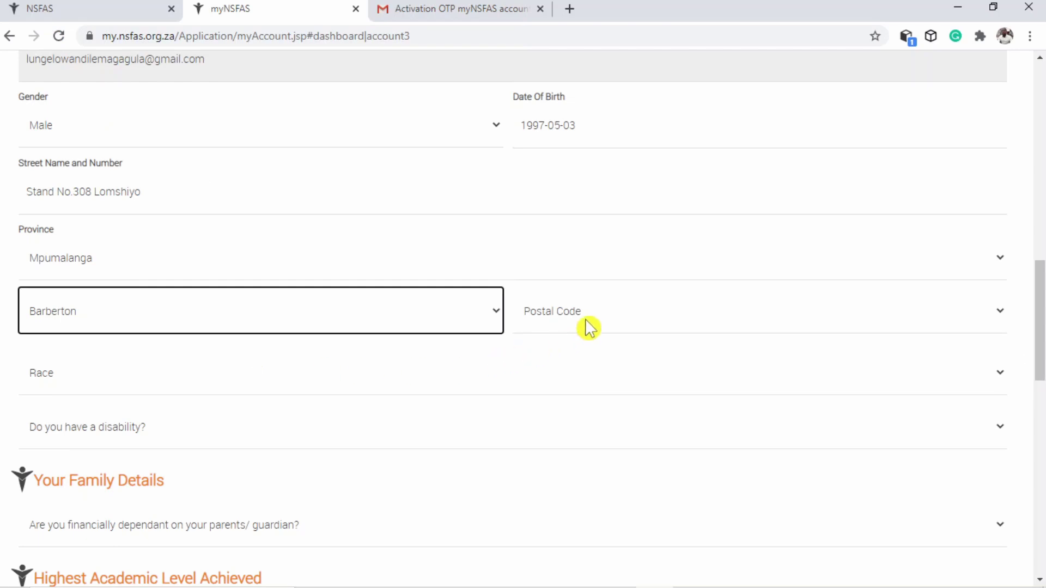
{"action": "left_click", "coordinate": [772, 317]}
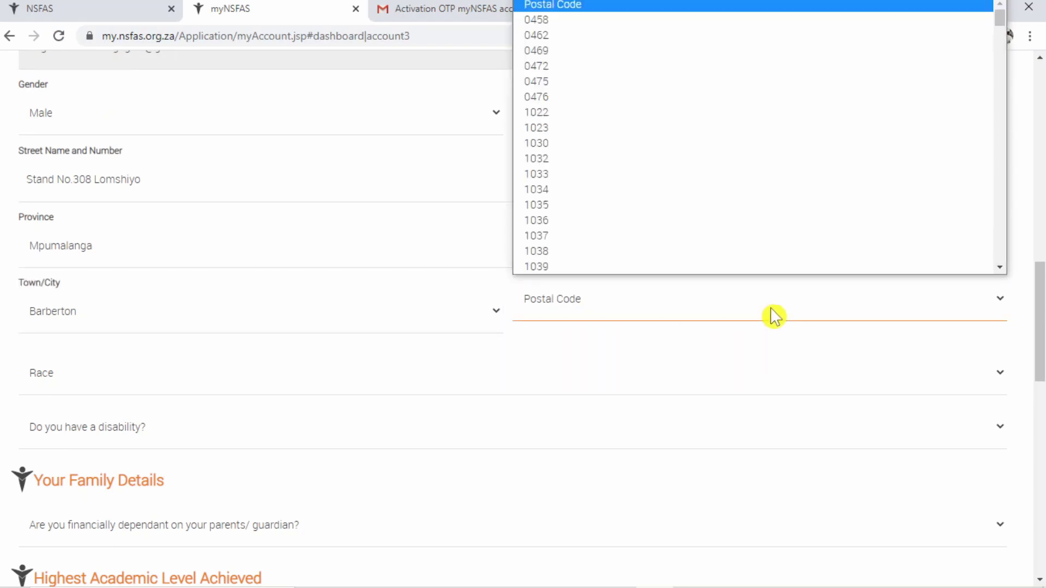
{"action": "scroll", "coordinate": [548, 82], "scroll_direction": "down", "scroll_amount": 10}
{"action": "left_click", "coordinate": [549, 82]}
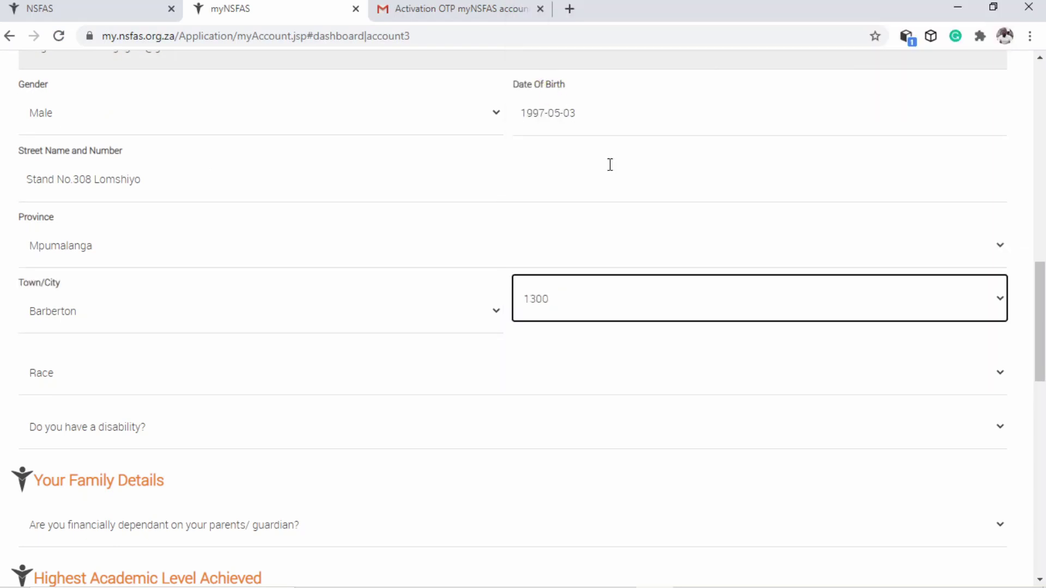
Set race to African and answer No to having a disability
{"action": "scroll", "coordinate": [305, 344], "scroll_direction": "down", "scroll_amount": 1}
{"action": "left_click", "coordinate": [336, 299]}
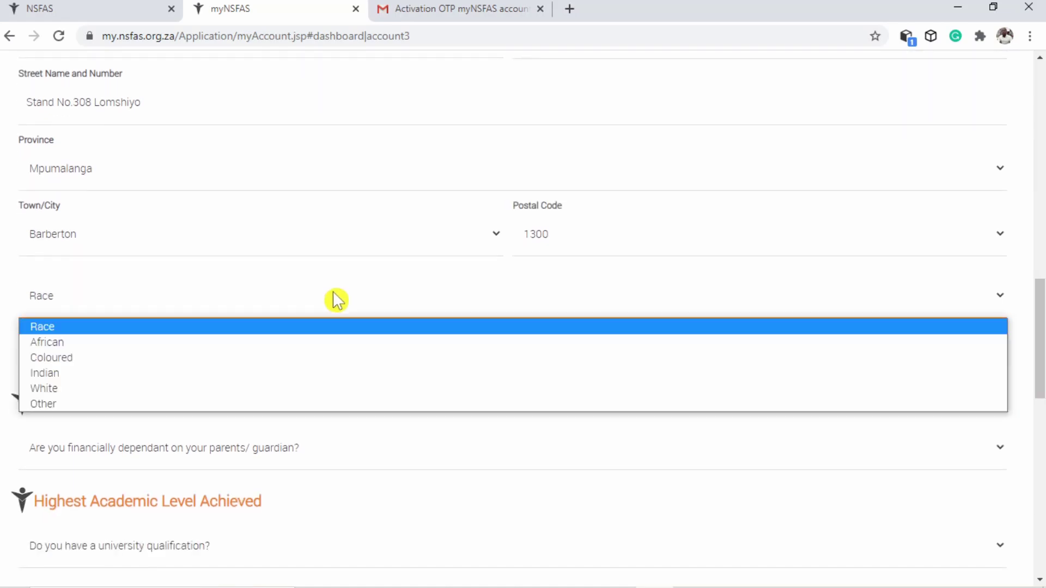
{"action": "left_click", "coordinate": [103, 343]}
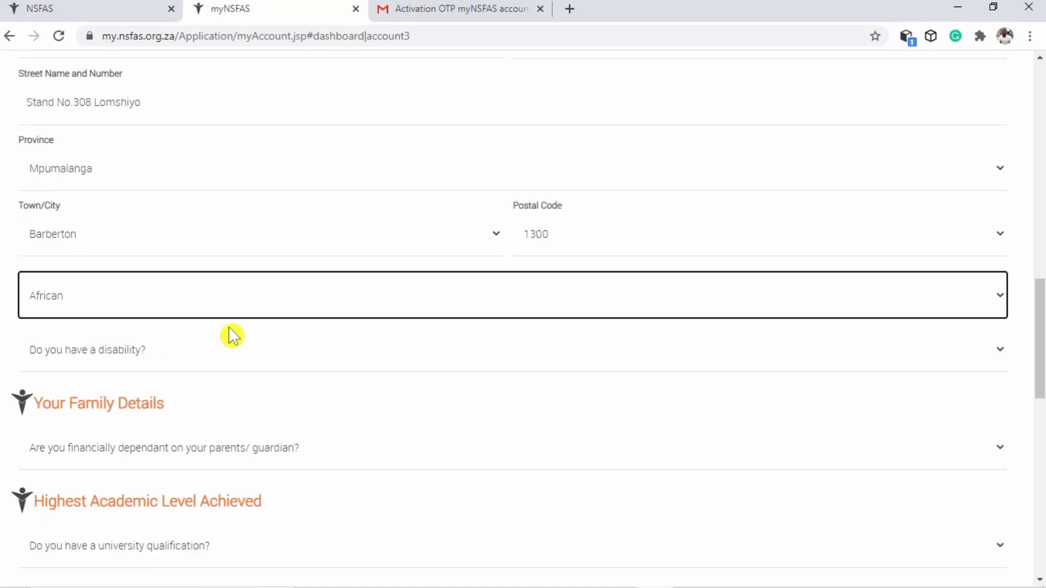
{"action": "left_click", "coordinate": [403, 346]}
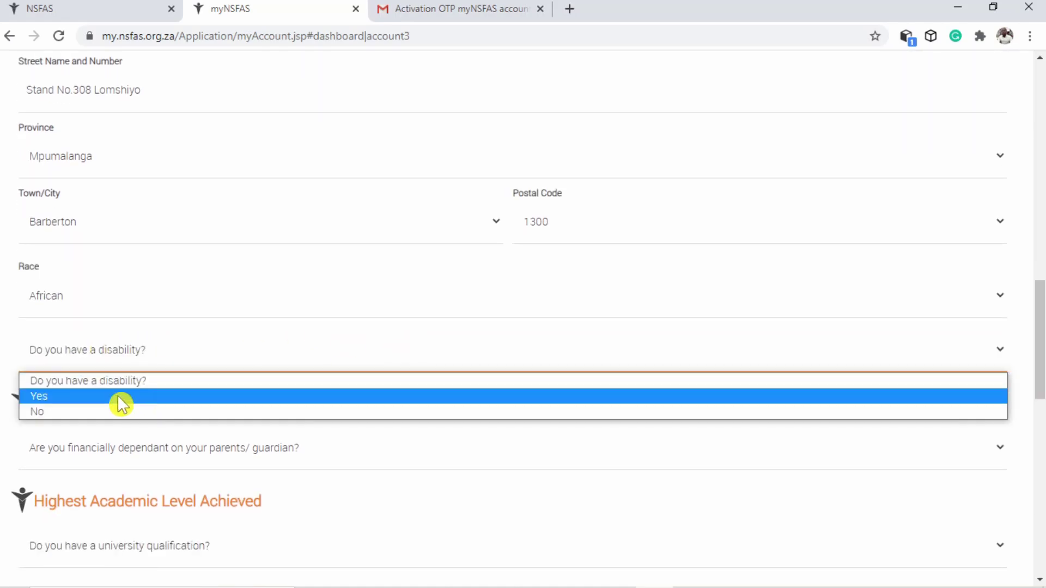
{"action": "left_click", "coordinate": [95, 417]}
{"action": "scroll", "coordinate": [686, 437], "scroll_direction": "down", "scroll_amount": 3}
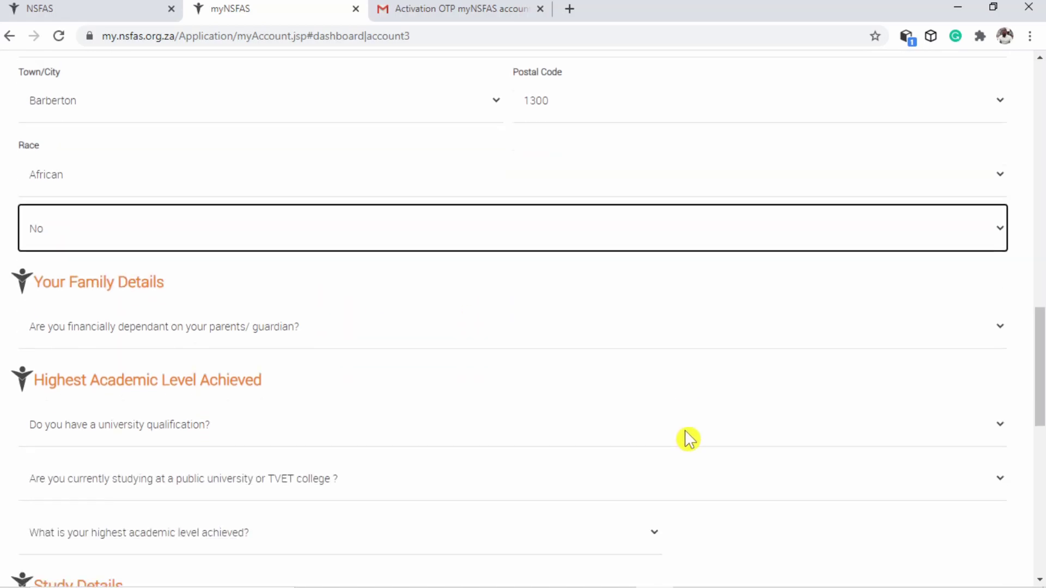
{"action": "scroll", "coordinate": [688, 439], "scroll_direction": "down", "scroll_amount": 1}
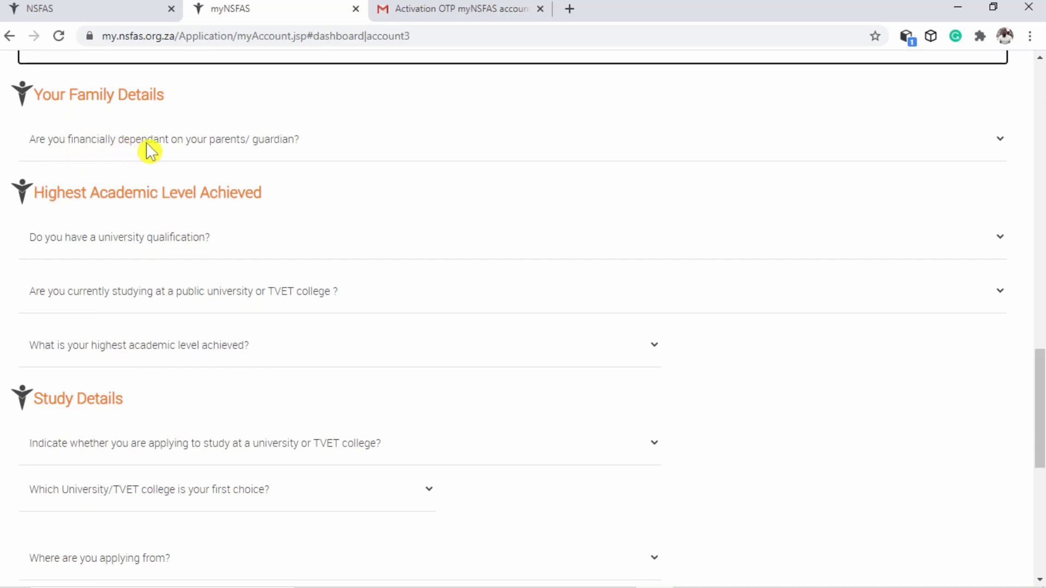
Answer financial dependency Yes, mother No, father No, and legal guardian Yes
{"action": "left_click", "coordinate": [431, 149]}
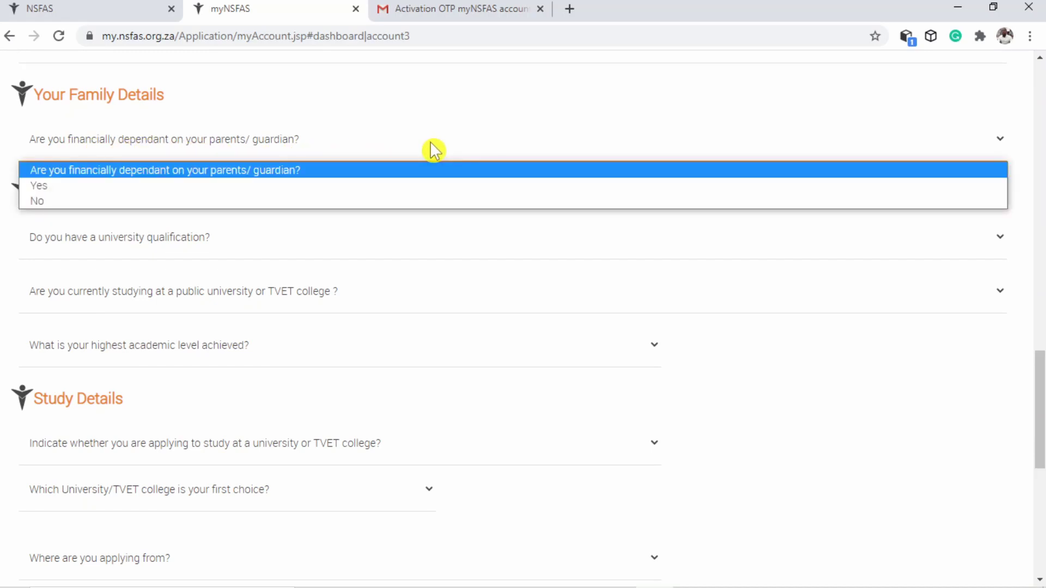
{"action": "left_click", "coordinate": [133, 187]}
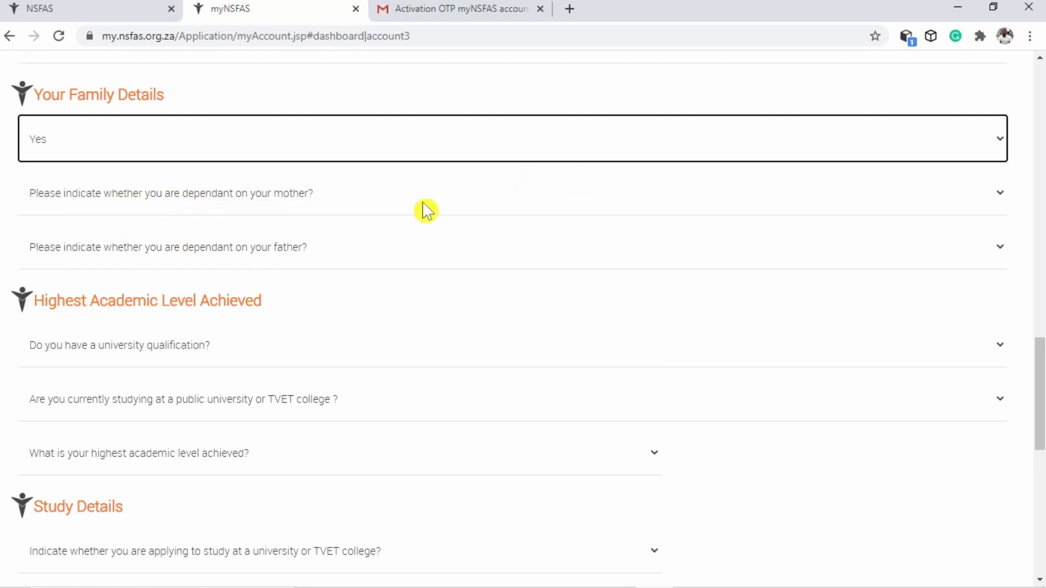
{"action": "left_click", "coordinate": [466, 208]}
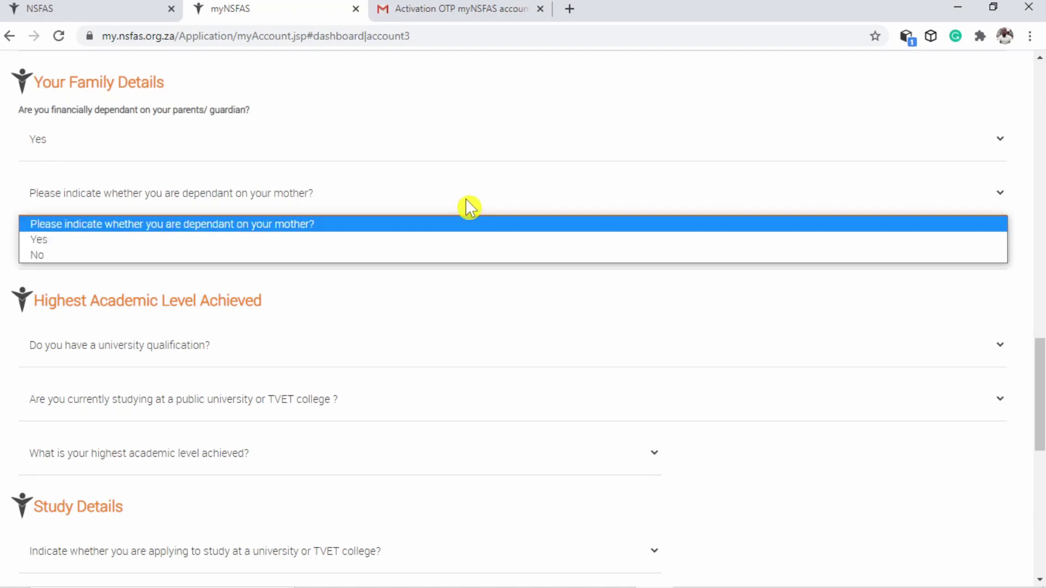
{"action": "left_click", "coordinate": [142, 256]}
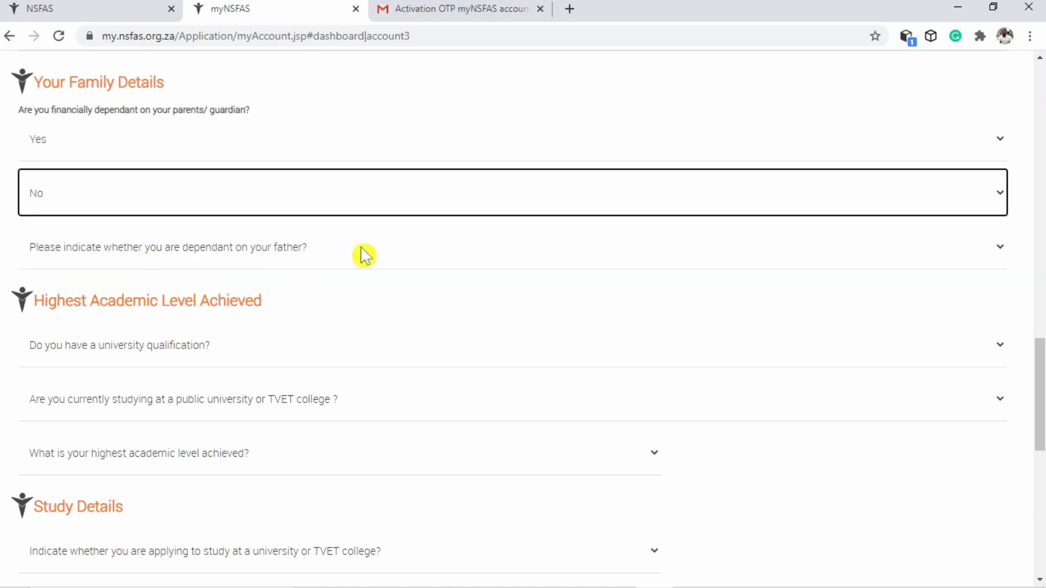
{"action": "left_click", "coordinate": [395, 251]}
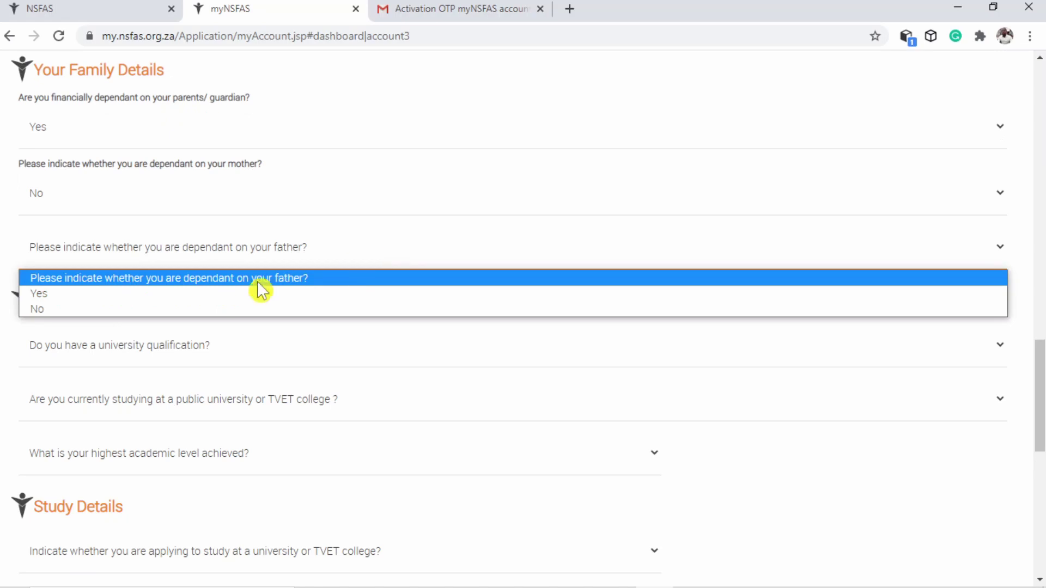
{"action": "left_click", "coordinate": [154, 310]}
{"action": "scroll", "coordinate": [395, 267], "scroll_direction": "down", "scroll_amount": 1}
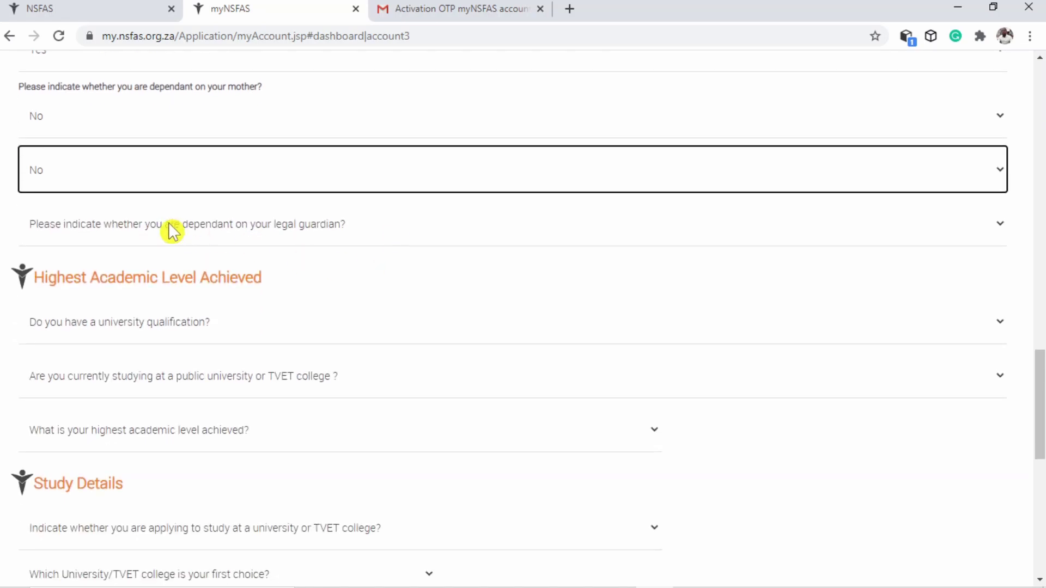
{"action": "left_click", "coordinate": [395, 224]}
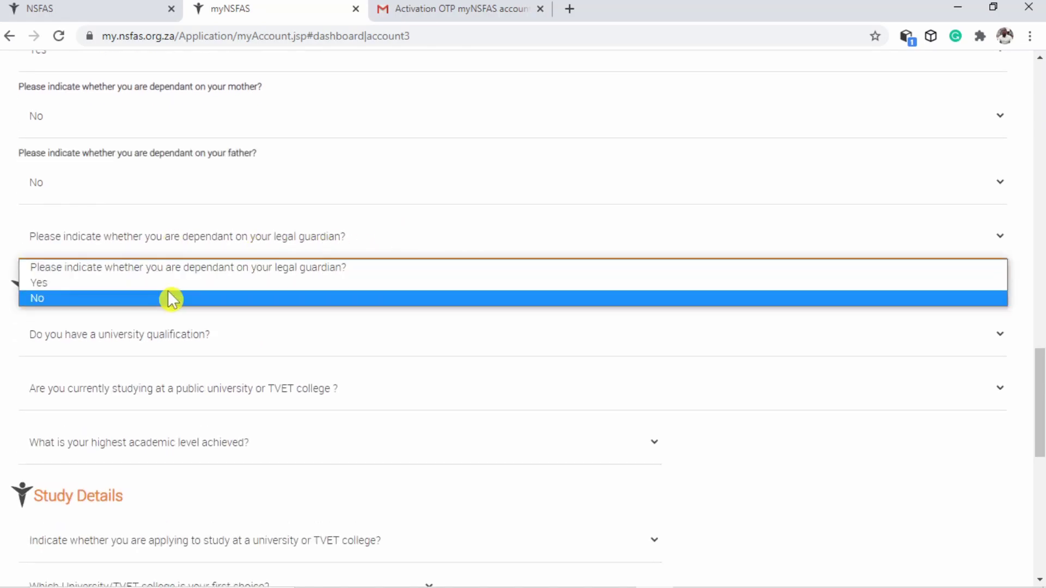
{"action": "left_click", "coordinate": [173, 284]}
{"action": "scroll", "coordinate": [381, 280], "scroll_direction": "down", "scroll_amount": 1}
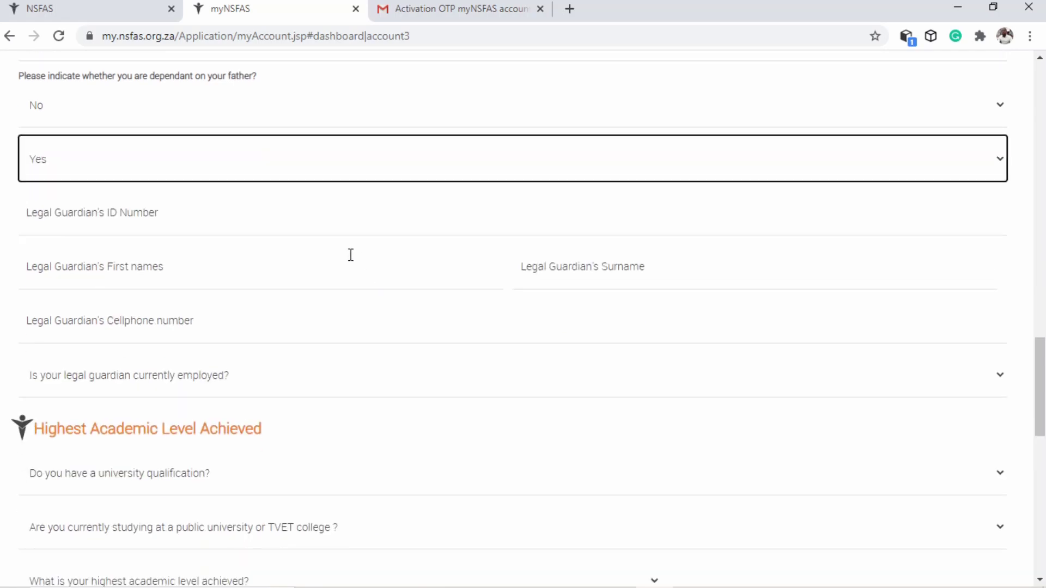
Enter the legal guardian's ID number, first names and surname
{"action": "left_click", "coordinate": [362, 227]}
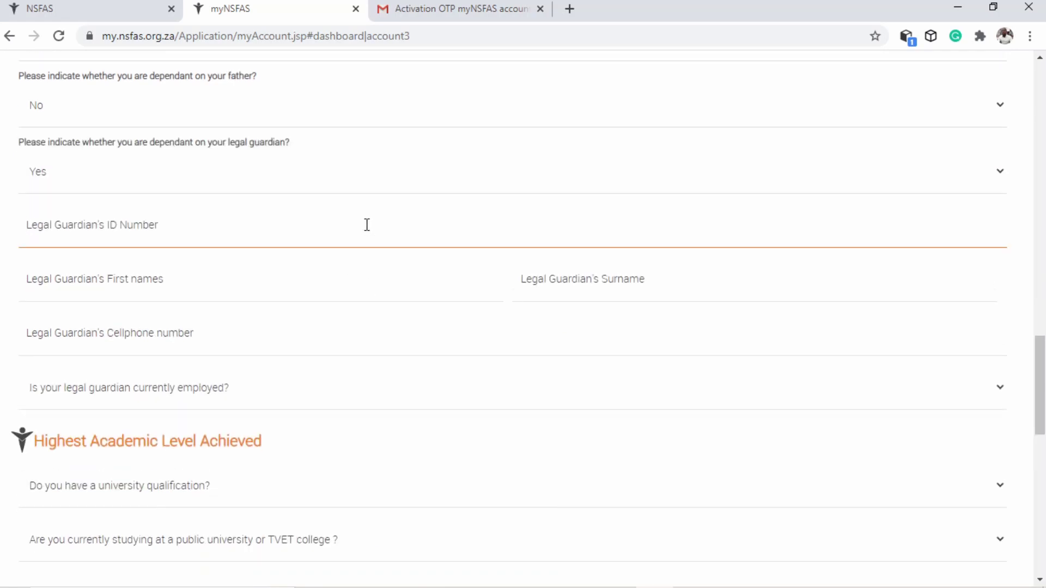
{"action": "type", "text": "380"}
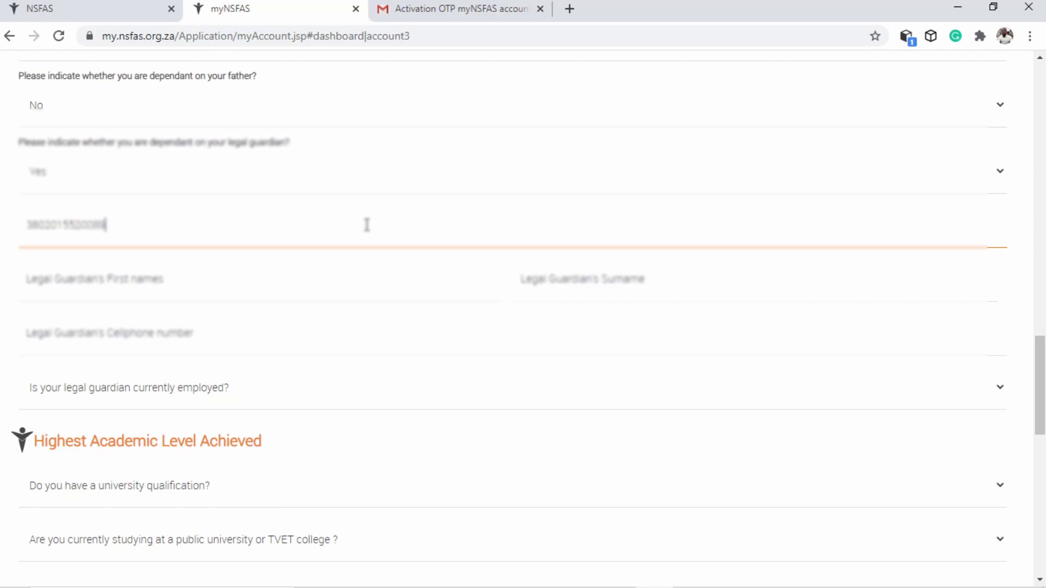
{"action": "left_click", "coordinate": [212, 299]}
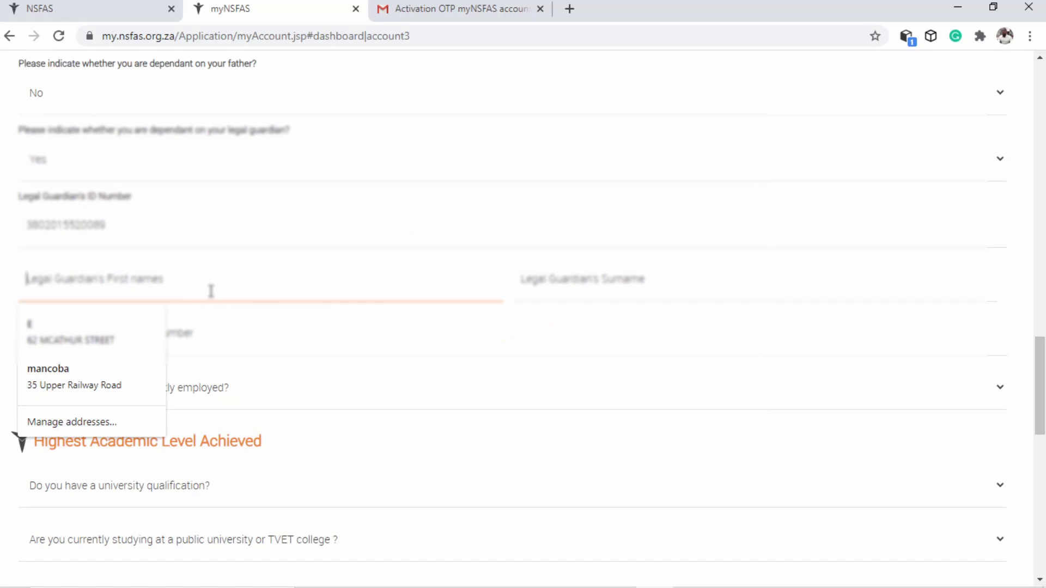
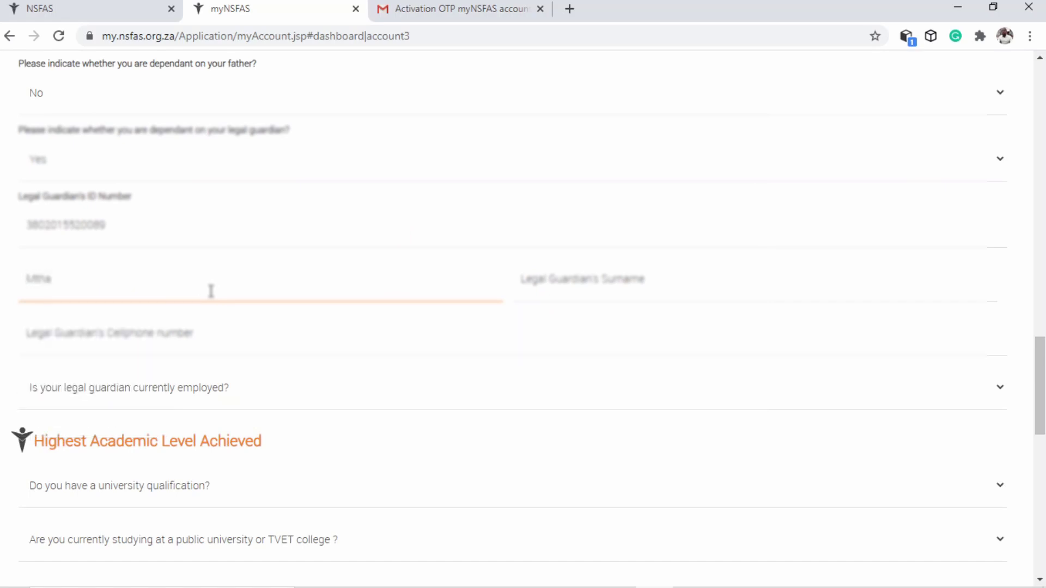
{"action": "key", "text": "Tab"}
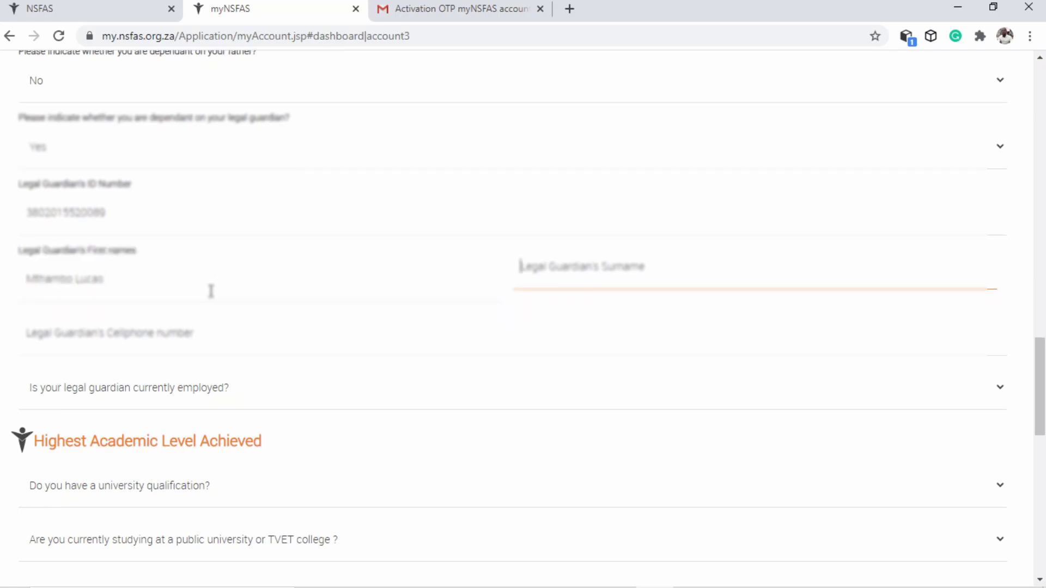
{"action": "type", "text": "Magagula"}
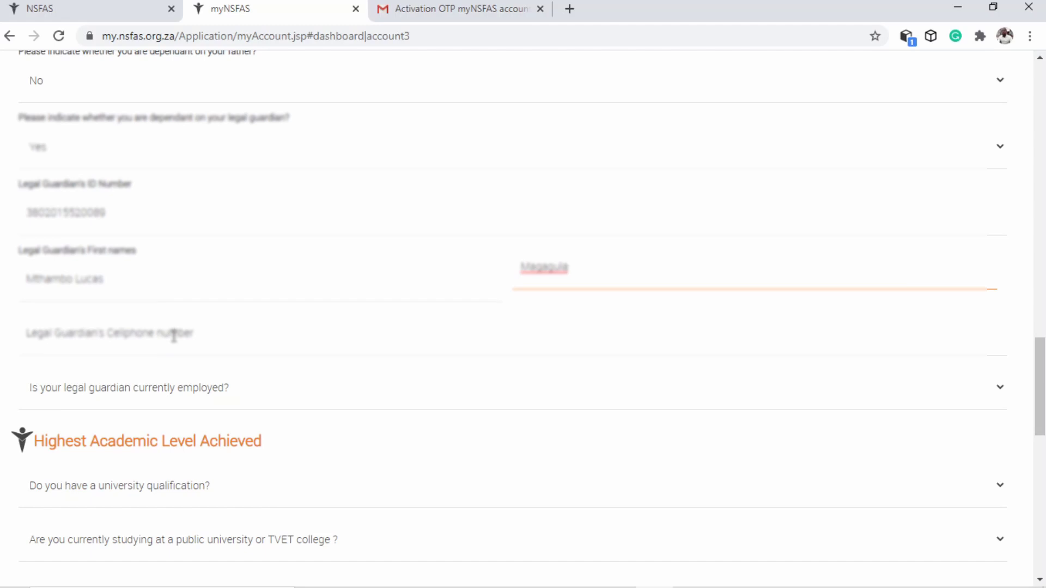
Enter the guardian's cellphone number and answer No to guardian currently employed
{"action": "left_click", "coordinate": [209, 335]}
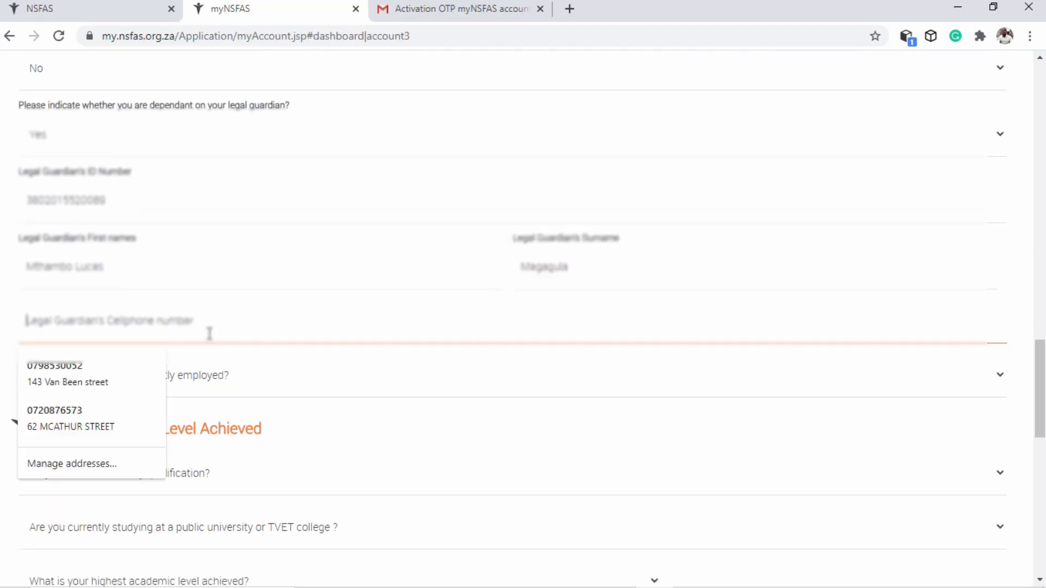
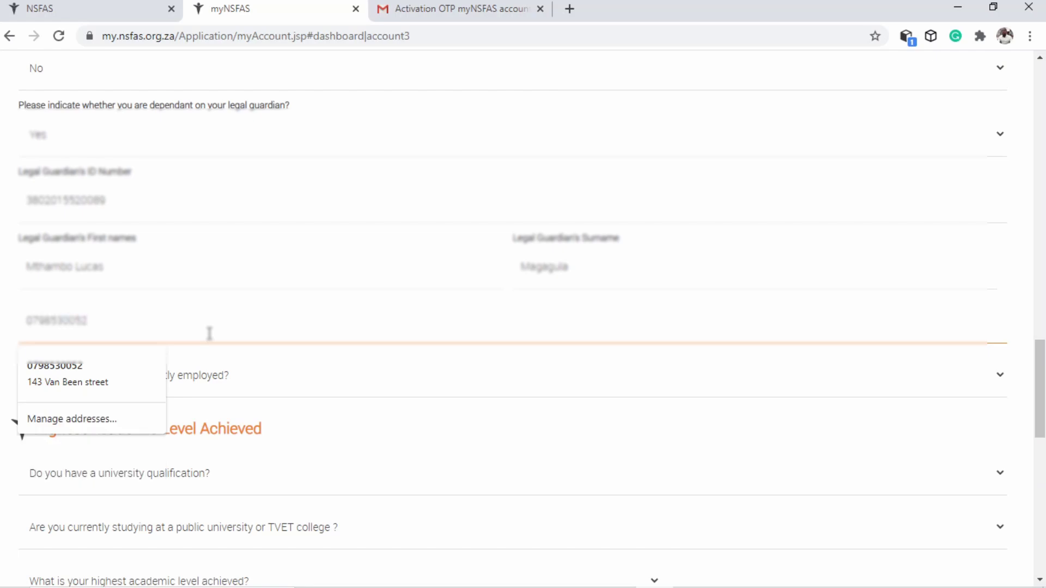
{"action": "key", "text": "Tab"}
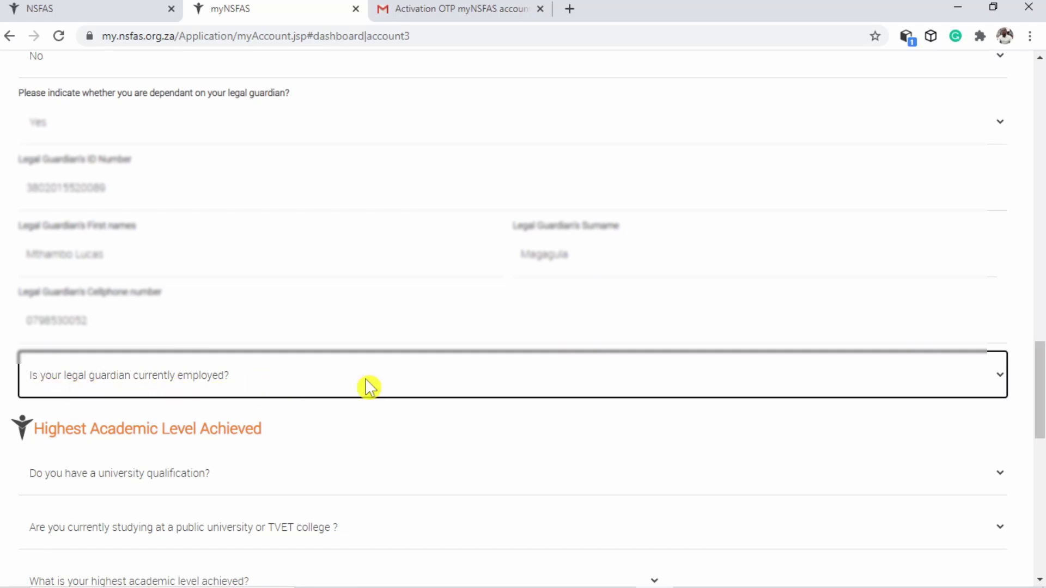
{"action": "left_click", "coordinate": [423, 382]}
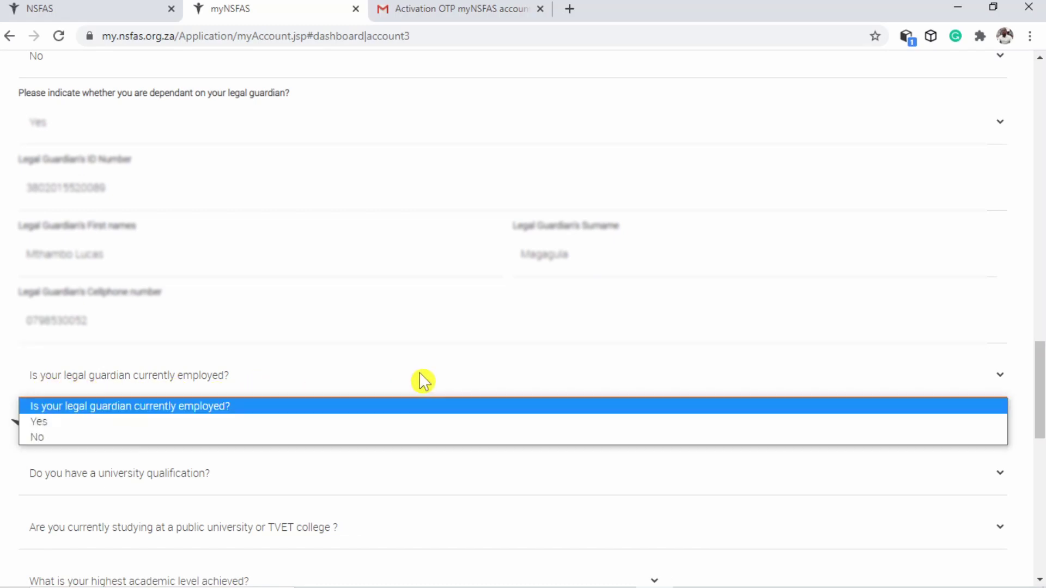
{"action": "left_click", "coordinate": [141, 444]}
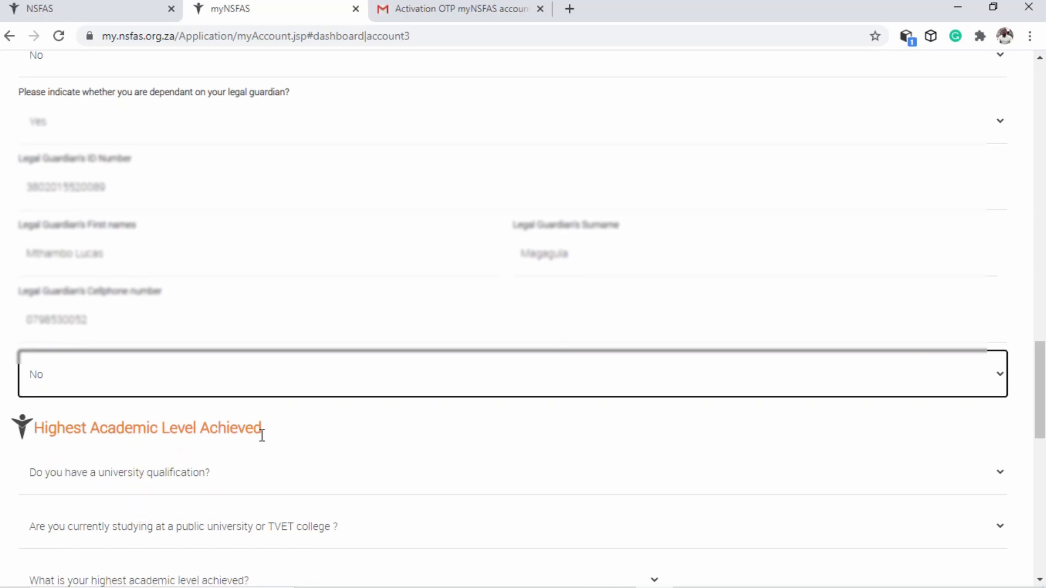
{"action": "scroll", "coordinate": [256, 431], "scroll_direction": "down", "scroll_amount": 4}
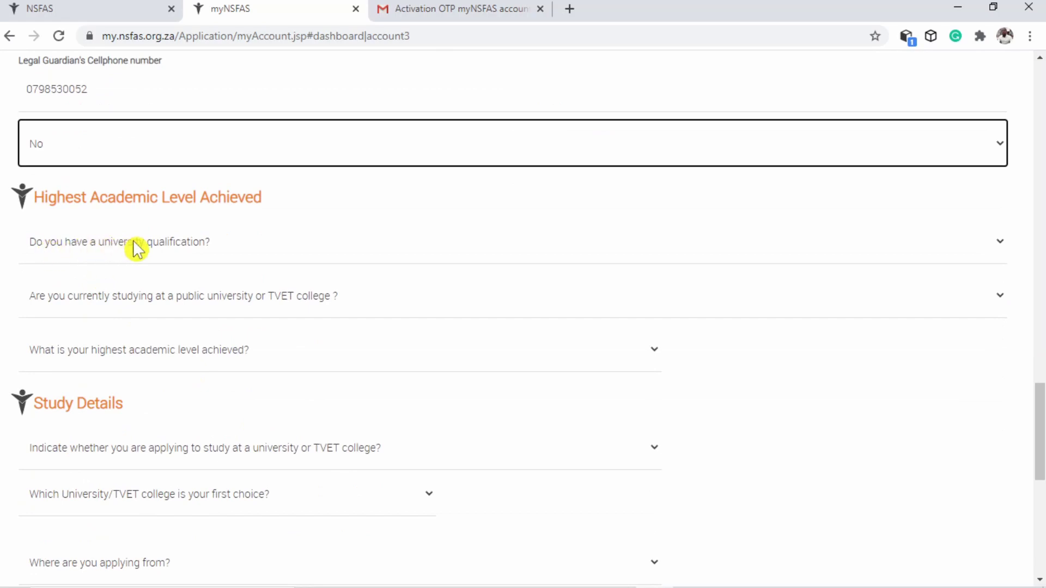
Answer No to university qualification and currently studying; set last school's province to Mpumalanga
{"action": "left_click", "coordinate": [267, 248]}
{"action": "left_click", "coordinate": [75, 317]}
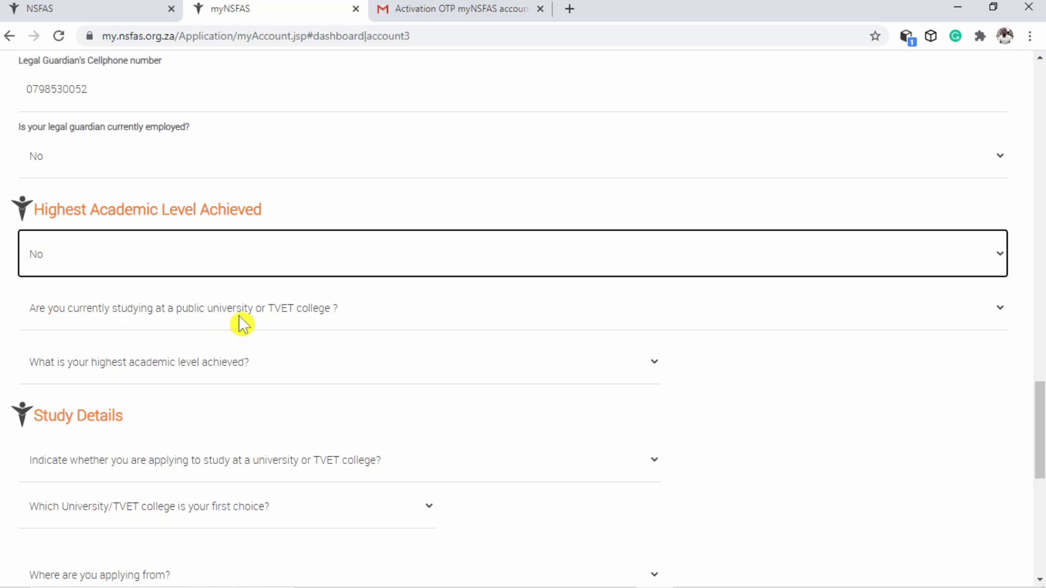
{"action": "left_click", "coordinate": [379, 321]}
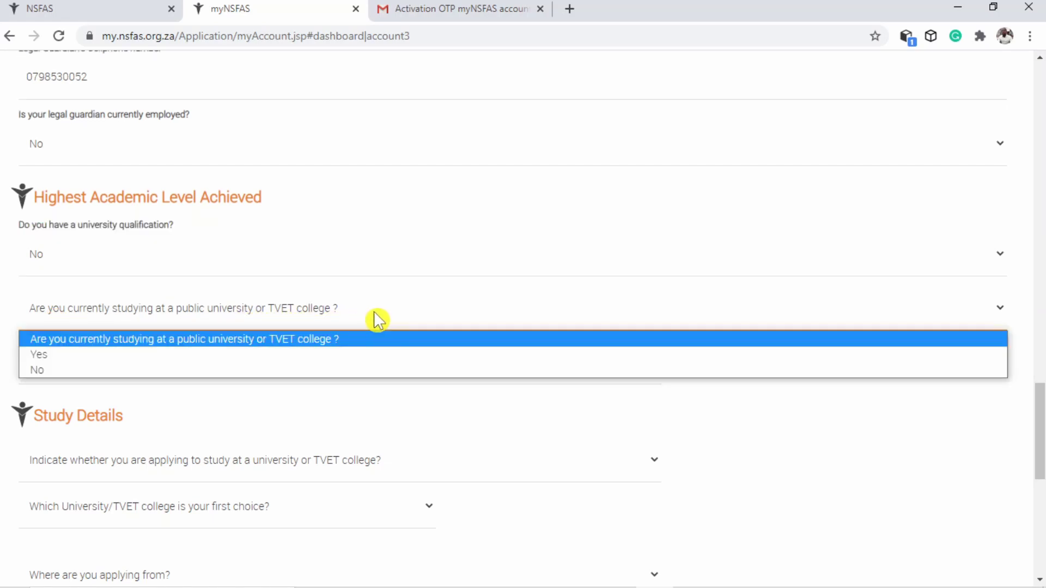
{"action": "left_click", "coordinate": [76, 370]}
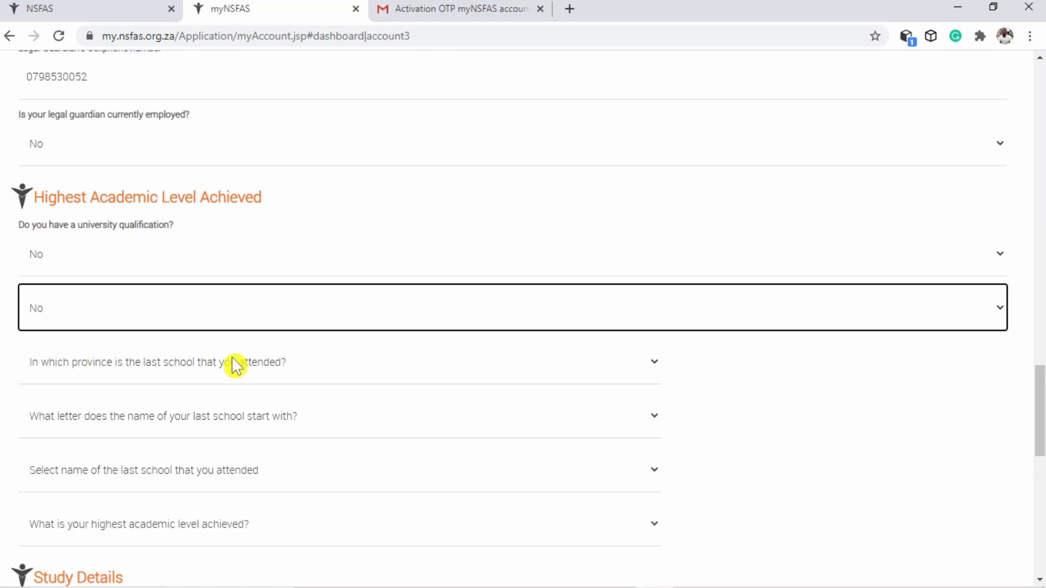
{"action": "left_click", "coordinate": [423, 381]}
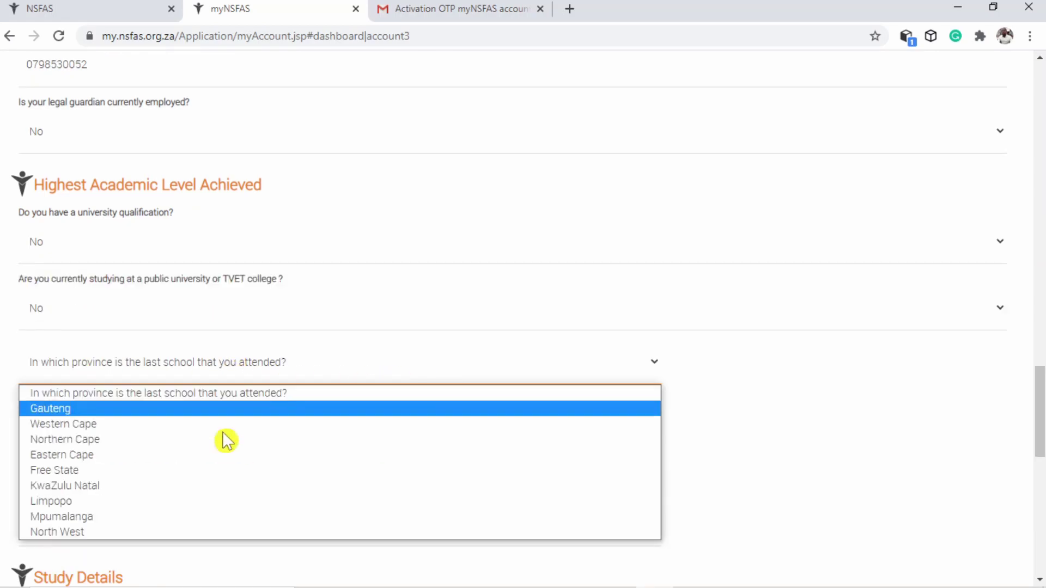
{"action": "left_click", "coordinate": [93, 517]}
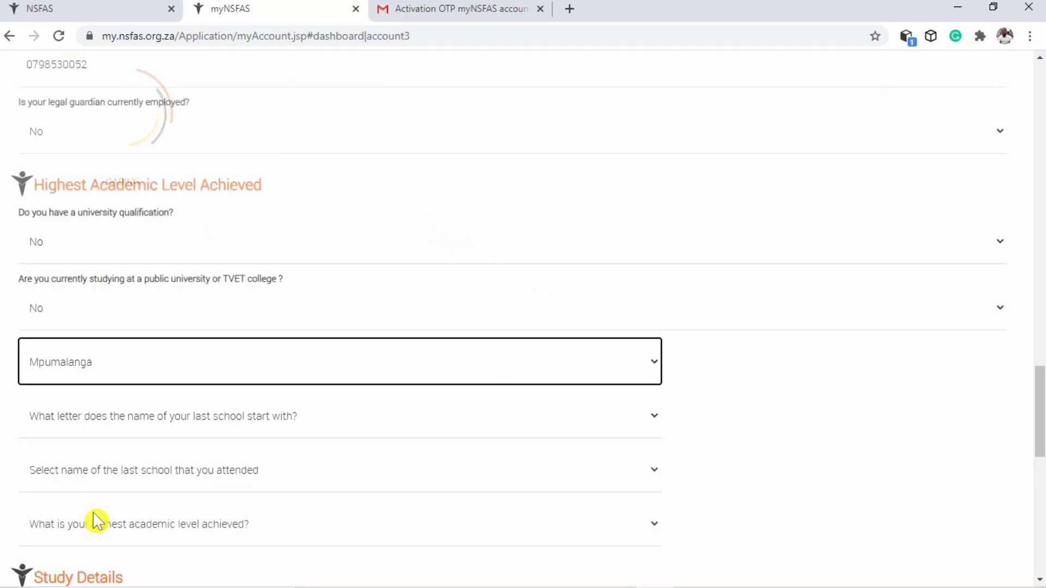
Choose LOUIEVILLE COMBINED SCHOOL under letter L and set highest level to Grade 11
{"action": "scroll", "coordinate": [421, 427], "scroll_direction": "down", "scroll_amount": 4}
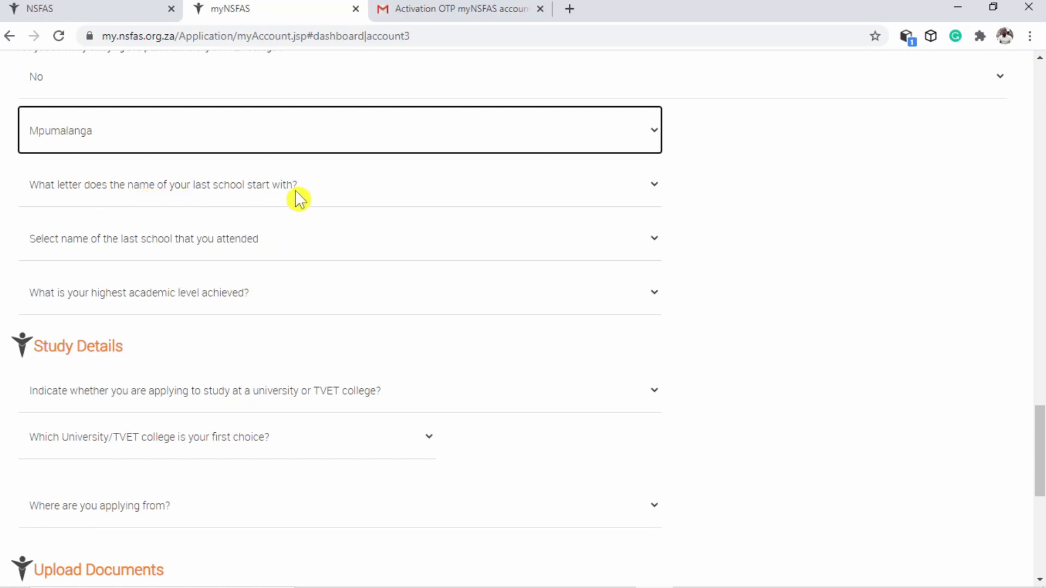
{"action": "left_click", "coordinate": [321, 188]}
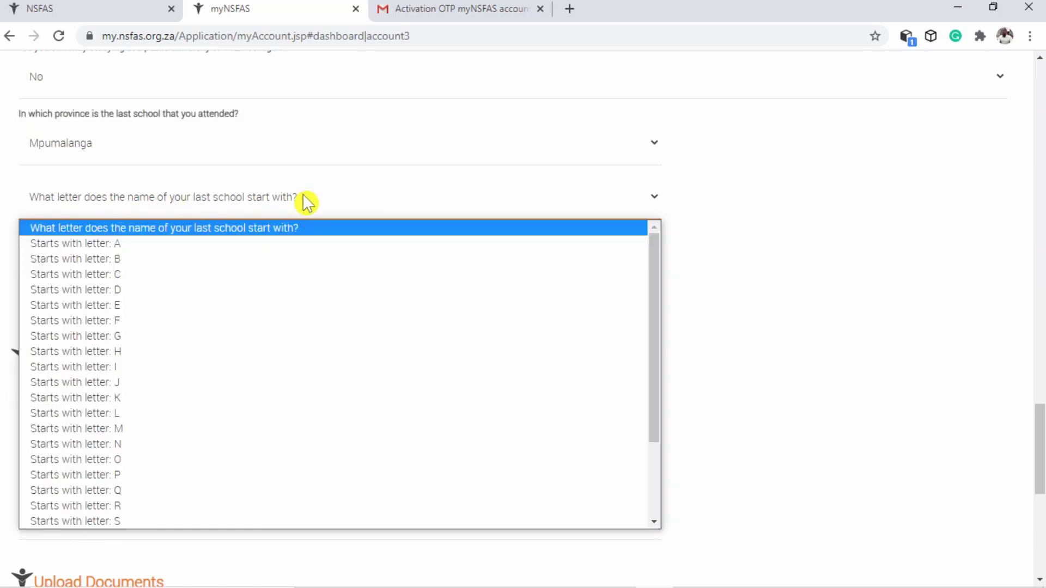
{"action": "left_click", "coordinate": [123, 417]}
{"action": "scroll", "coordinate": [338, 357], "scroll_direction": "down", "scroll_amount": 1}
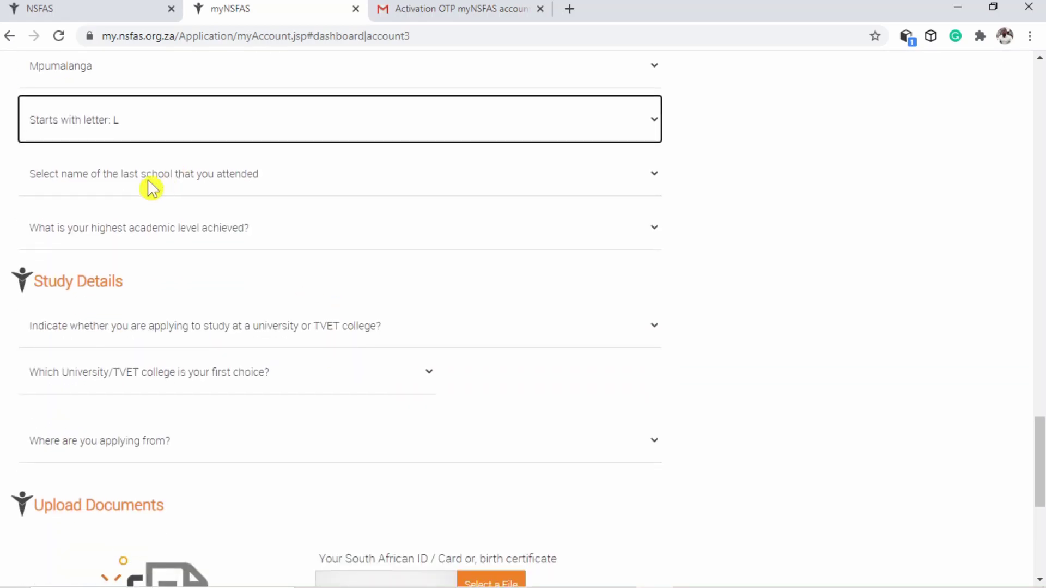
{"action": "left_click", "coordinate": [406, 179]}
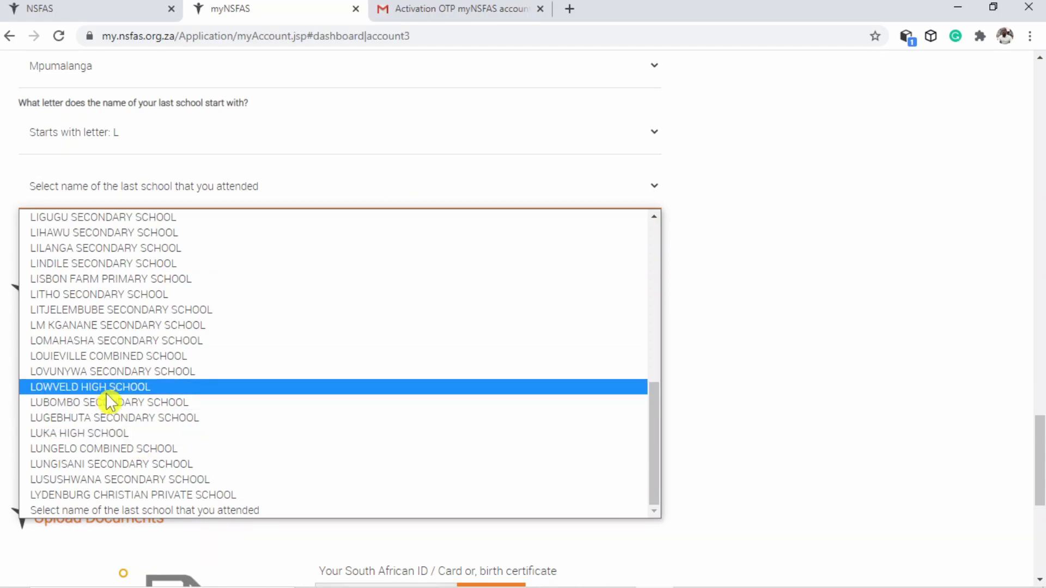
{"action": "left_click", "coordinate": [101, 356]}
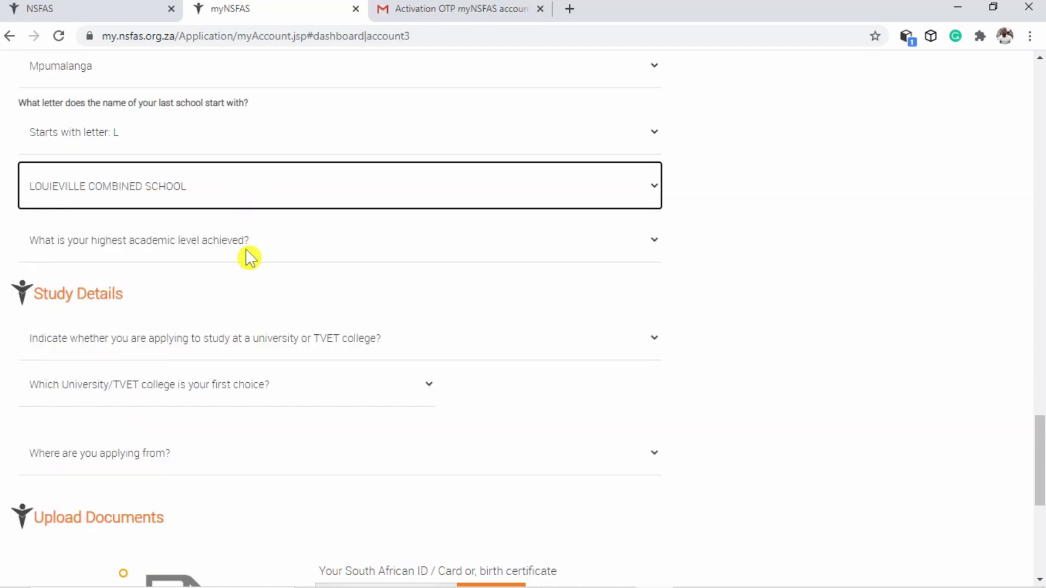
{"action": "left_click", "coordinate": [287, 246]}
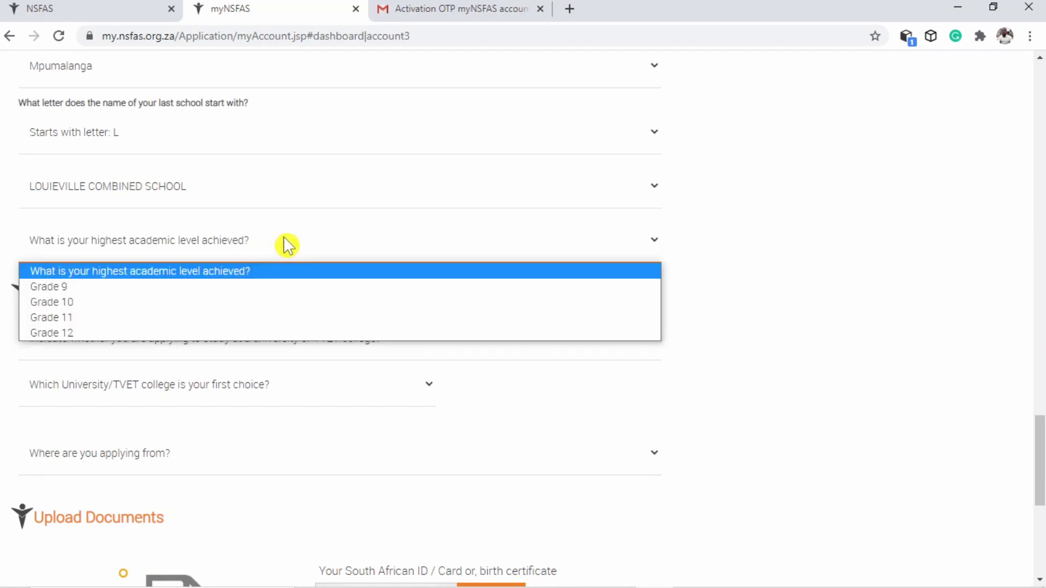
{"action": "left_click", "coordinate": [94, 324]}
{"action": "scroll", "coordinate": [383, 289], "scroll_direction": "down", "scroll_amount": 3}
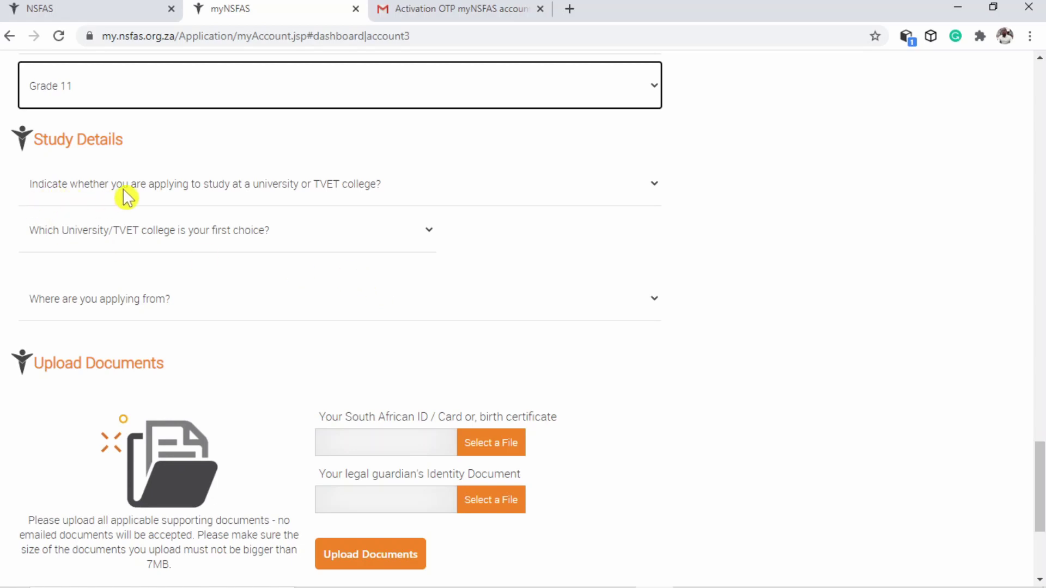
Choose University, TSHWANE UNIVERSITY OF TECHNOLOGY as first choice, applying from High School / Secondary School
{"action": "left_click", "coordinate": [354, 200]}
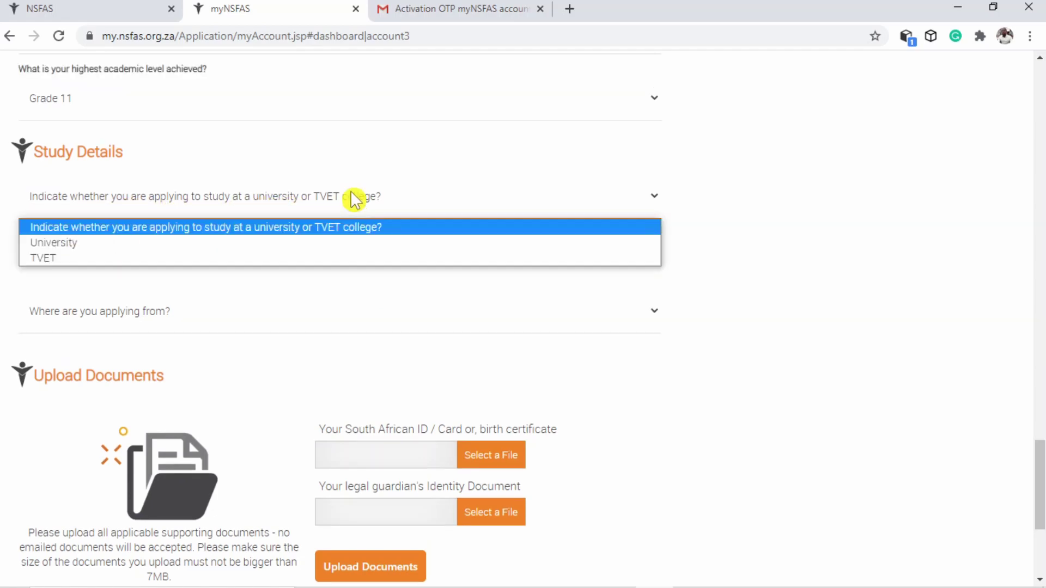
{"action": "left_click", "coordinate": [78, 242]}
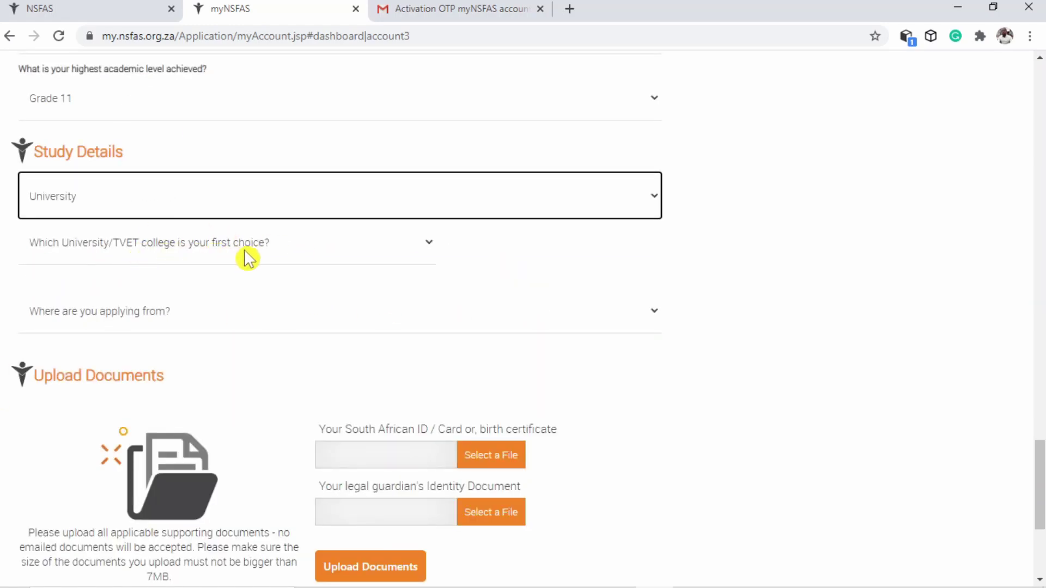
{"action": "left_click", "coordinate": [360, 252]}
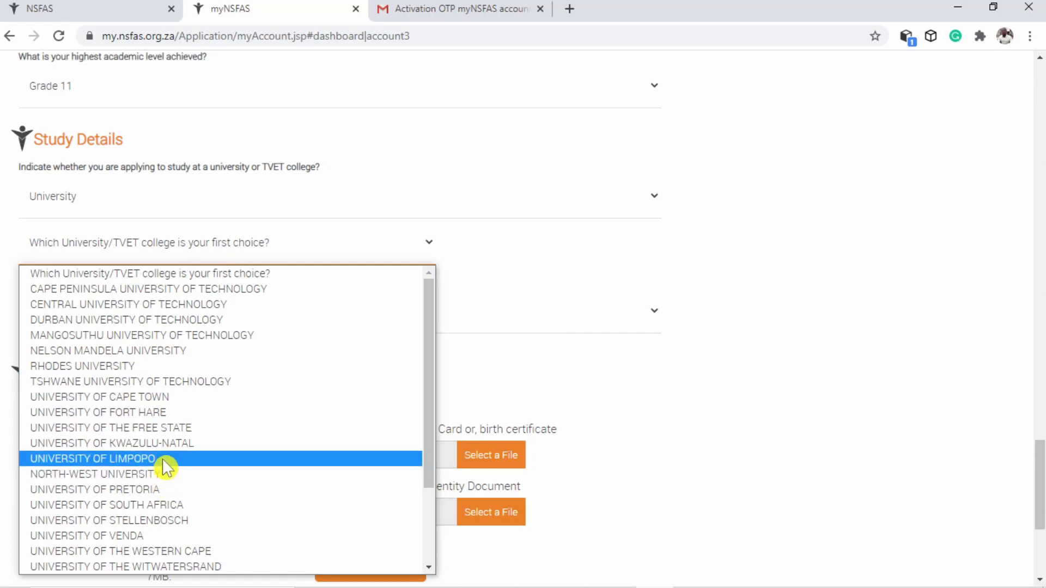
{"action": "scroll", "coordinate": [162, 458], "scroll_direction": "down", "scroll_amount": 2}
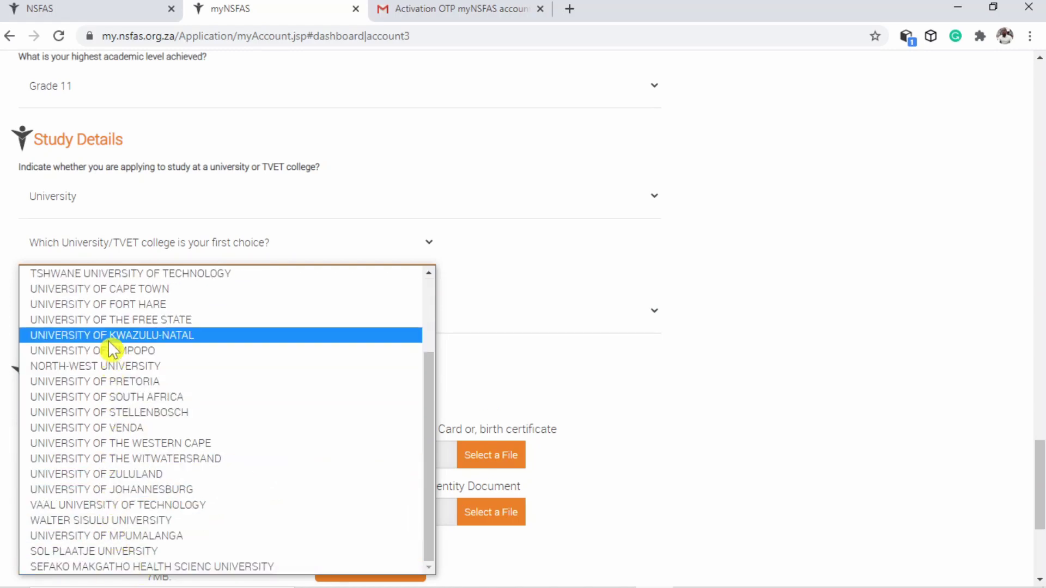
{"action": "scroll", "coordinate": [121, 273], "scroll_direction": "up", "scroll_amount": 1}
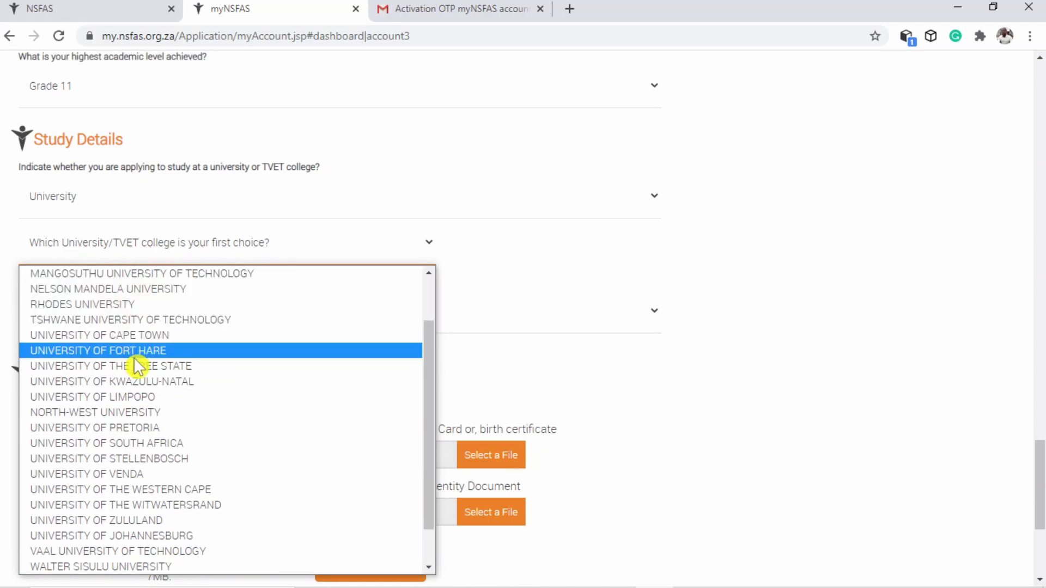
{"action": "left_click", "coordinate": [134, 322]}
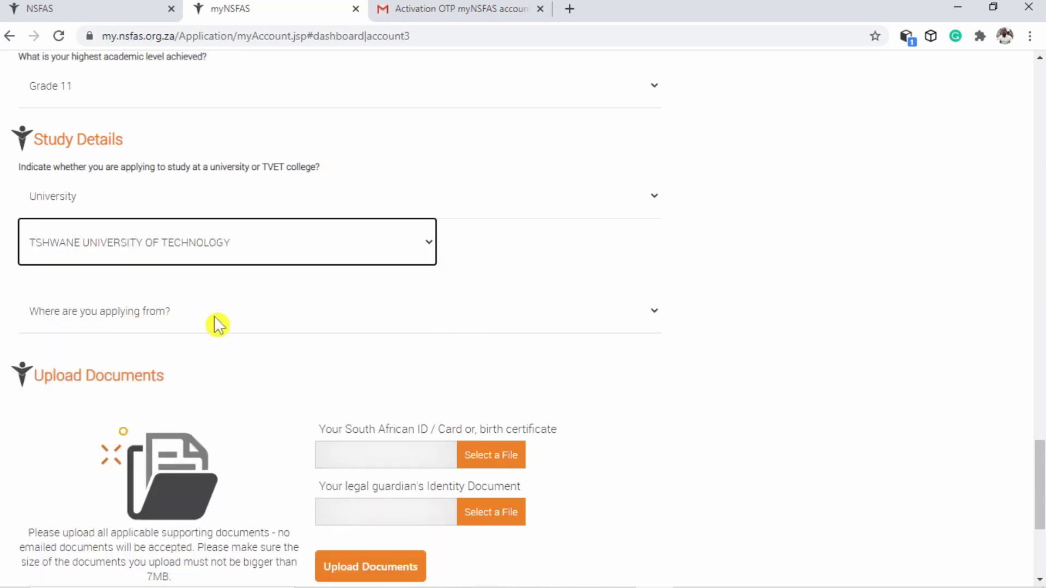
{"action": "left_click", "coordinate": [305, 324]}
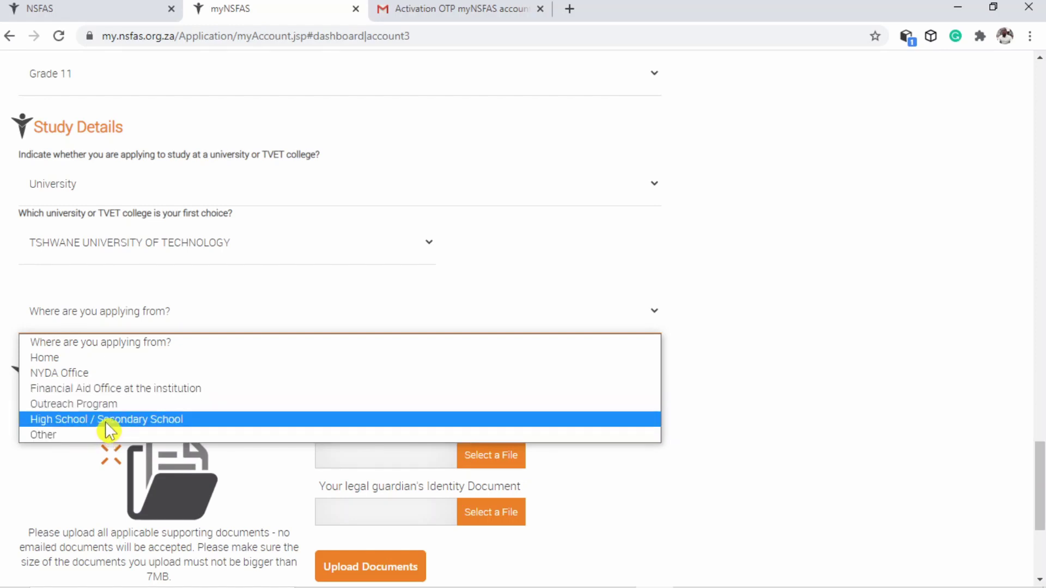
{"action": "left_click", "coordinate": [130, 421]}
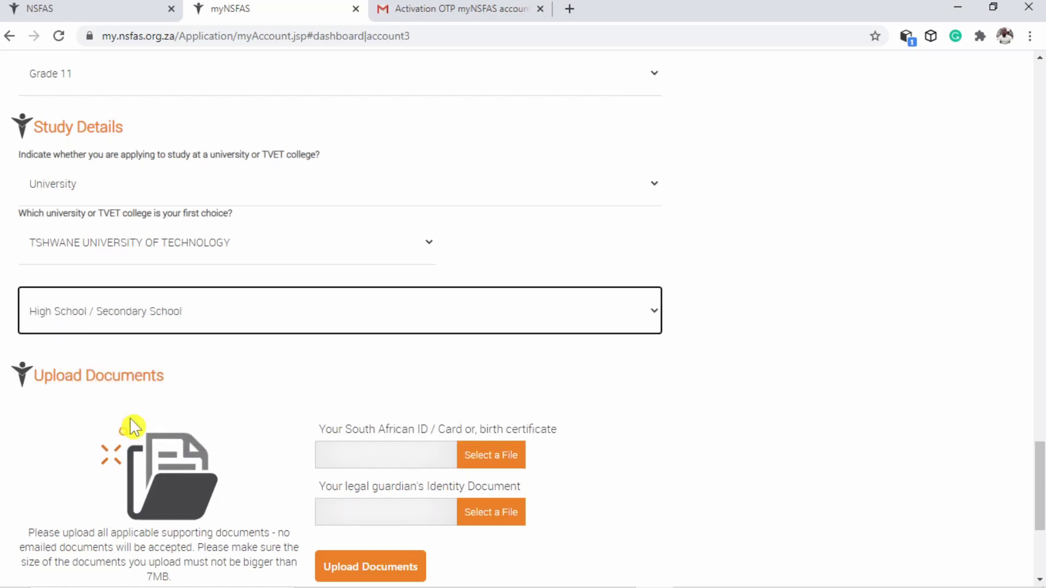
Attach the applicant's ID PDF and the guardian's ID PDF to their file fields
{"action": "scroll", "coordinate": [346, 399], "scroll_direction": "down", "scroll_amount": 3}
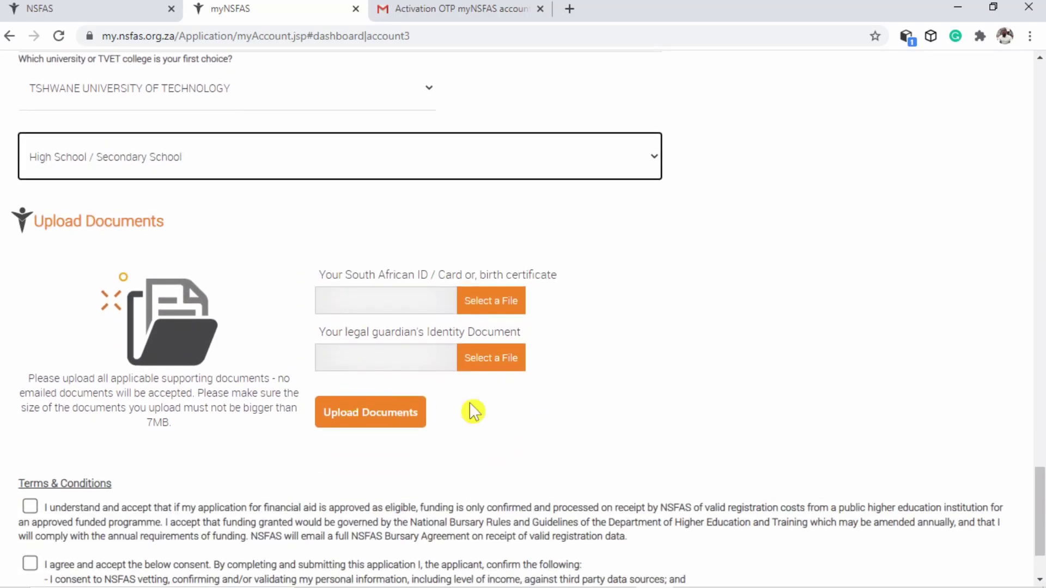
{"action": "scroll", "coordinate": [620, 357], "scroll_direction": "down", "scroll_amount": 2}
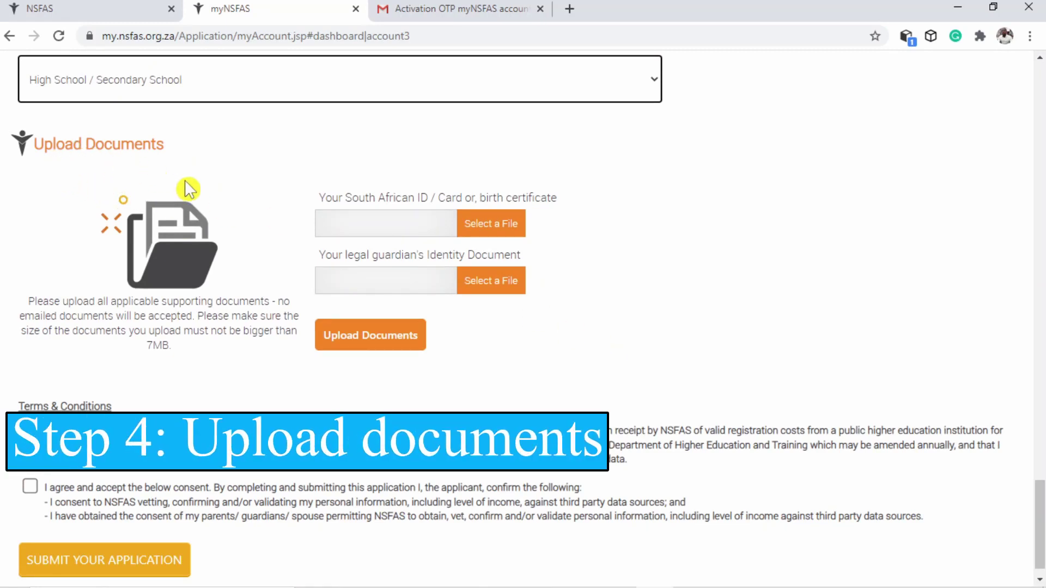
{"action": "left_click", "coordinate": [491, 229]}
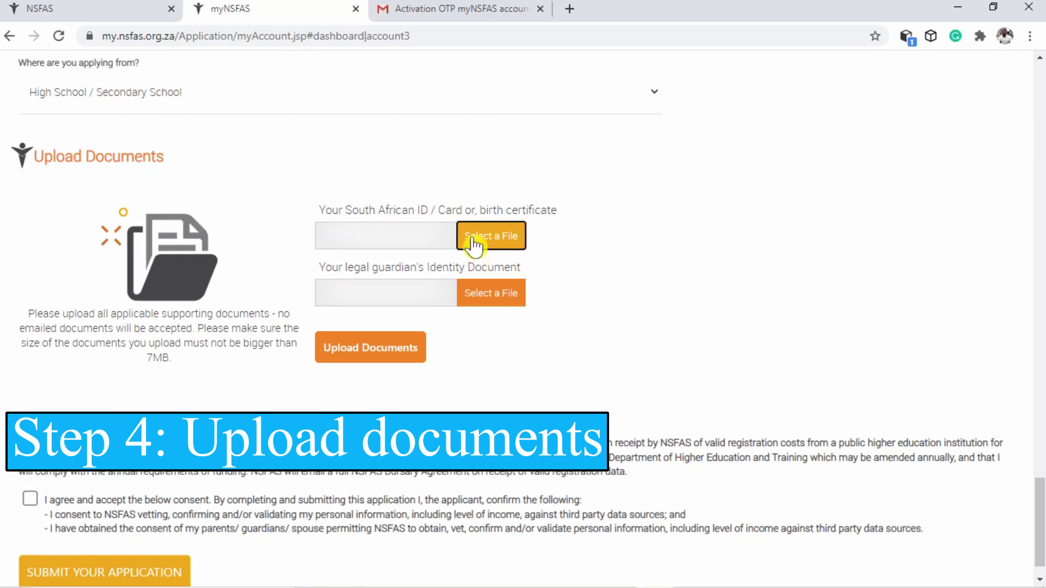
{"action": "left_click", "coordinate": [486, 237]}
{"action": "left_click", "coordinate": [173, 235]}
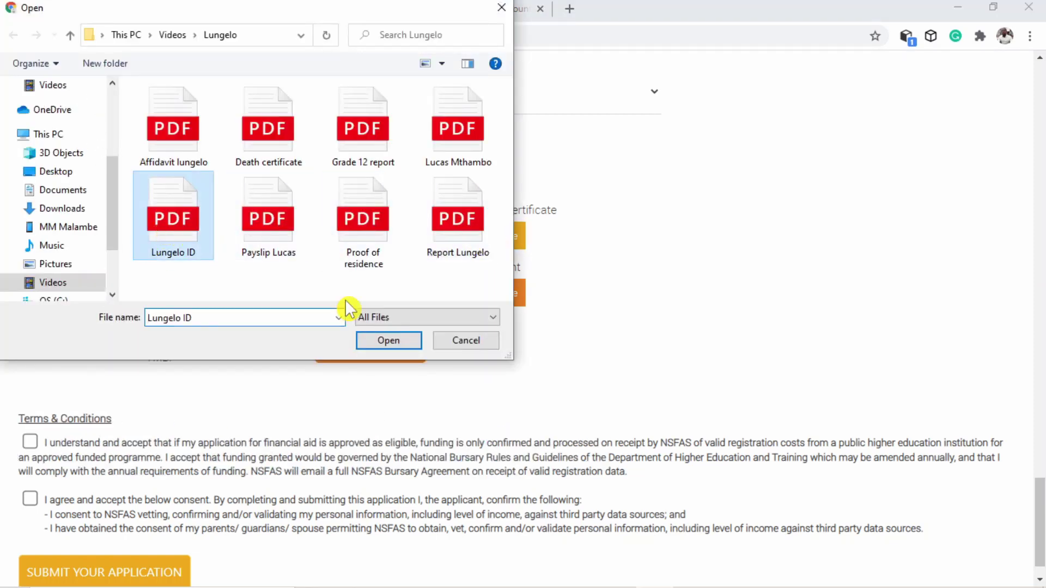
{"action": "left_click", "coordinate": [389, 341]}
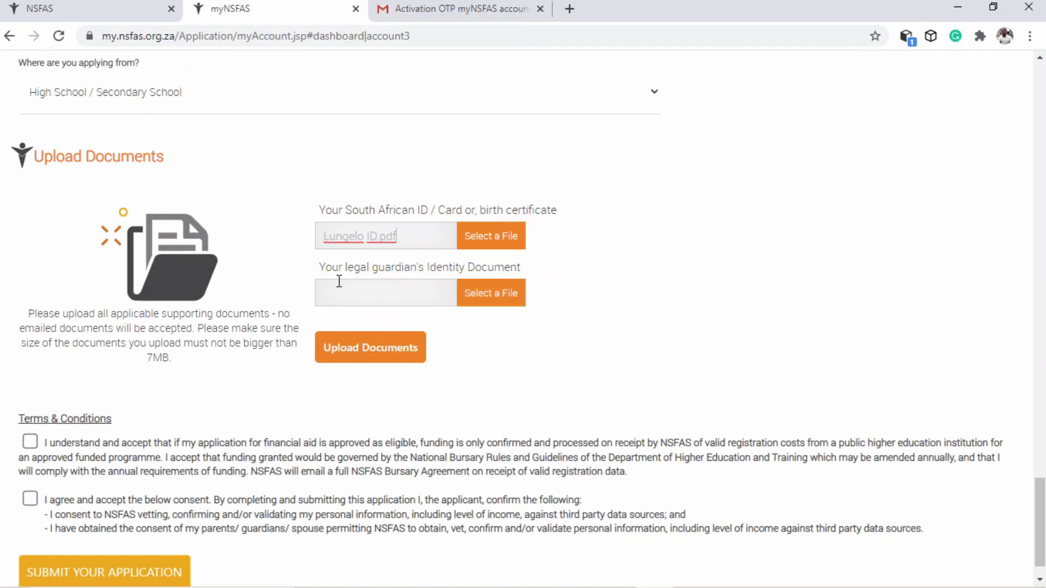
{"action": "left_click", "coordinate": [498, 297]}
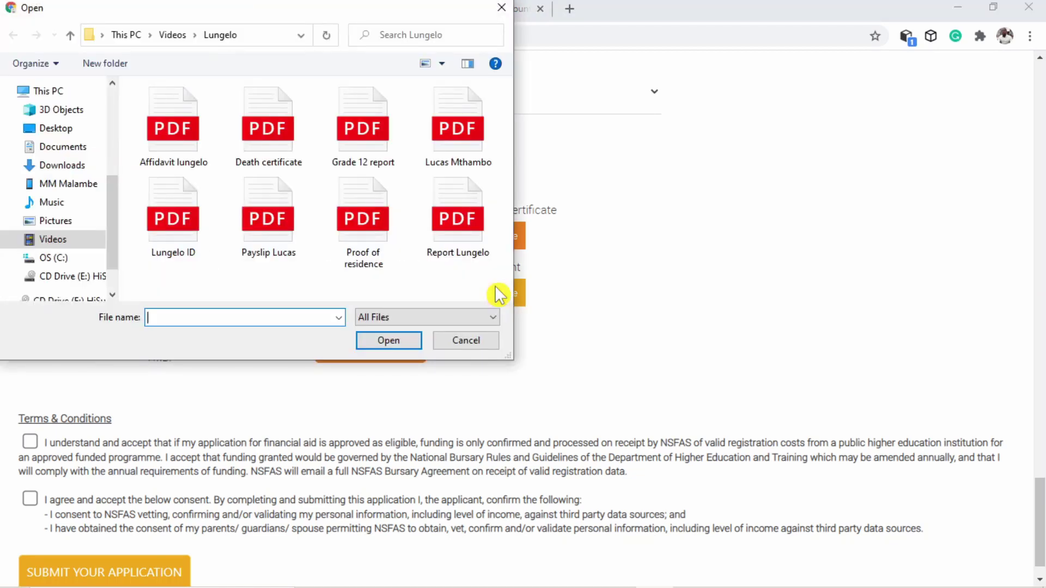
{"action": "left_click", "coordinate": [461, 131]}
{"action": "left_click", "coordinate": [393, 342]}
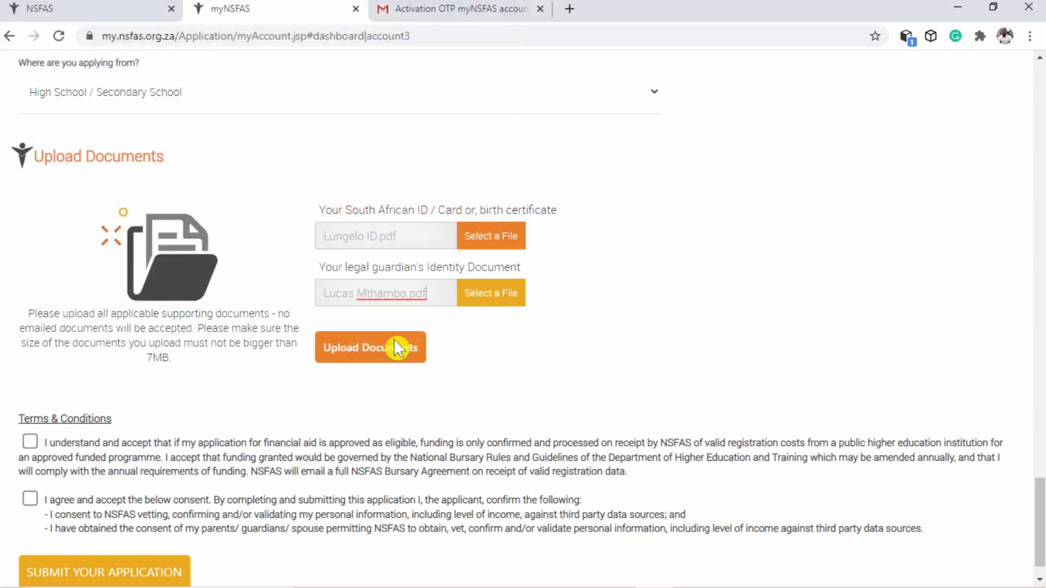
Accept the terms and consent statements and upload the supporting documents
{"action": "scroll", "coordinate": [266, 379], "scroll_direction": "down", "scroll_amount": 1}
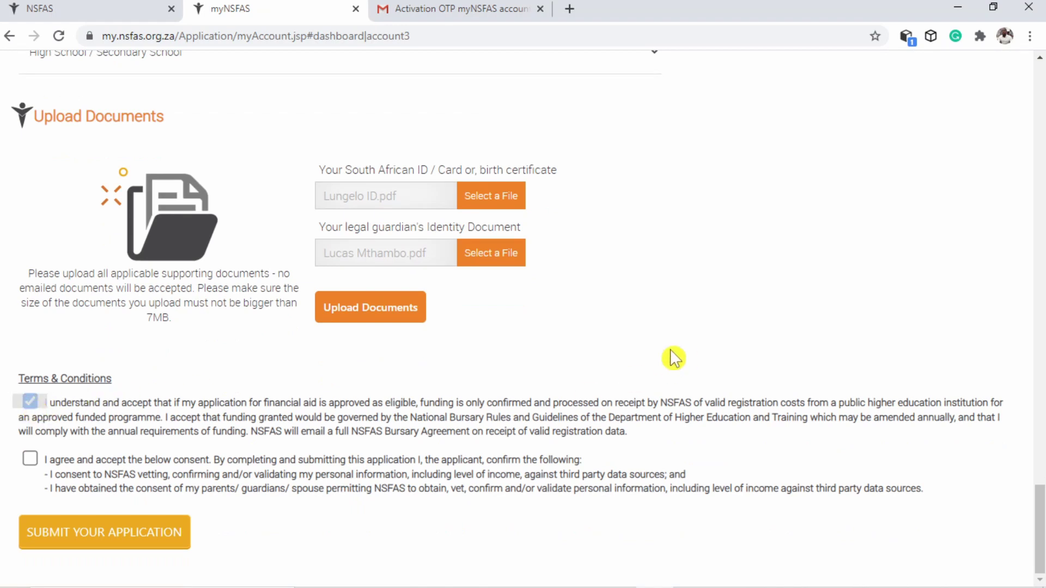
{"action": "left_click", "coordinate": [31, 461]}
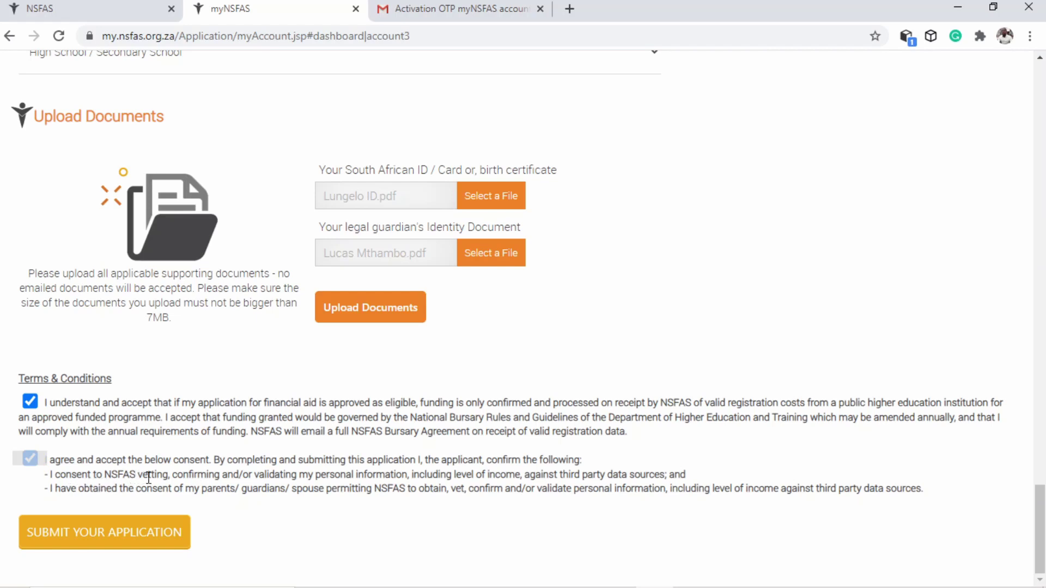
{"action": "left_click", "coordinate": [368, 306]}
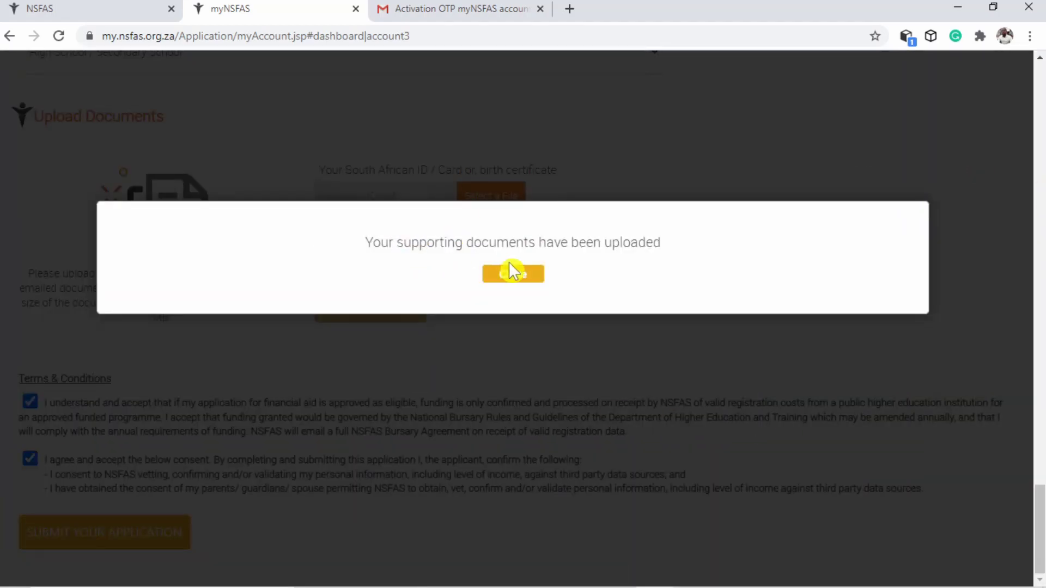
Close the upload confirmation, attempt submission, and scroll through the form reviewing the entered details
{"action": "left_click", "coordinate": [515, 274]}
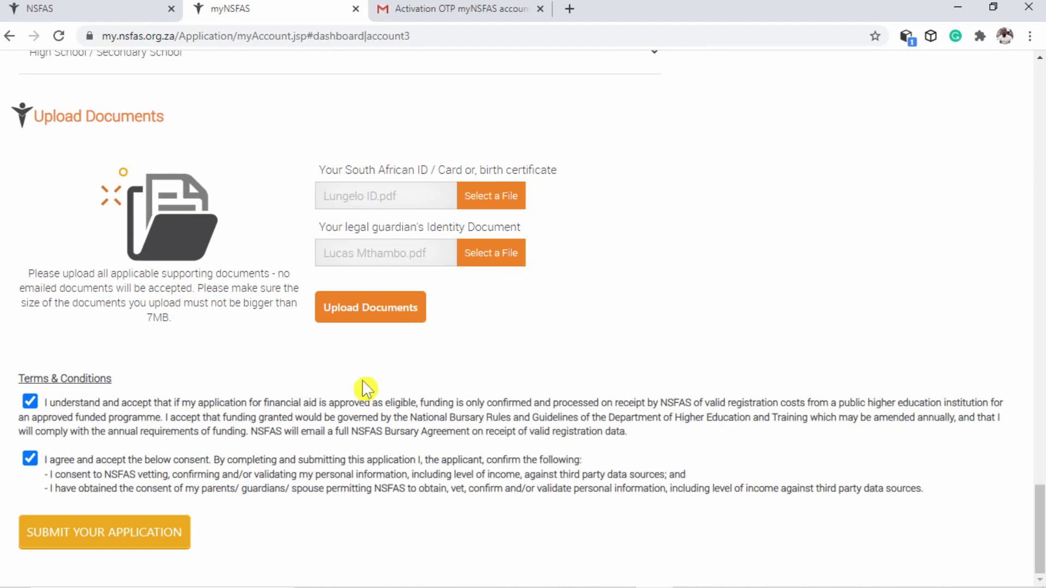
{"action": "left_click", "coordinate": [109, 537]}
{"action": "scroll", "coordinate": [369, 404], "scroll_direction": "up", "scroll_amount": 15}
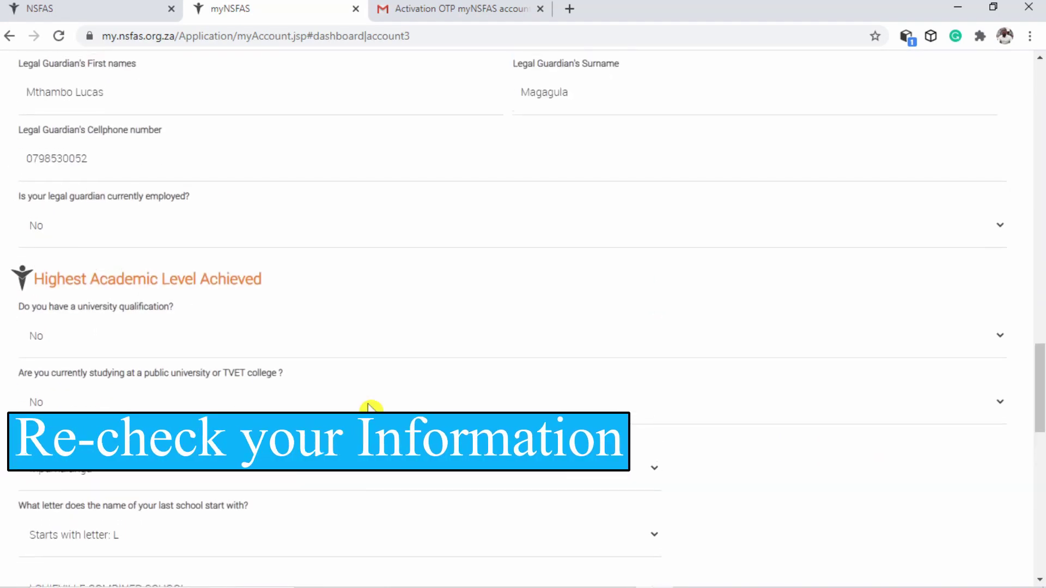
{"action": "scroll", "coordinate": [370, 406], "scroll_direction": "up", "scroll_amount": 8}
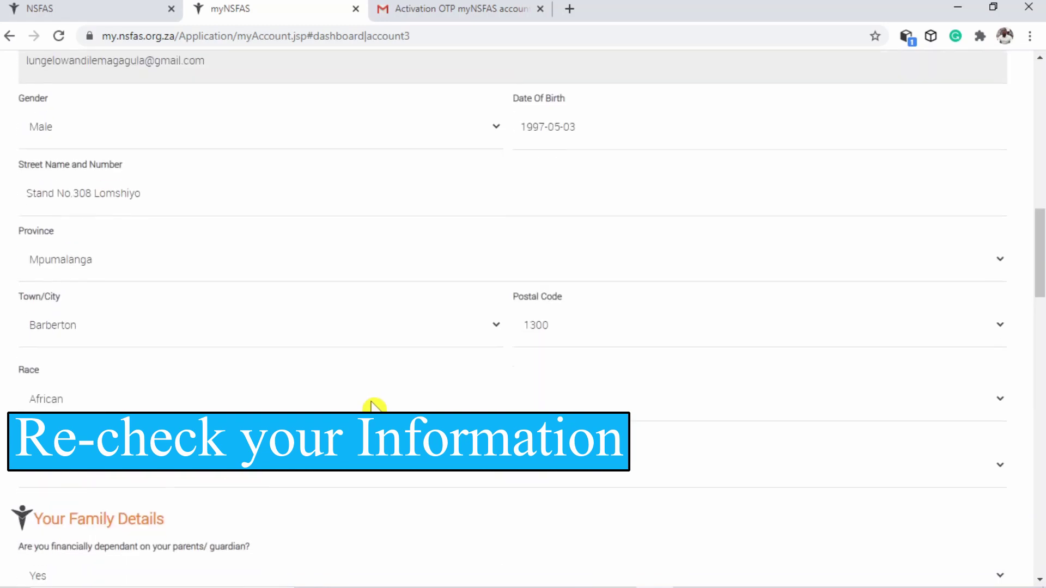
{"action": "scroll", "coordinate": [370, 406], "scroll_direction": "down", "scroll_amount": 4}
{"action": "scroll", "coordinate": [375, 410], "scroll_direction": "up", "scroll_amount": 6}
{"action": "scroll", "coordinate": [375, 410], "scroll_direction": "up", "scroll_amount": 6}
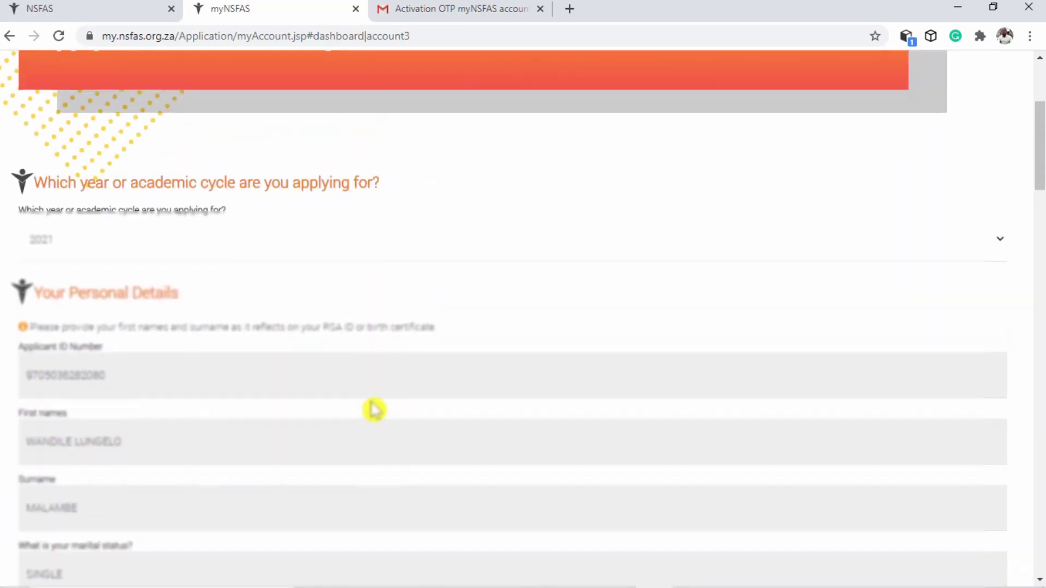
{"action": "scroll", "coordinate": [375, 410], "scroll_direction": "up", "scroll_amount": 4}
{"action": "scroll", "coordinate": [376, 408], "scroll_direction": "down", "scroll_amount": 12}
{"action": "scroll", "coordinate": [377, 408], "scroll_direction": "down", "scroll_amount": 15}
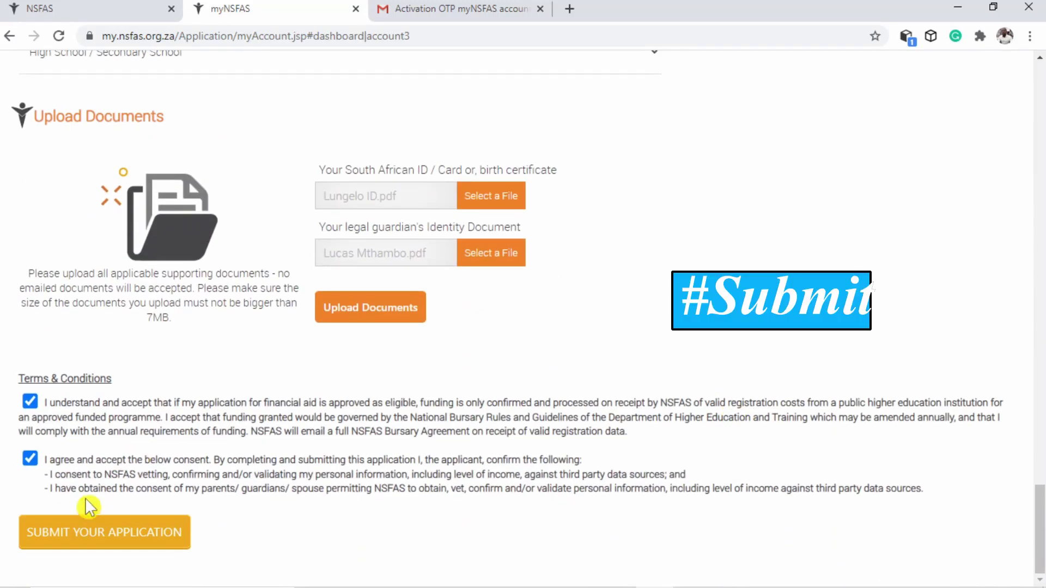
Submit the funding application and dismiss the confirmation showing the reference number
{"action": "left_click", "coordinate": [101, 536]}
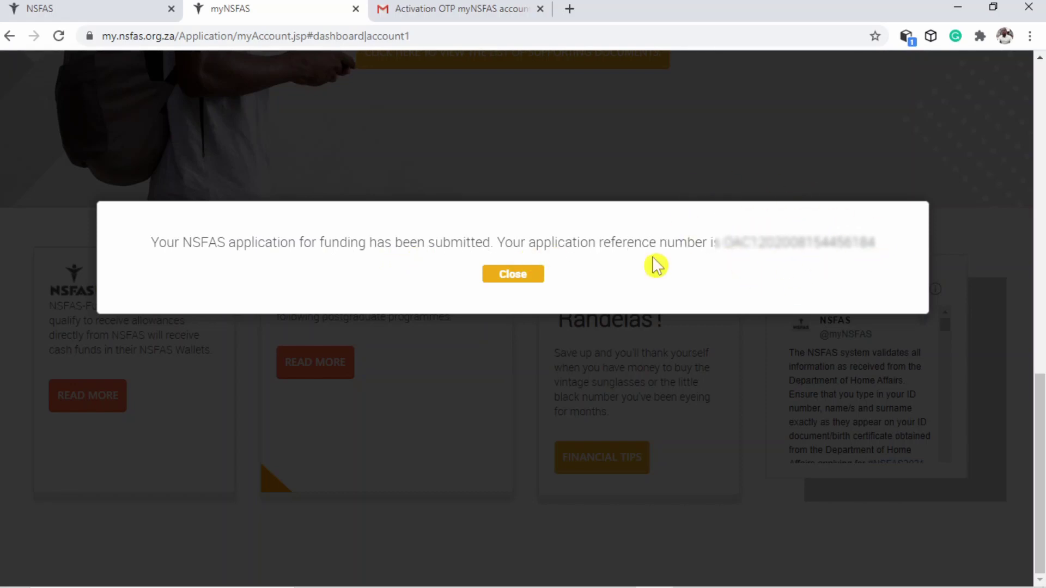
{"action": "left_click", "coordinate": [518, 279]}
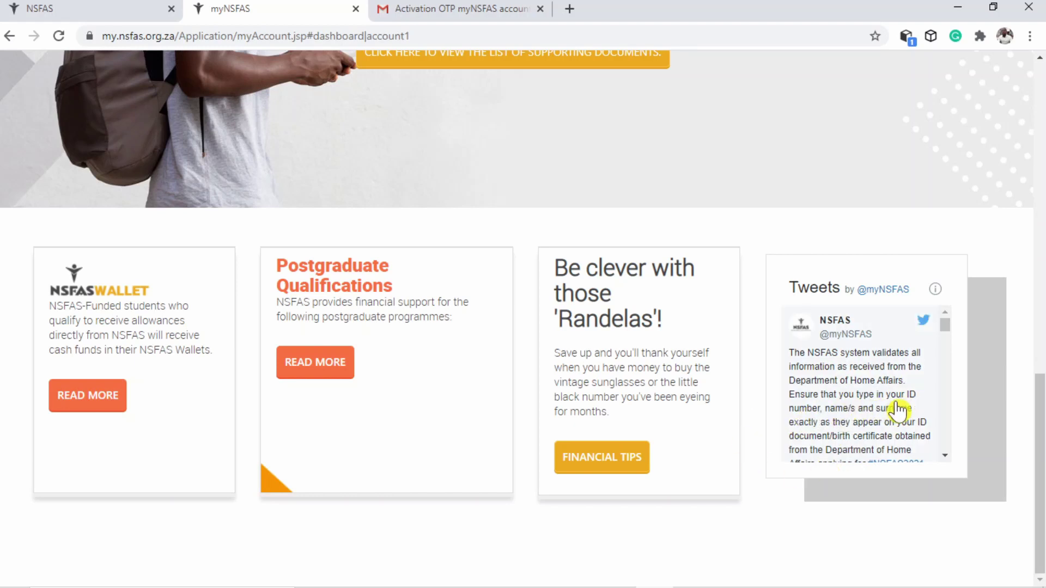
Open supportingdocs.pdf and read the required supporting documents for each applicant type
{"action": "scroll", "coordinate": [899, 410], "scroll_direction": "down", "scroll_amount": 2}
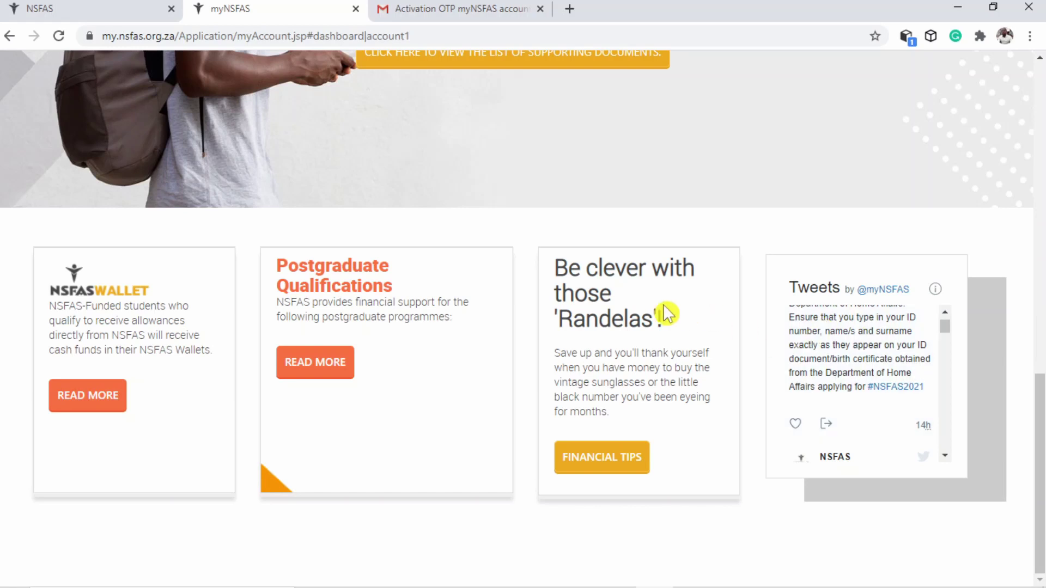
{"action": "scroll", "coordinate": [689, 261], "scroll_direction": "up", "scroll_amount": 4}
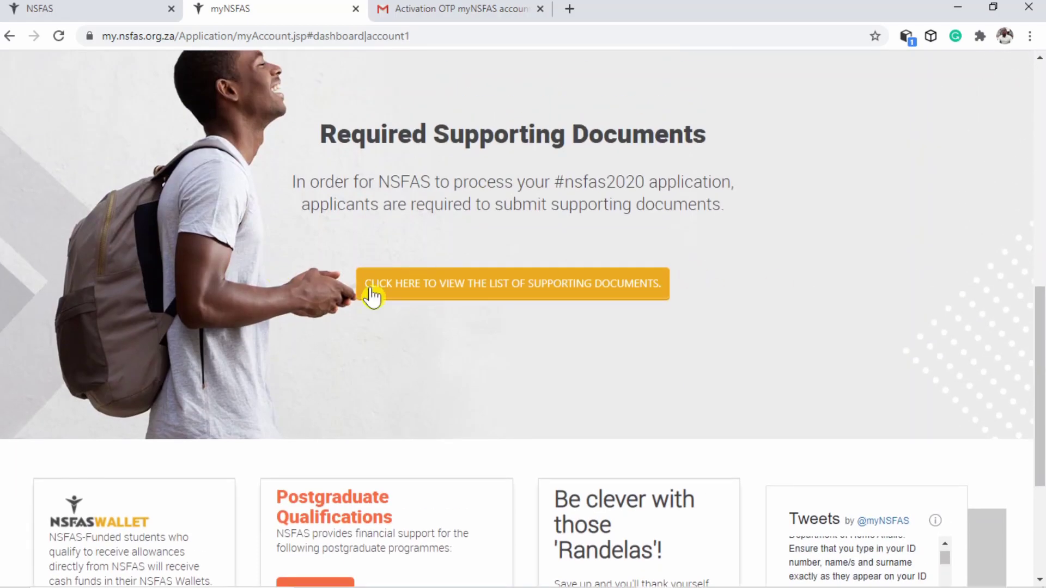
{"action": "left_click", "coordinate": [534, 289]}
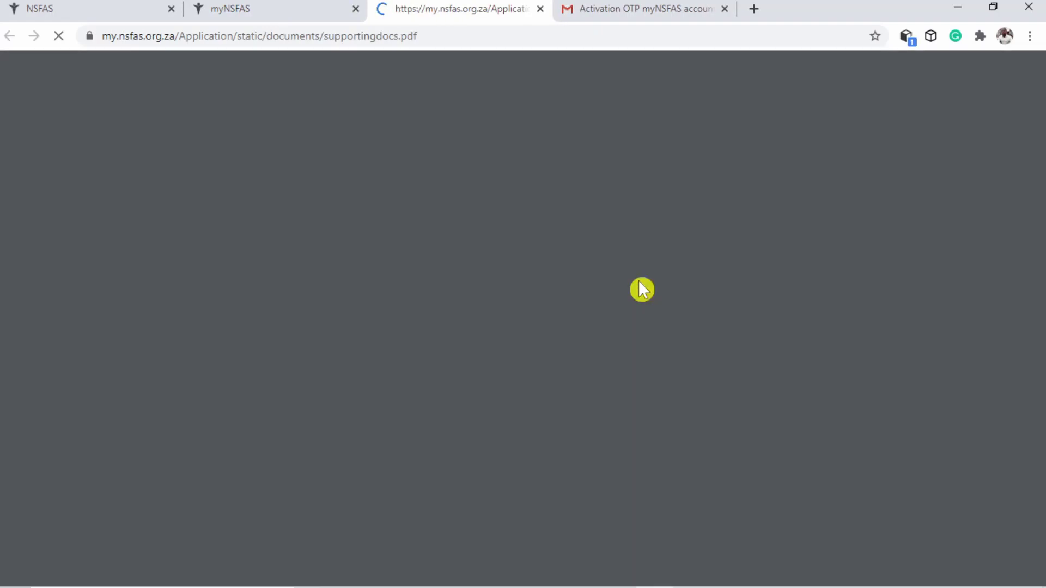
{"action": "scroll", "coordinate": [661, 332], "scroll_direction": "down", "scroll_amount": 7}
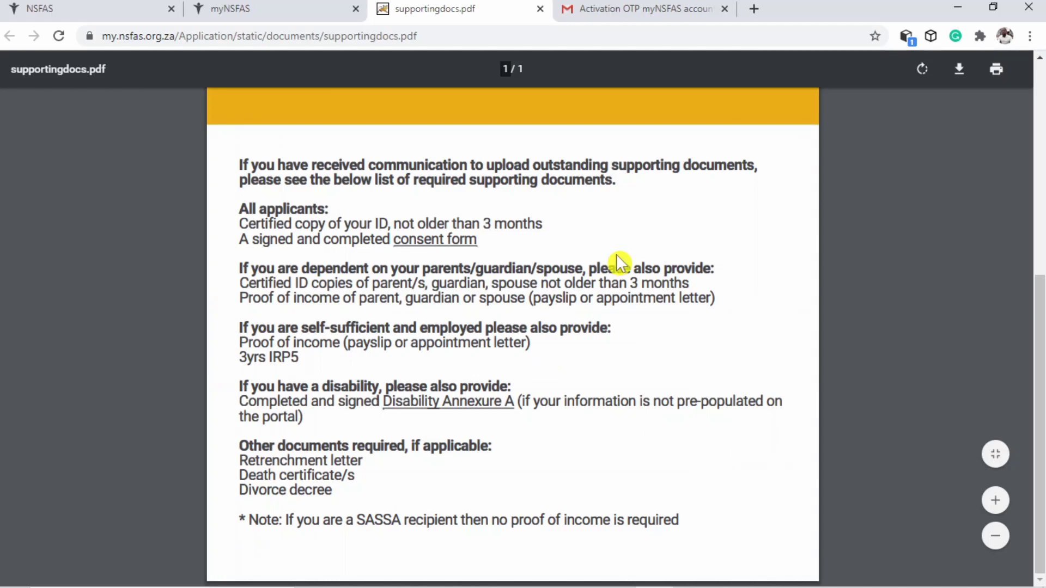
{"action": "scroll", "coordinate": [618, 261], "scroll_direction": "up", "scroll_amount": 7}
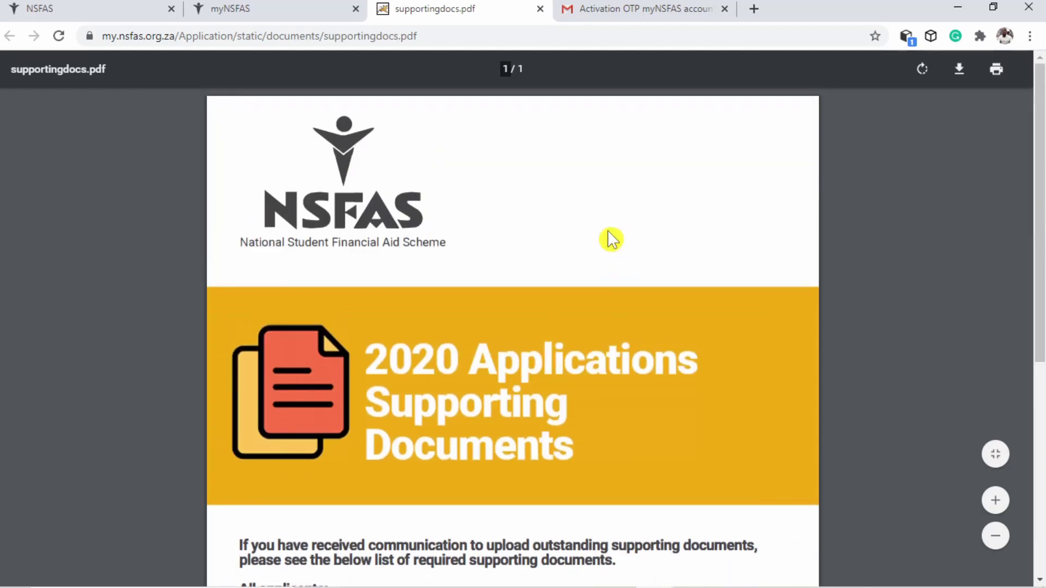
Close the PDF and check Track Application Progress shows the 2021 - Annual application as Submitted
{"action": "left_click", "coordinate": [540, 9]}
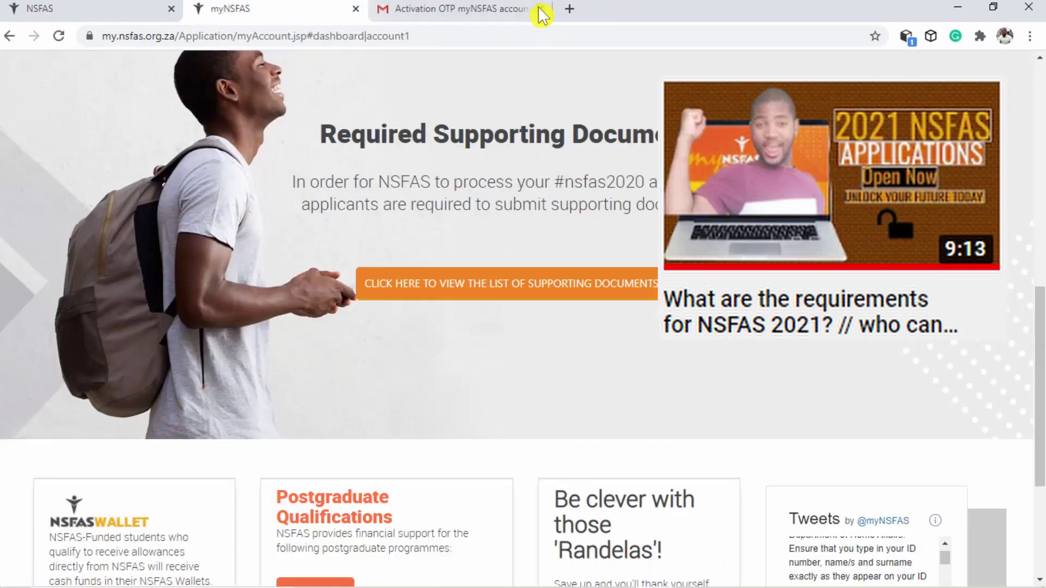
{"action": "scroll", "coordinate": [543, 325], "scroll_direction": "up", "scroll_amount": 9}
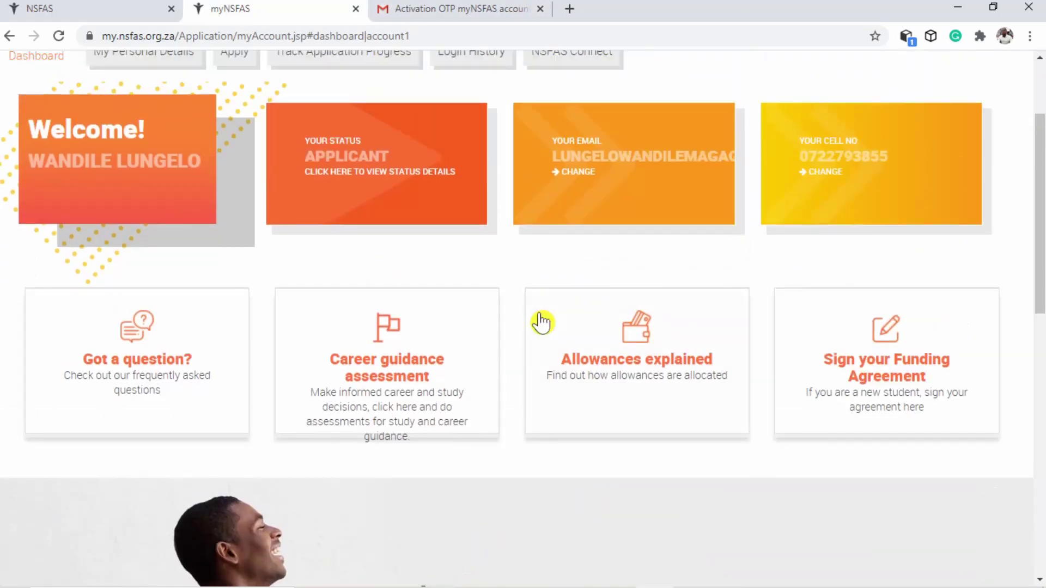
{"action": "scroll", "coordinate": [381, 208], "scroll_direction": "up", "scroll_amount": 3}
{"action": "left_click", "coordinate": [350, 194]}
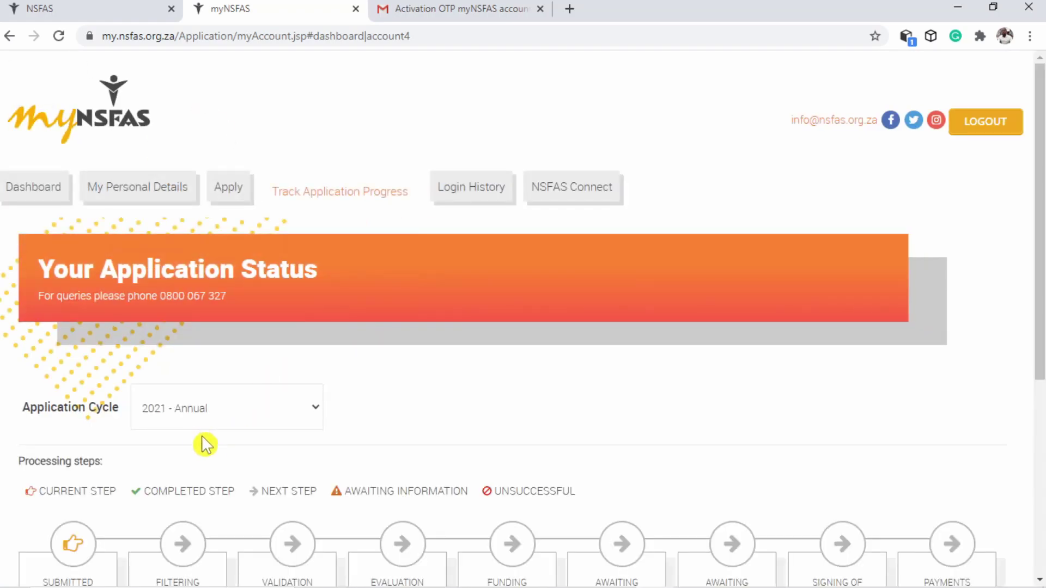
{"action": "scroll", "coordinate": [547, 365], "scroll_direction": "down", "scroll_amount": 5}
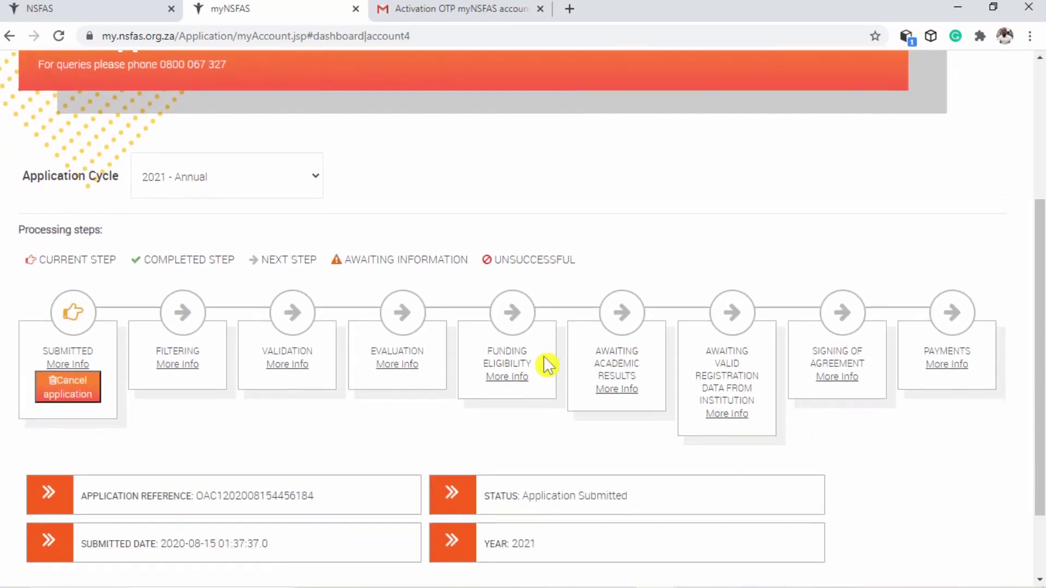